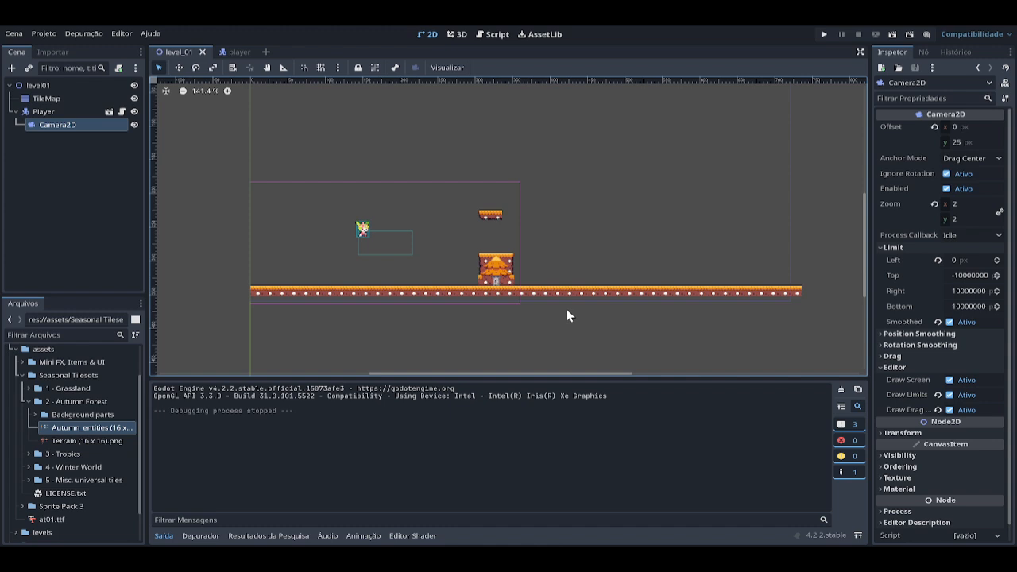
# Create a new scene with a CharacterBody2D as its root node.
pyautogui.click(266, 51)
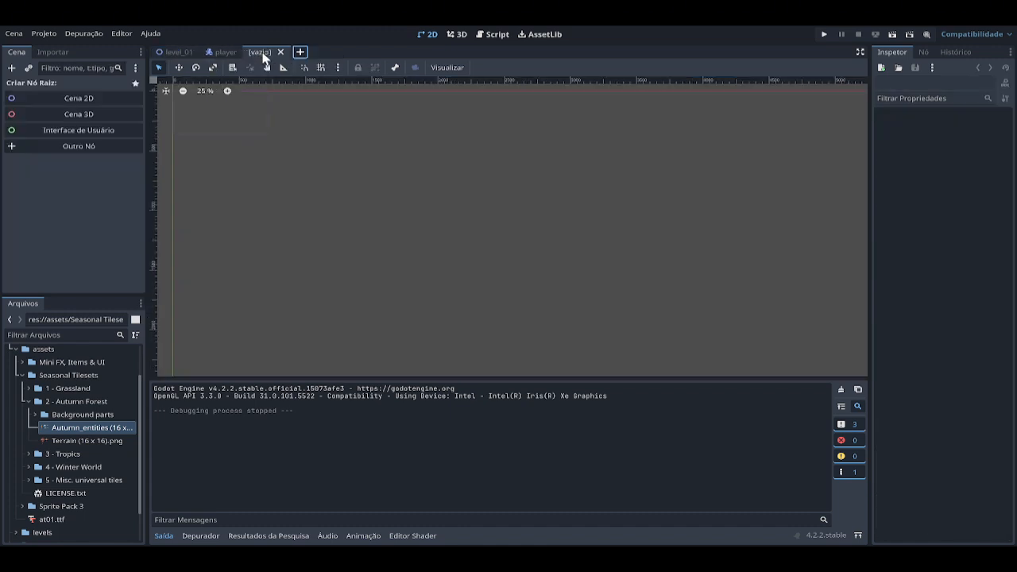
pyautogui.click(97, 148)
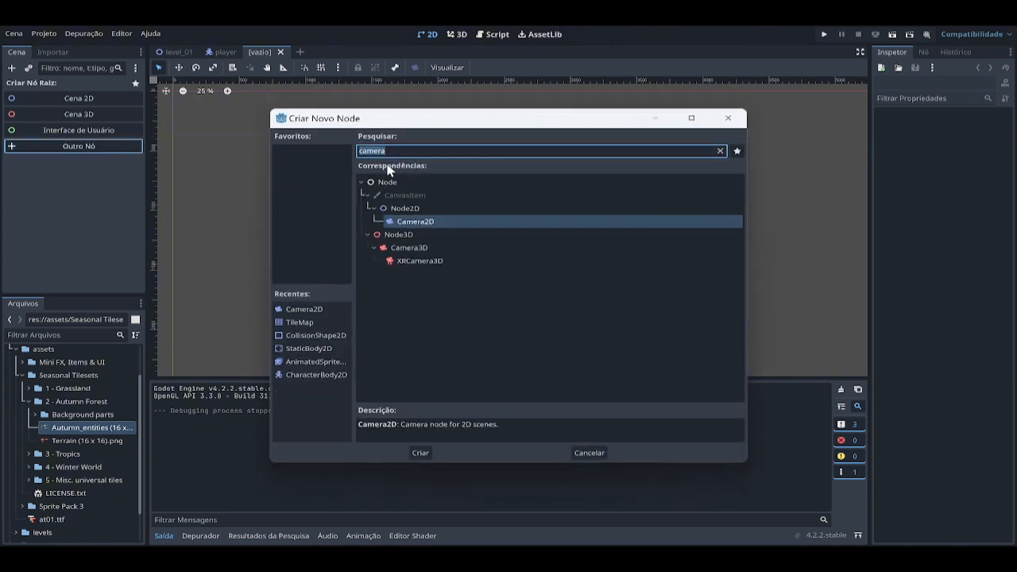
pyautogui.write('charc')
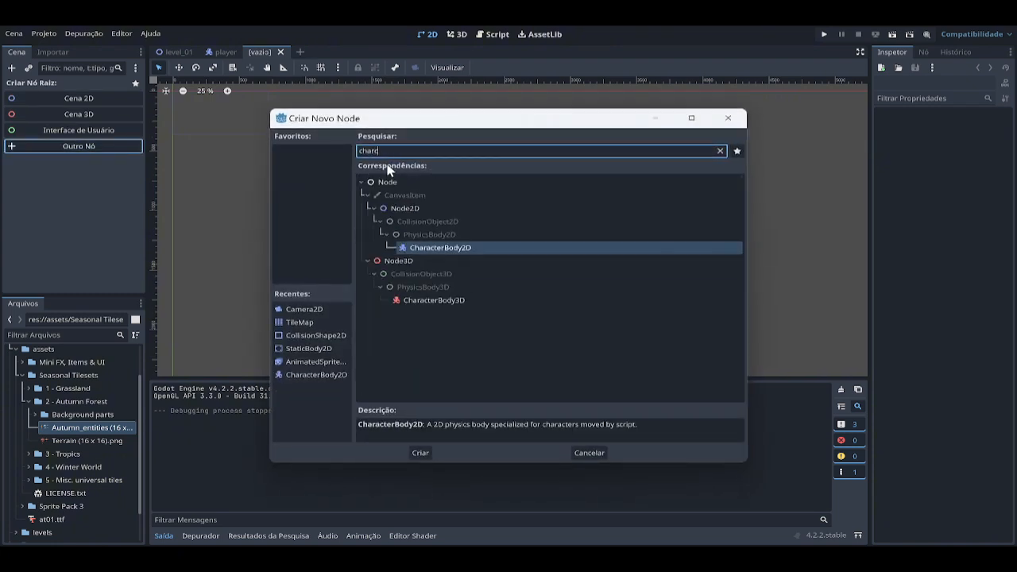
pyautogui.click(472, 273)
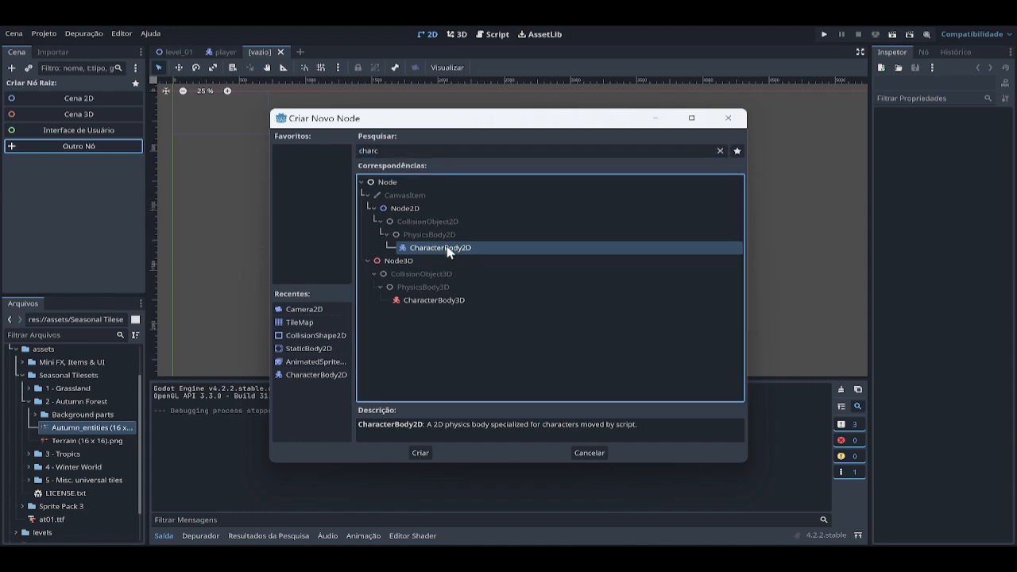
pyautogui.click(420, 454)
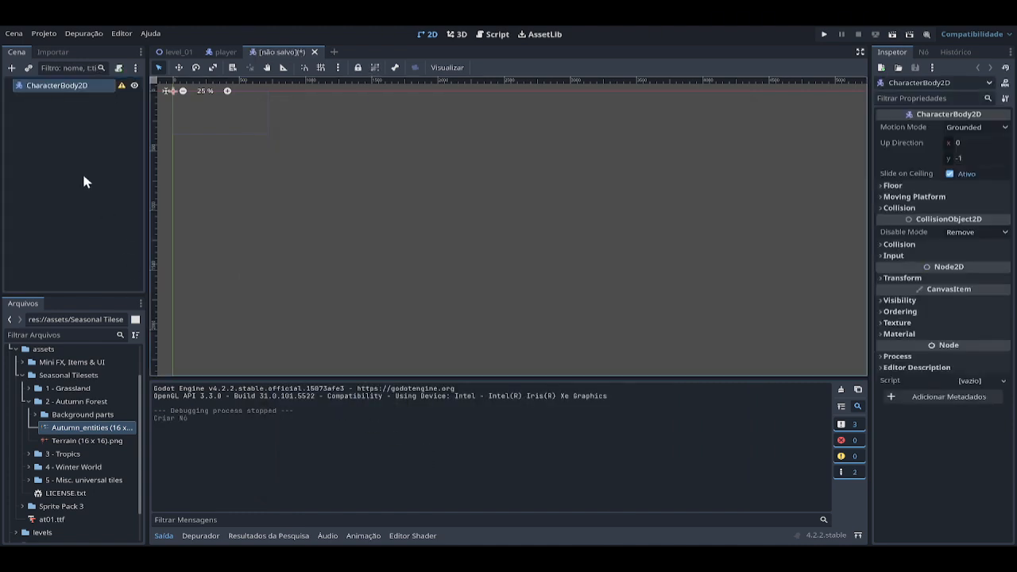
# Add a CollisionShape2D node as a child of the CharacterBody2D root.
pyautogui.click(55, 86)
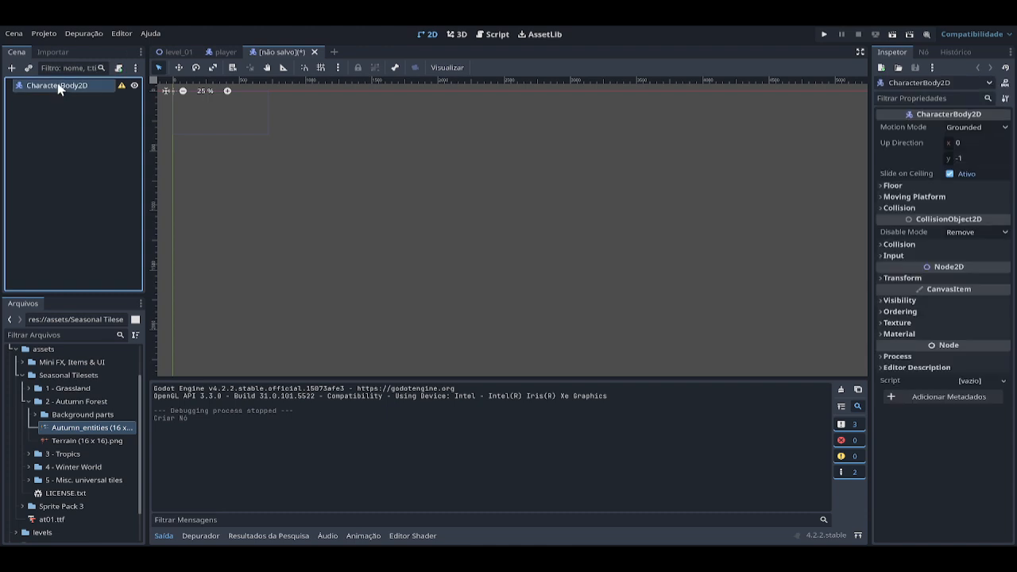
pyautogui.click(11, 68)
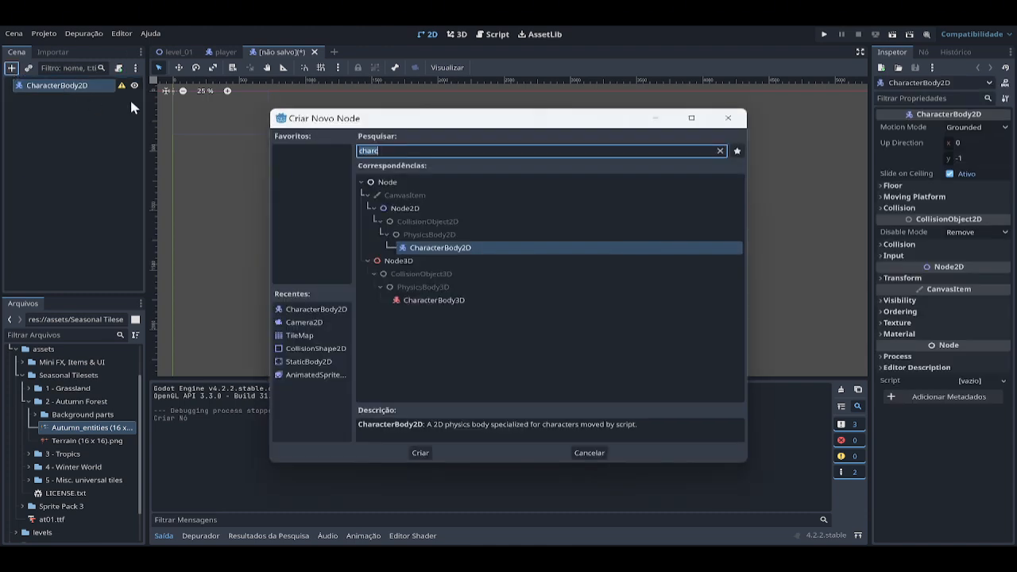
pyautogui.write('coli')
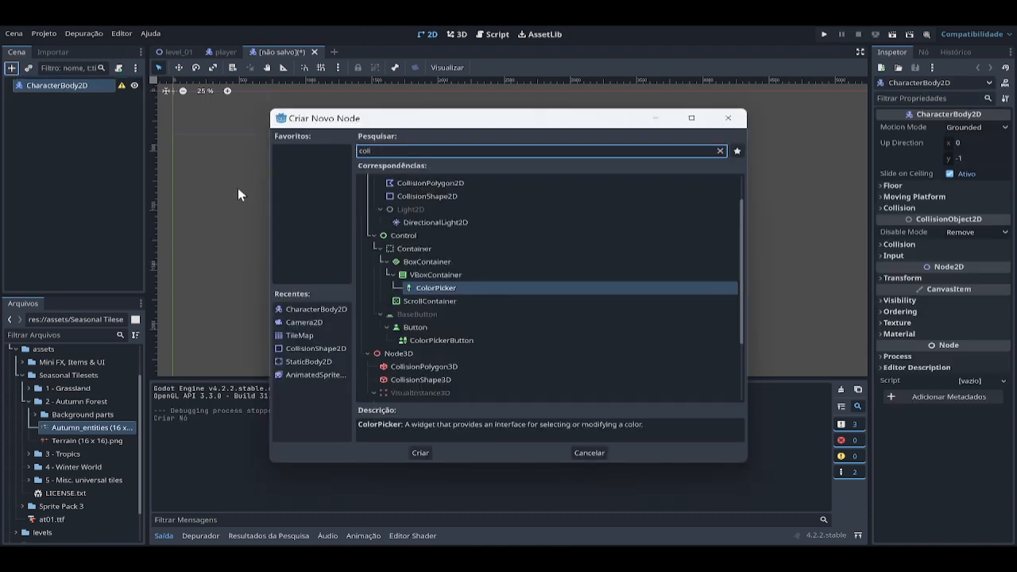
pyautogui.click(458, 196)
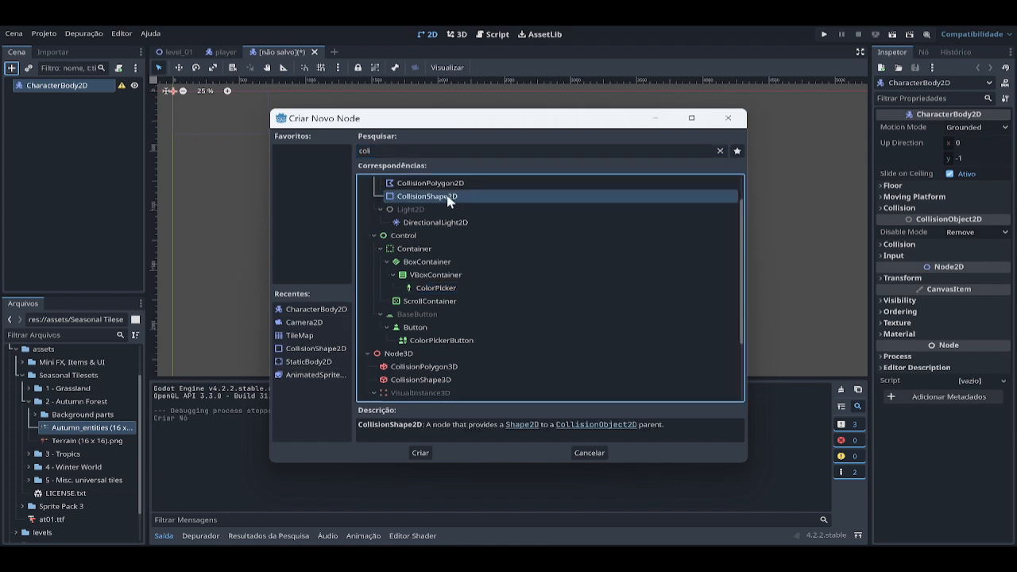
pyautogui.click(423, 454)
# Add a Sprite2D node as a child of the CharacterBody2D root.
pyautogui.click(51, 83)
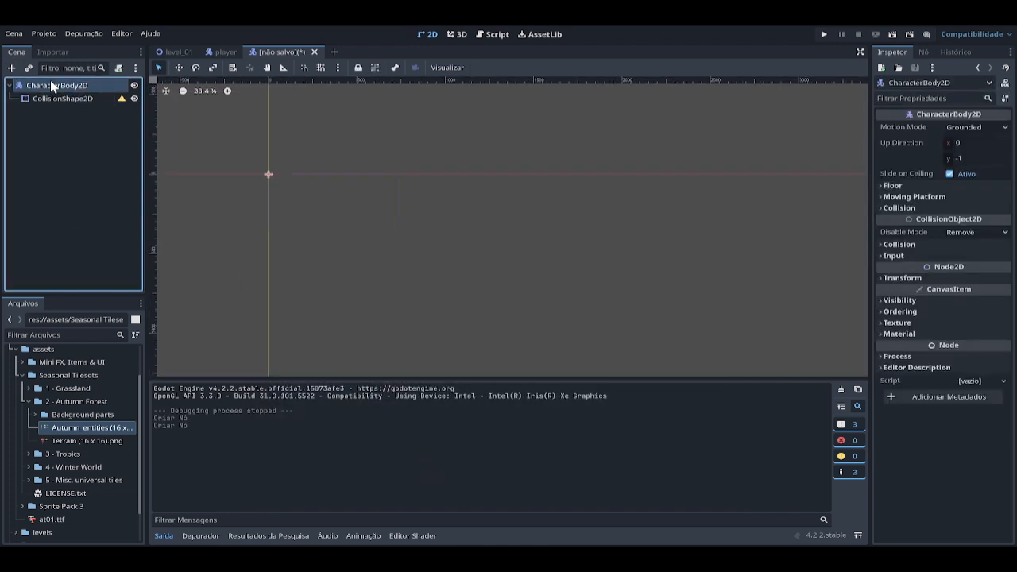
pyautogui.click(12, 69)
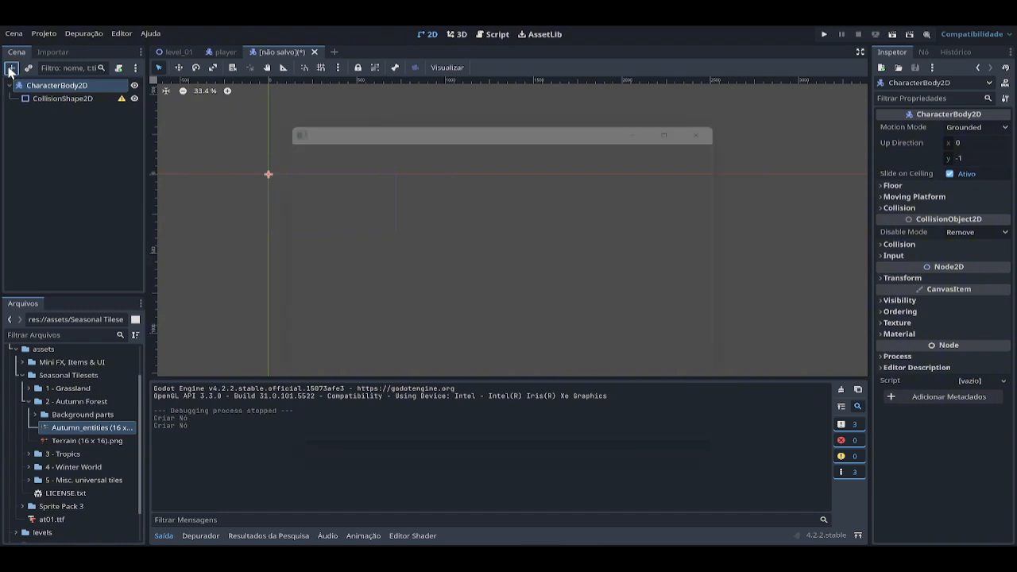
pyautogui.write('sprire')
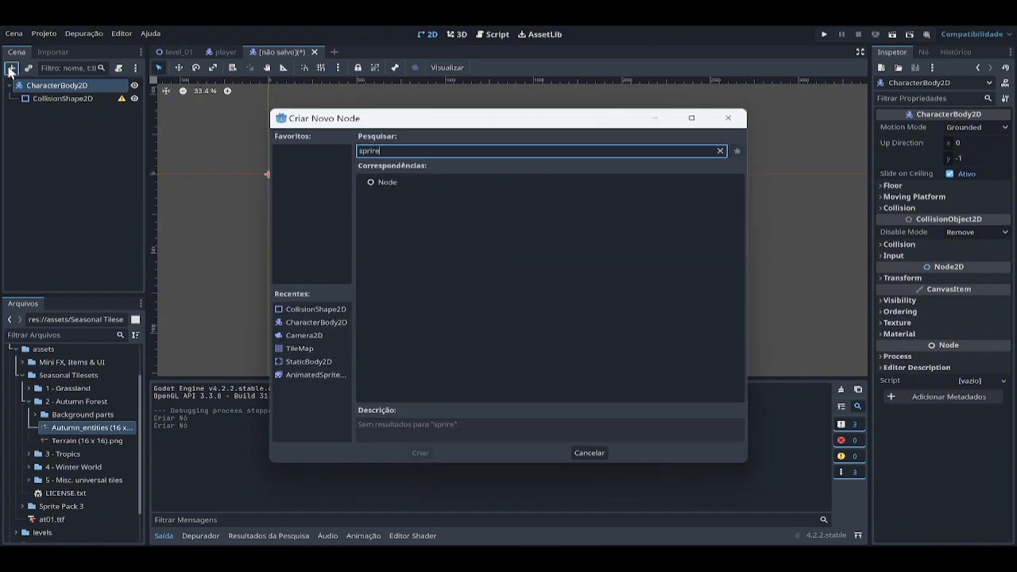
pyautogui.press('BackSpace')
pyautogui.press('BackSpace')
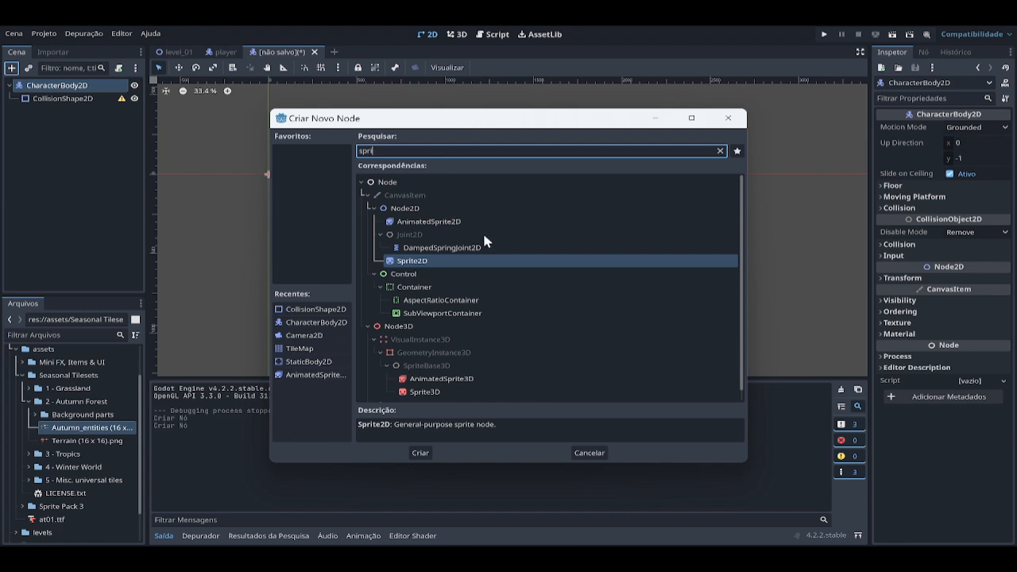
pyautogui.click(436, 265)
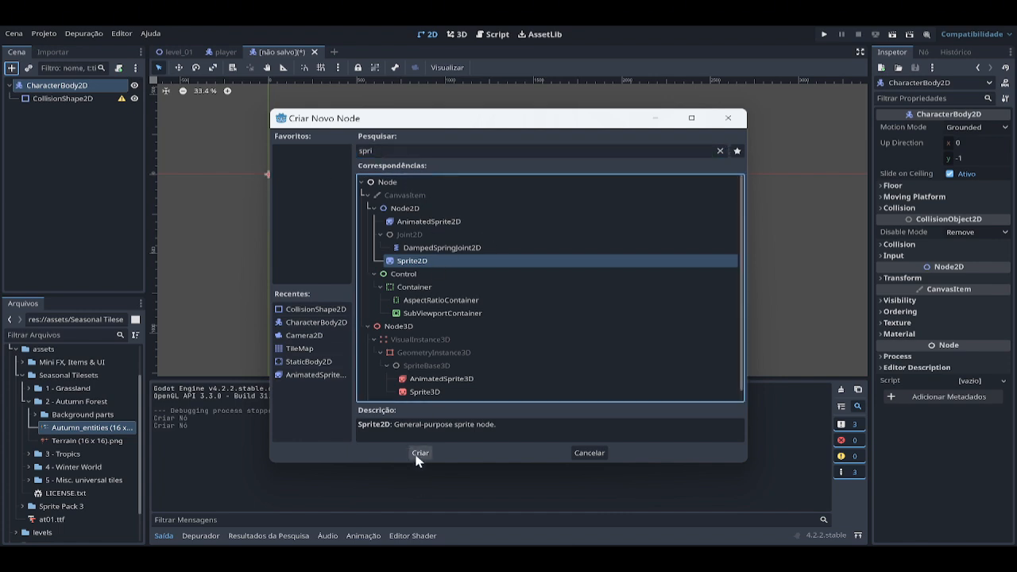
pyautogui.click(419, 455)
# Add an AnimationPlayer node as a child of the CharacterBody2D root.
pyautogui.click(71, 210)
pyautogui.click(67, 88)
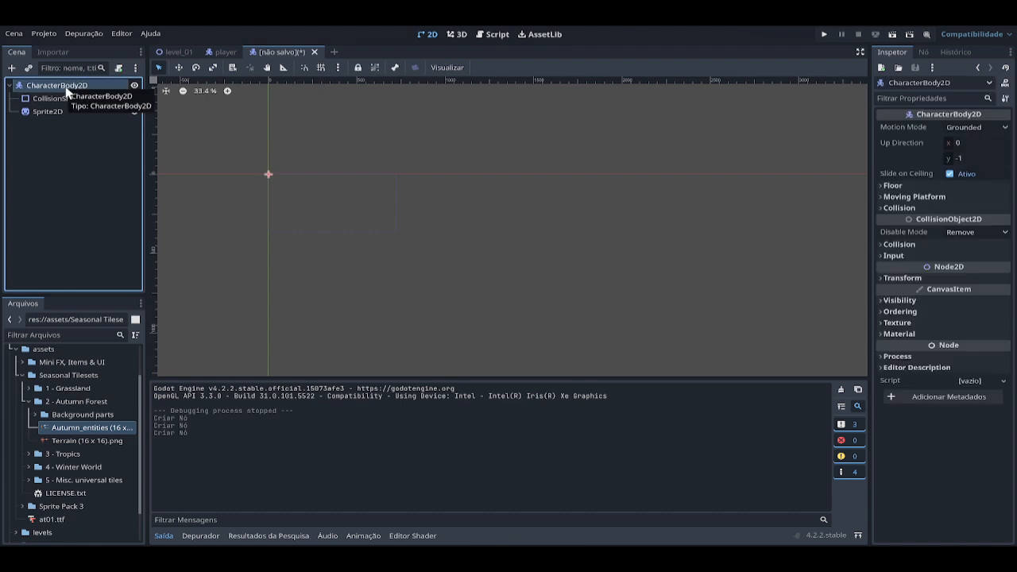
pyautogui.hotkey('ctrl', 'a')
pyautogui.write('anim')
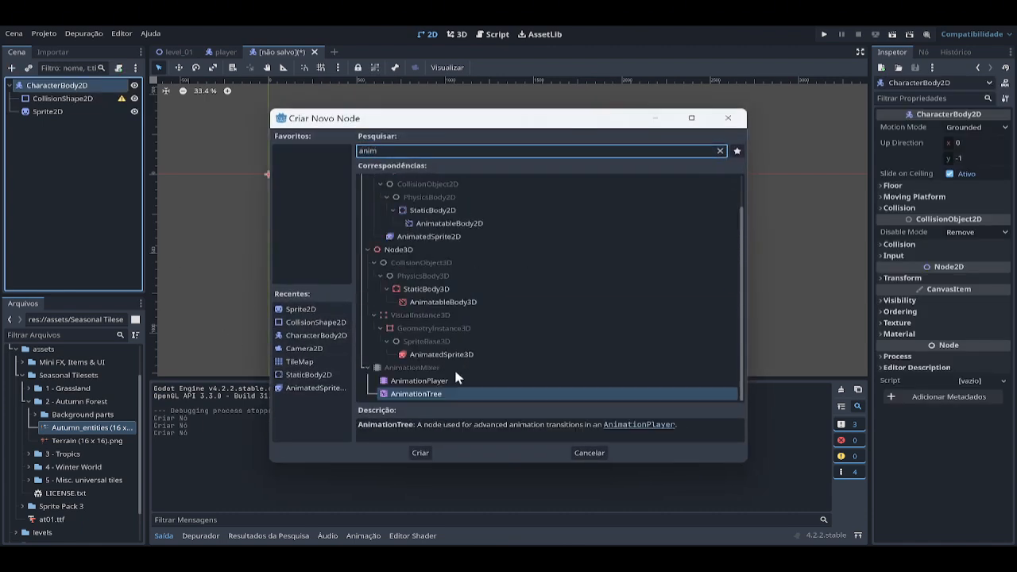
pyautogui.click(454, 380)
pyautogui.click(420, 453)
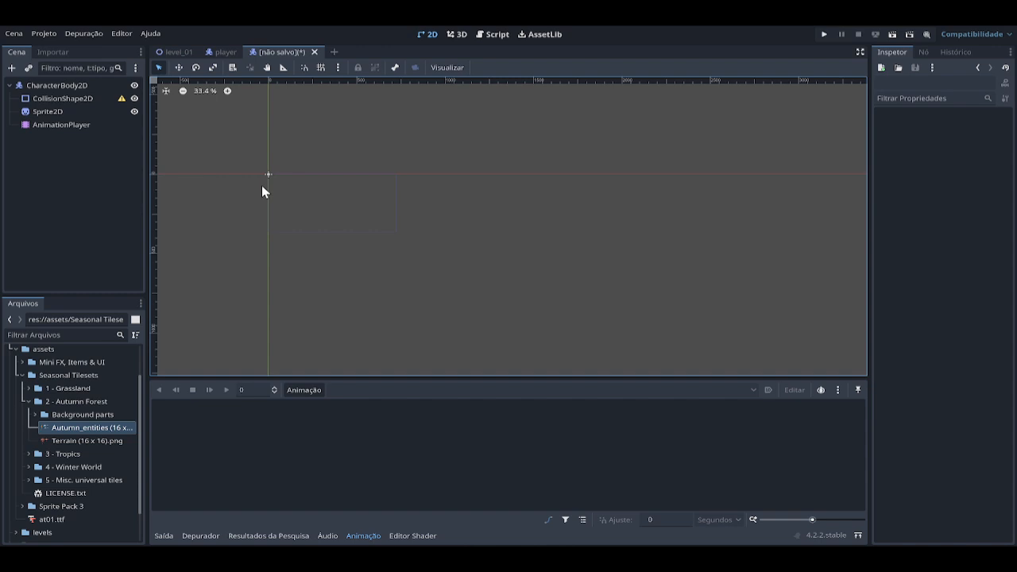
# Rename the root node to Inimigo and save the scene as inimigo.tscn in res://actors.
pyautogui.click(67, 88)
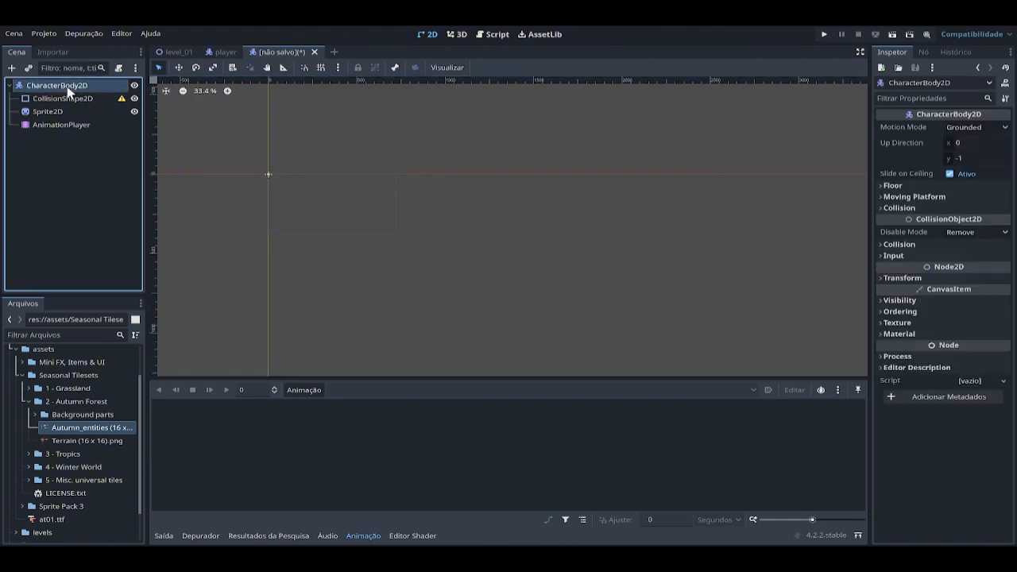
pyautogui.click(66, 88)
pyautogui.write('Inimigo')
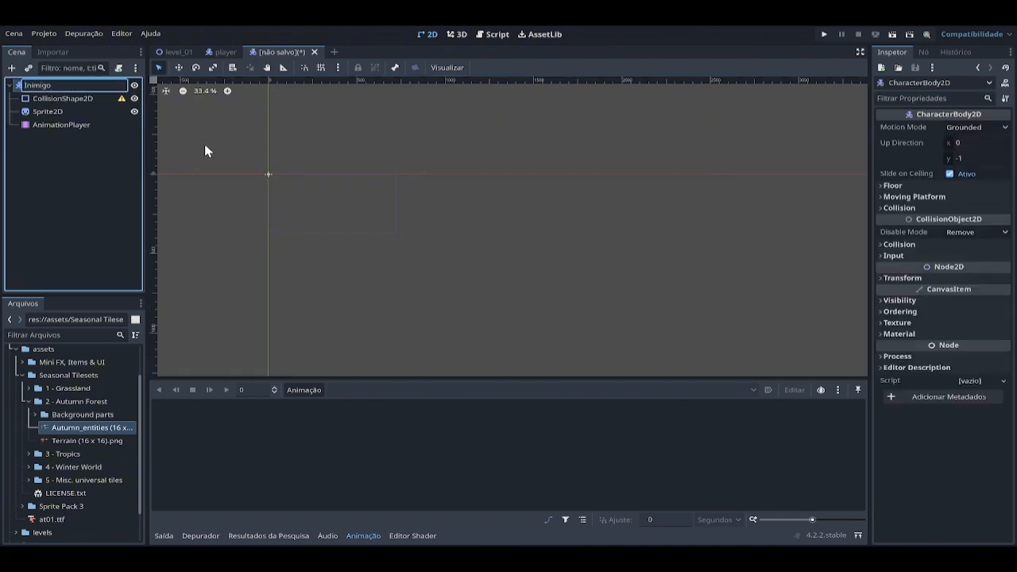
pyautogui.click(204, 144)
pyautogui.click(127, 167)
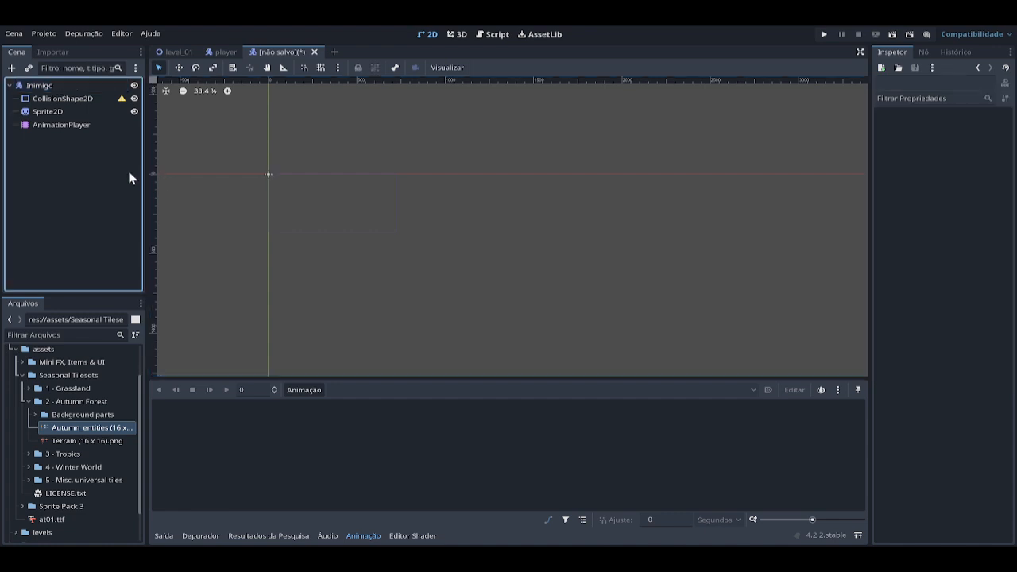
pyautogui.hotkey('ctrl', 's')
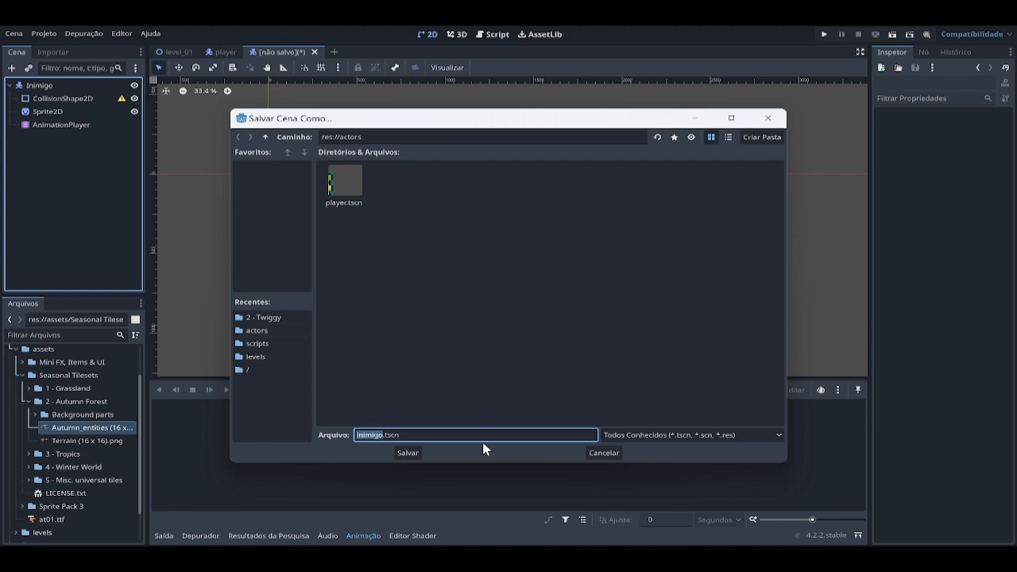
pyautogui.click(405, 453)
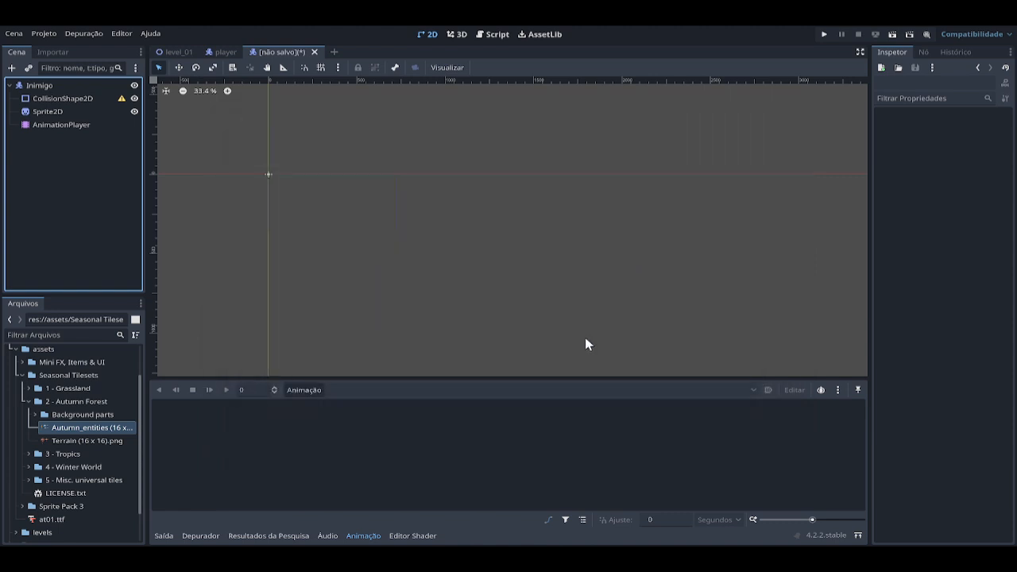
# Assign Walking (32 x 32).png from Sprite Pack 3's 1 - Gum Bot folder as the Sprite2D node's texture.
pyautogui.click(39, 112)
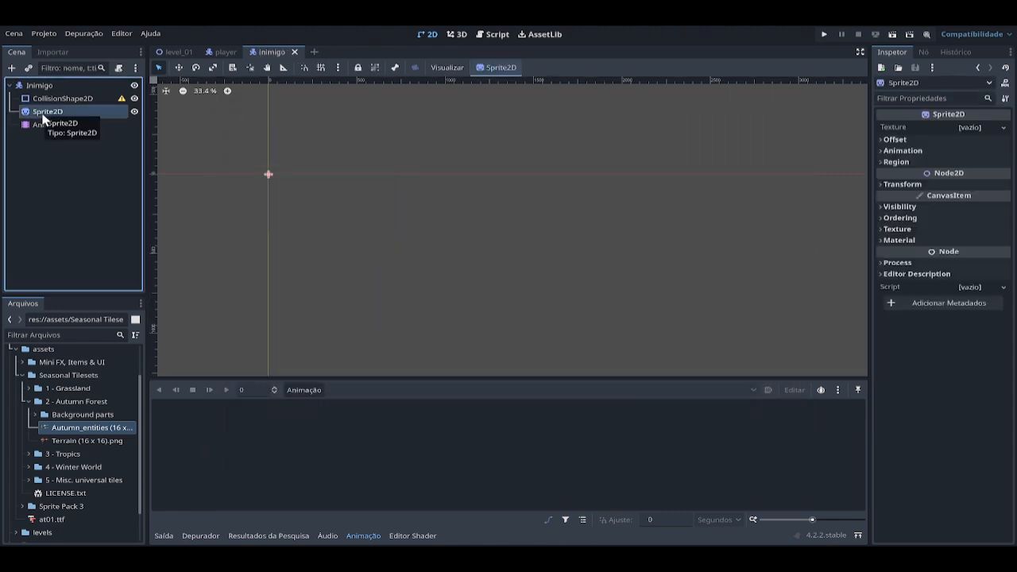
pyautogui.click(29, 400)
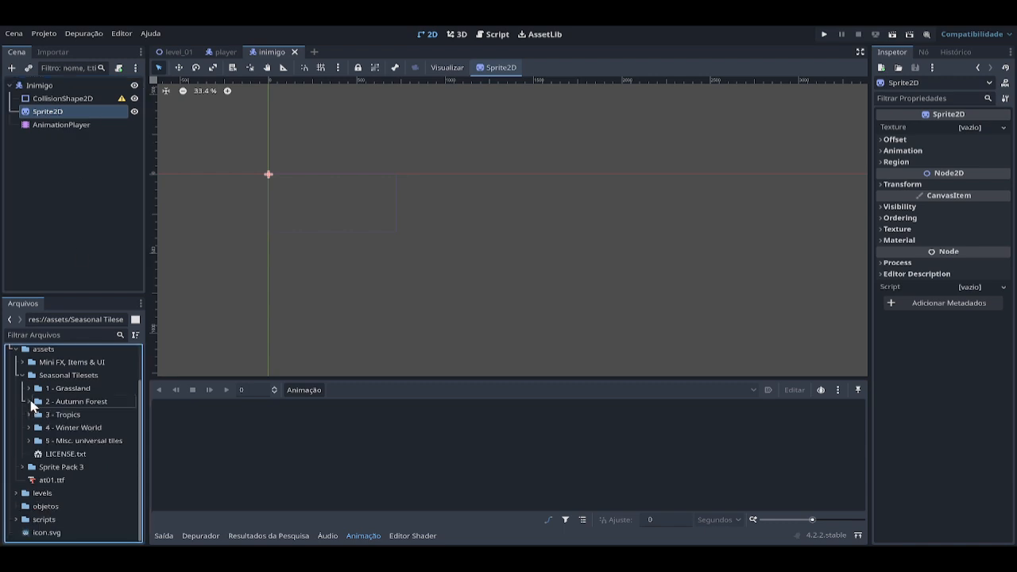
pyautogui.click(23, 375)
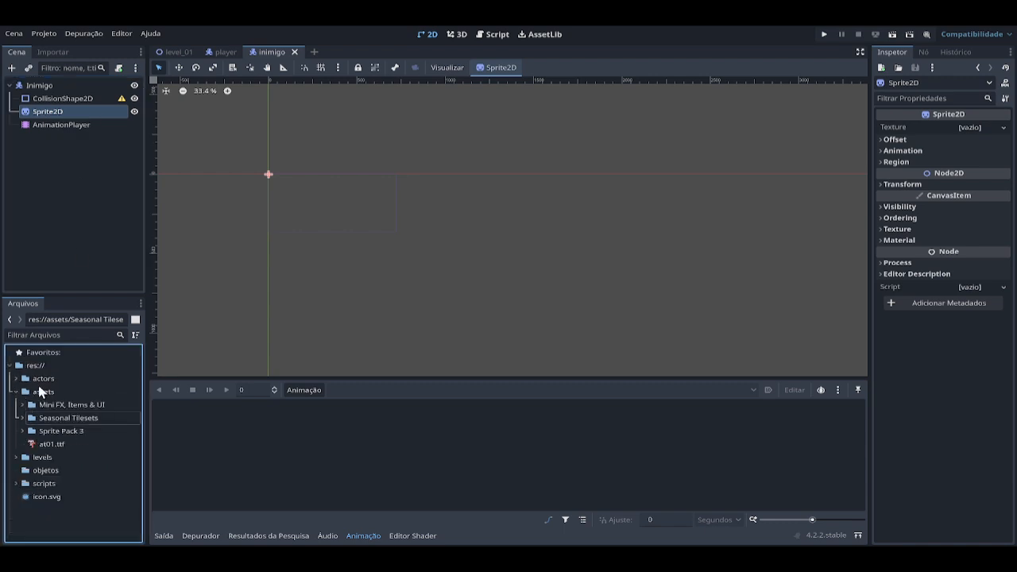
pyautogui.click(29, 427)
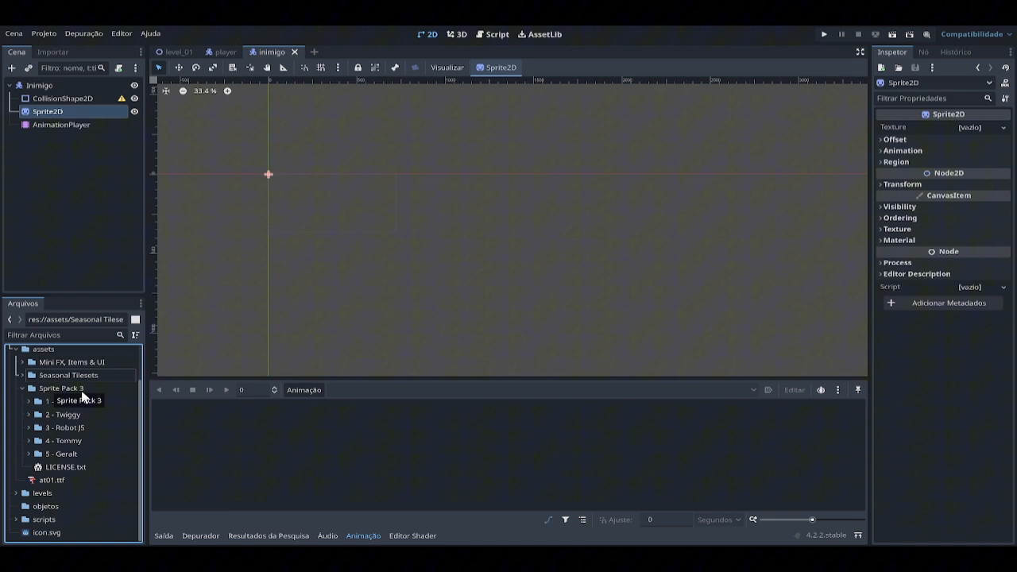
pyautogui.click(28, 401)
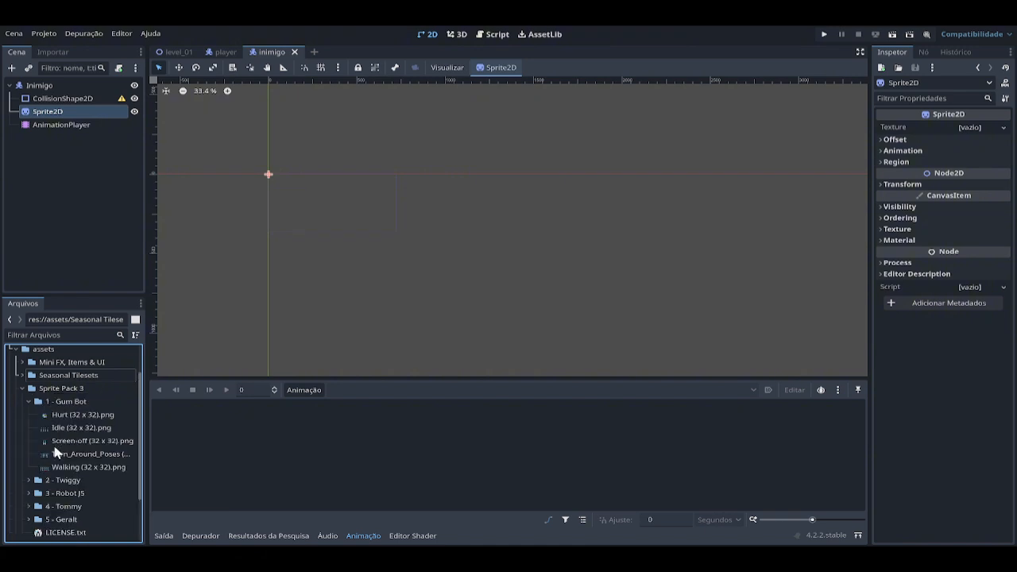
pyautogui.click(70, 469)
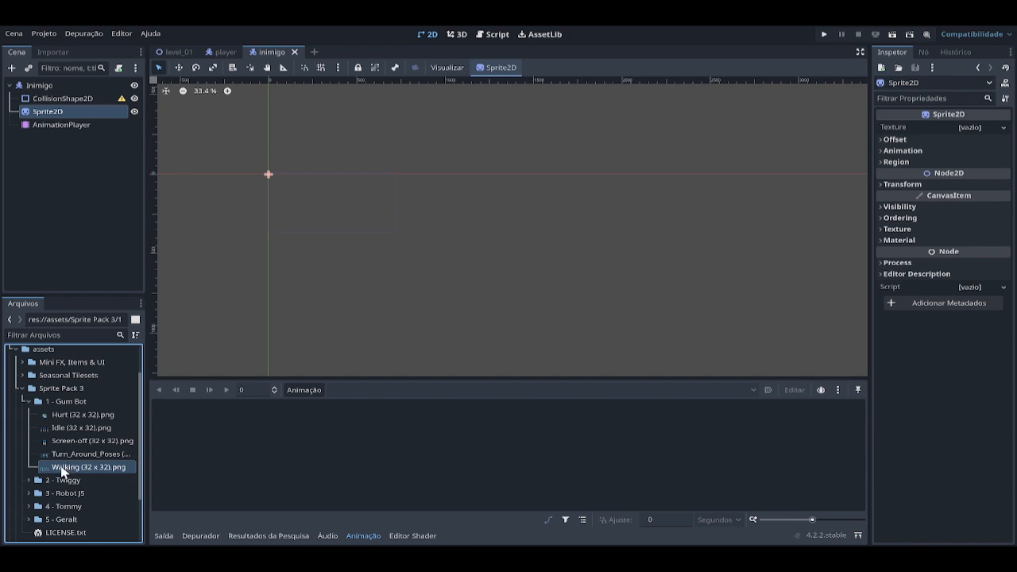
pyautogui.moveTo(61, 471); pyautogui.dragTo(971, 131)
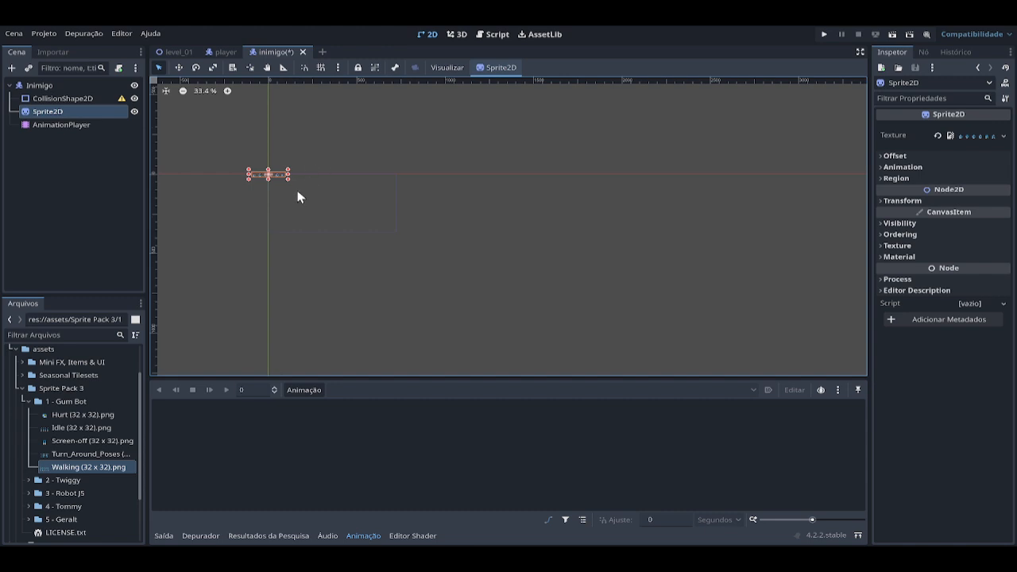
# Split the walking sprite sheet into single frames by setting the Sprite2D's Hframes to 6.
pyautogui.scroll(18, 297, 192)
pyautogui.moveTo(272, 193); pyautogui.dragTo(459, 304, button='middle')
pyautogui.scroll(10, 359, 234)
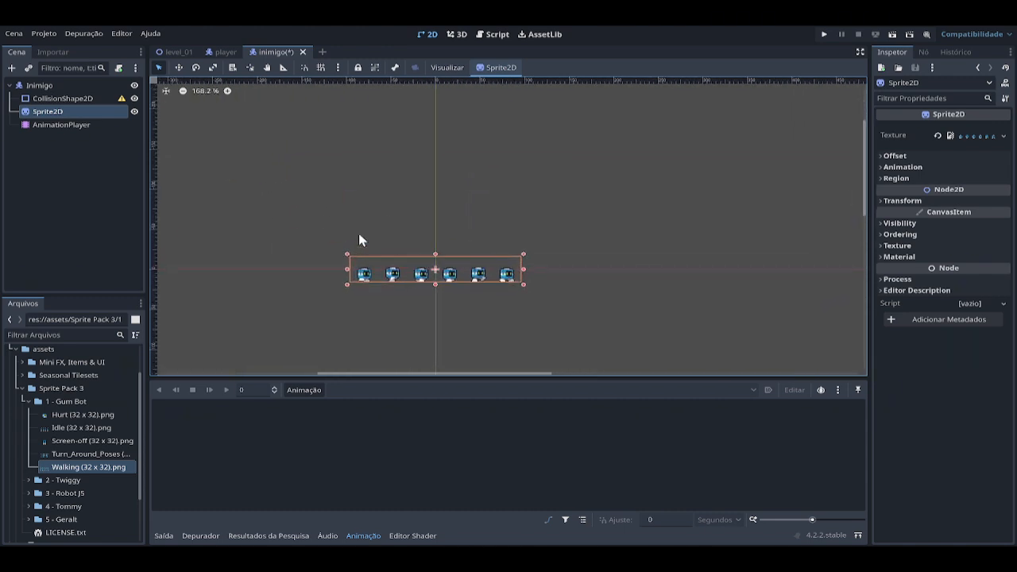
pyautogui.scroll(3, 358, 235)
pyautogui.moveTo(530, 202); pyautogui.dragTo(520, 147, button='middle')
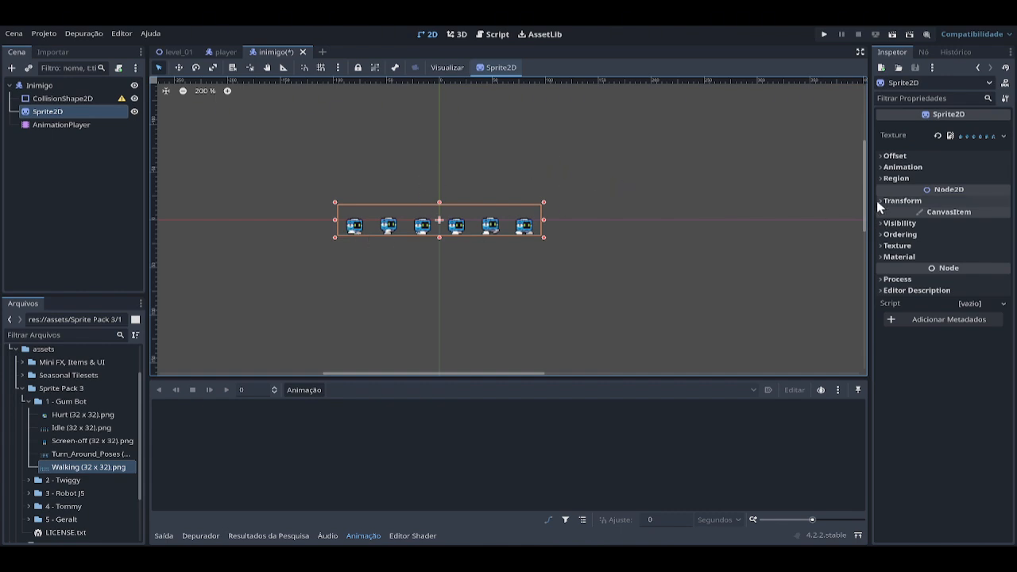
pyautogui.click(891, 169)
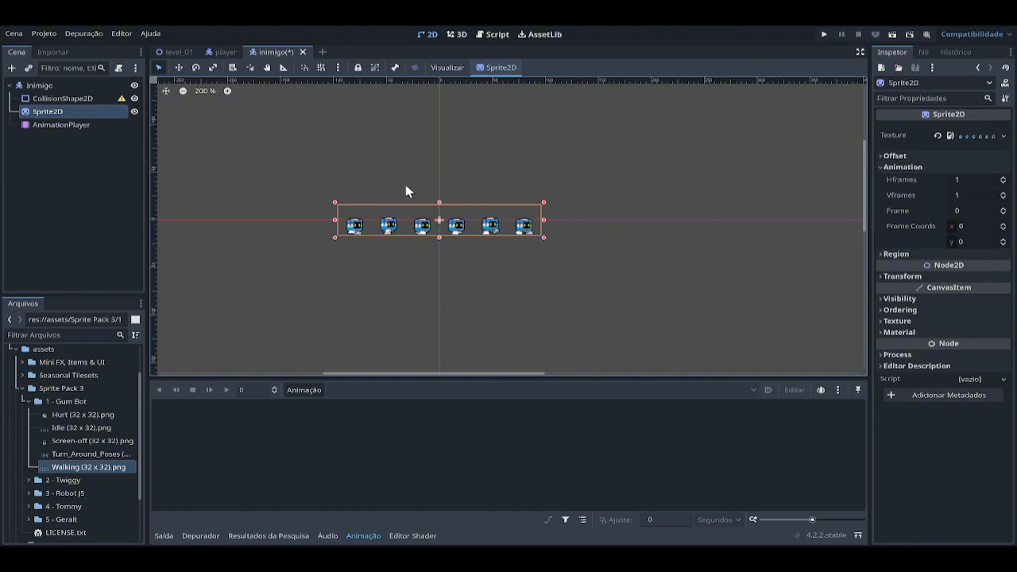
pyautogui.click(965, 179)
pyautogui.write('6')
pyautogui.press('Tab')
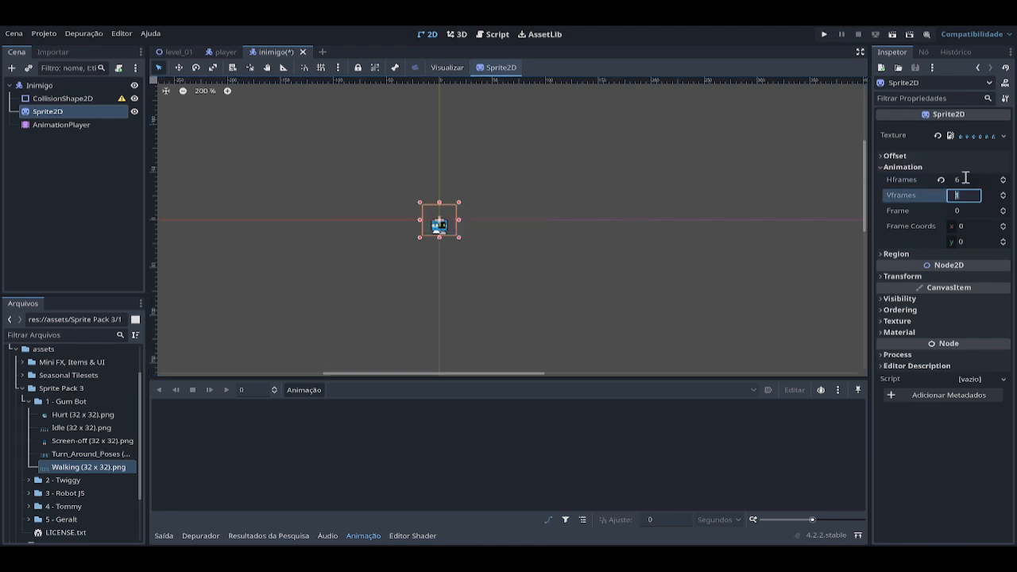
pyautogui.click(400, 223)
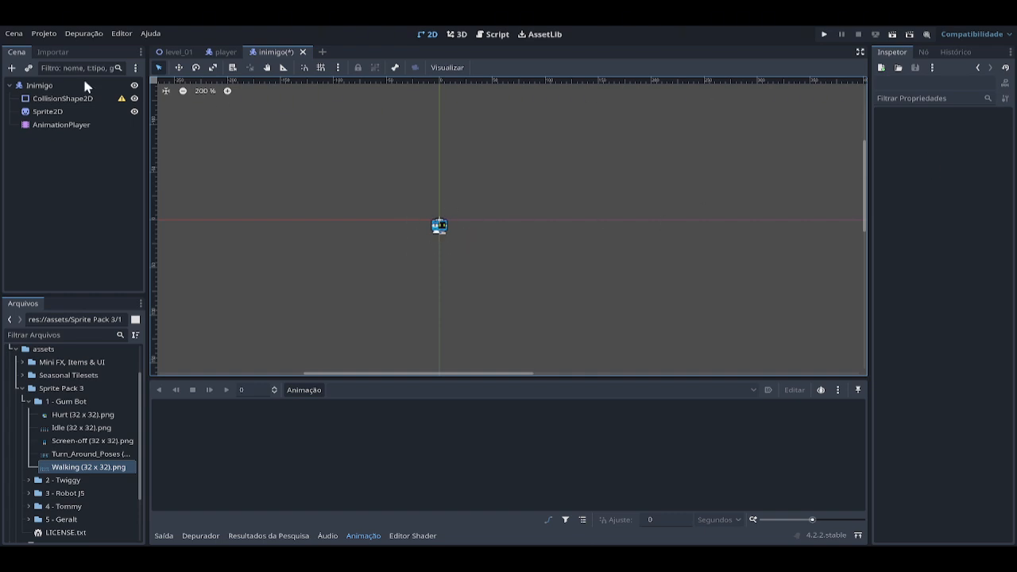
# Assign a new RectangleShape2D as the CollisionShape2D node's shape.
pyautogui.click(77, 97)
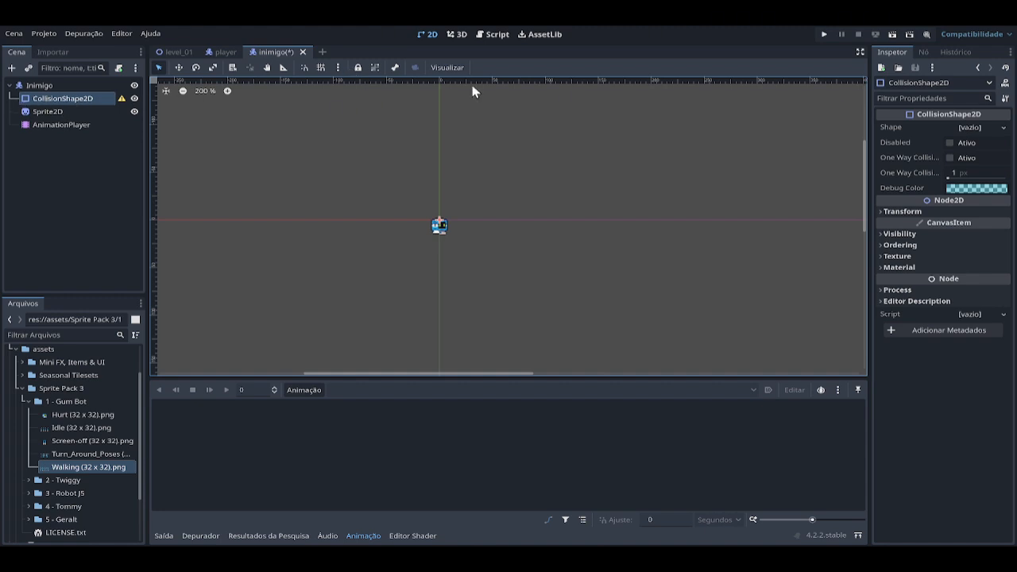
pyautogui.click(982, 128)
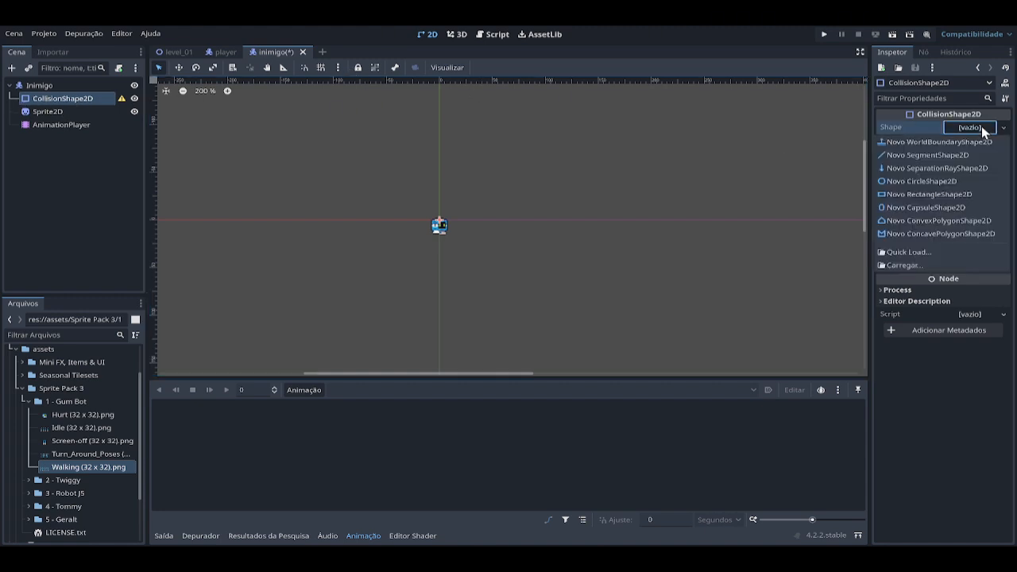
pyautogui.click(930, 195)
# Resize and move the rectangular collision shape so that it covers the Gum Bot sprite from head to feet.
pyautogui.scroll(10, 367, 259)
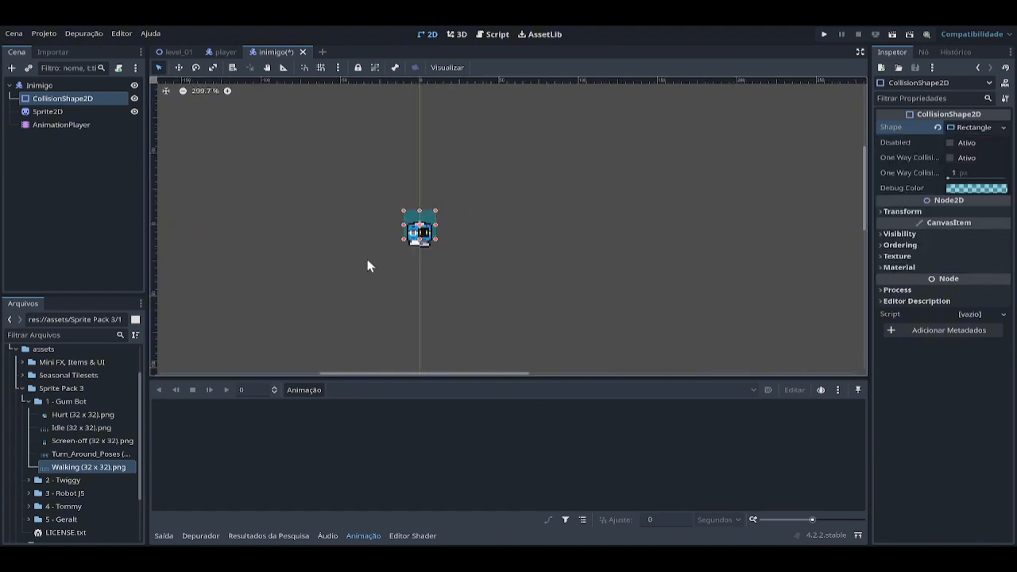
pyautogui.moveTo(392, 246); pyautogui.dragTo(408, 291, button='middle')
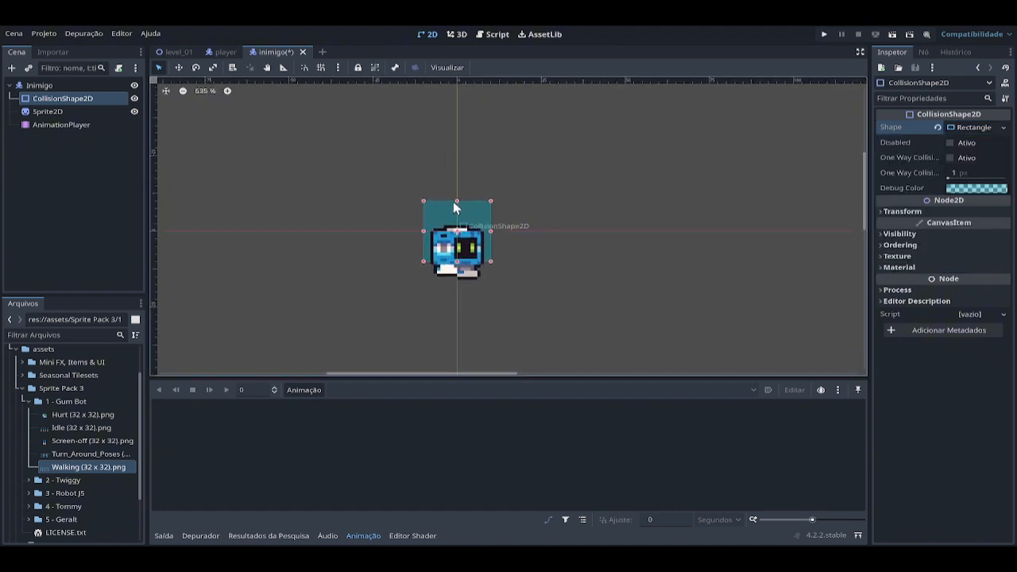
pyautogui.moveTo(454, 199); pyautogui.dragTo(463, 285)
pyautogui.click(64, 99)
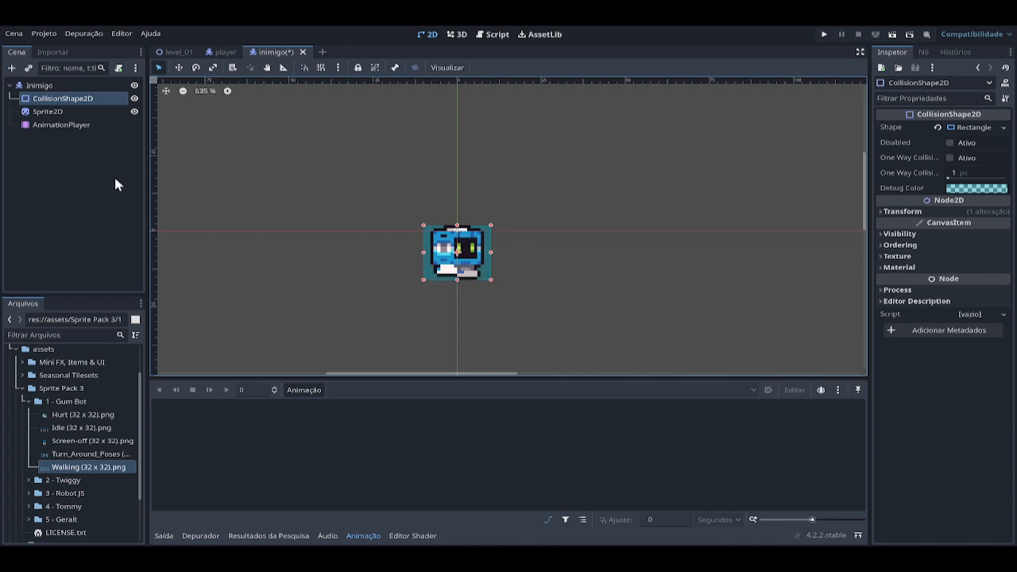
# Create a new animation named walk in the AnimationPlayer node.
pyautogui.click(54, 121)
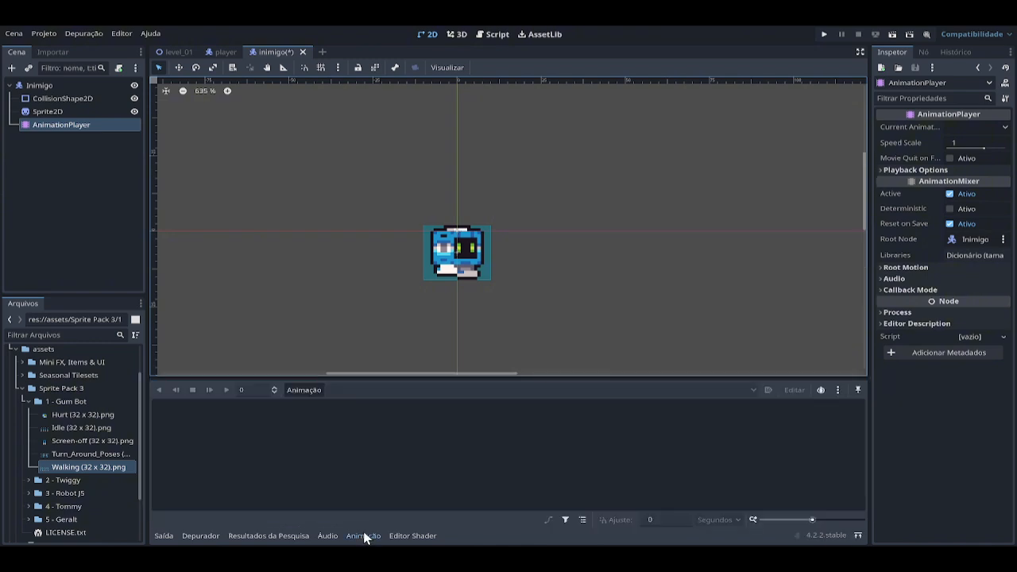
pyautogui.click(308, 390)
pyautogui.click(307, 404)
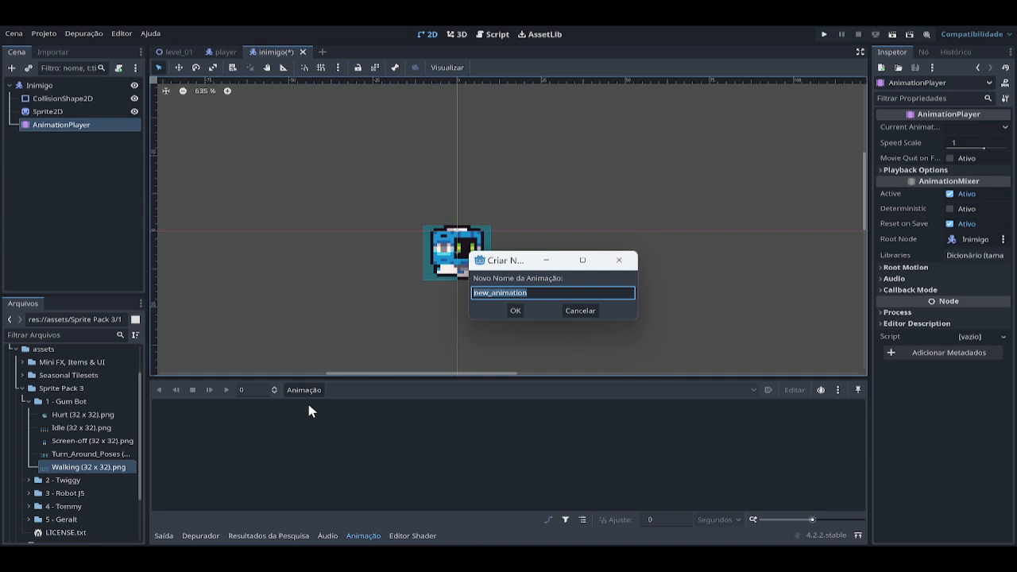
pyautogui.write('walk')
pyautogui.click(515, 310)
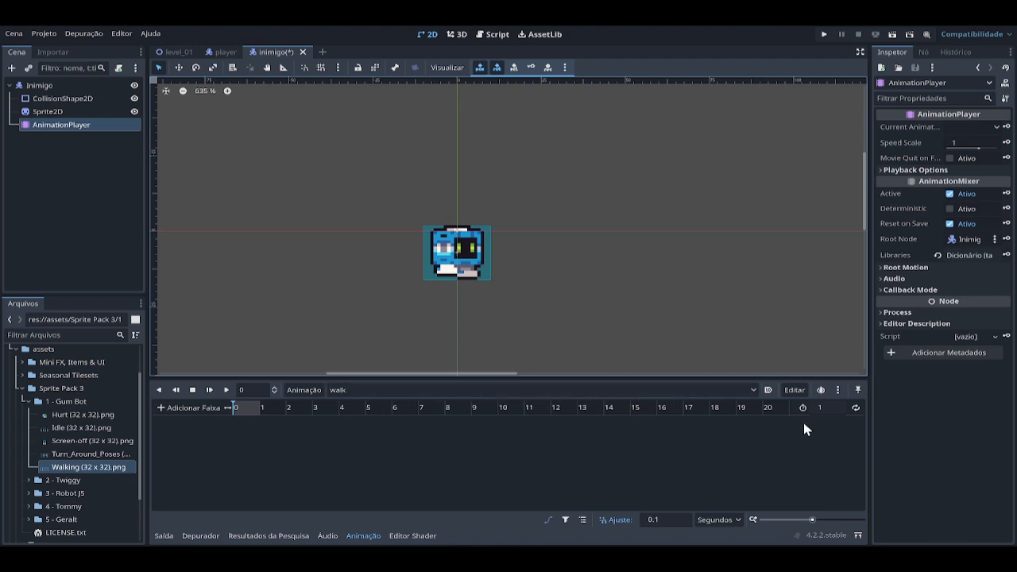
# Set the walk animation's length to 0.6 seconds and enlarge the timeline scale to show 0.1-second divisions.
pyautogui.click(826, 408)
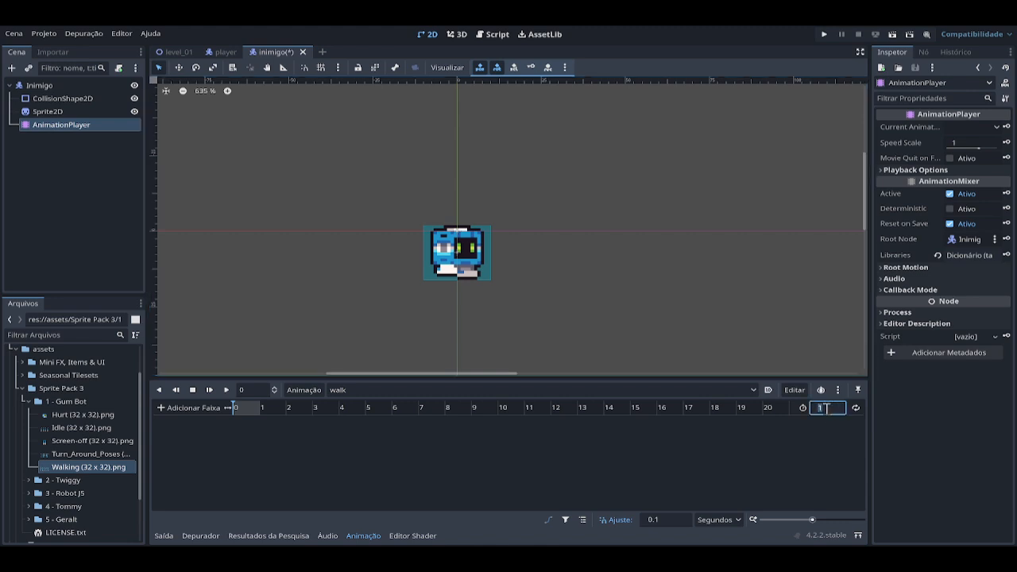
pyautogui.write('0.8')
pyautogui.press('Tab')
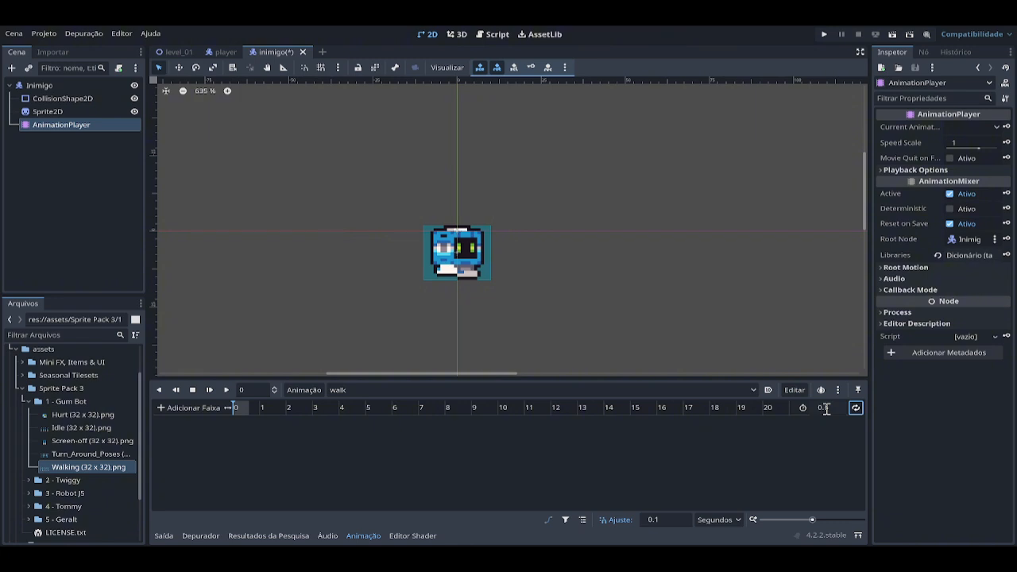
pyautogui.moveTo(812, 520); pyautogui.dragTo(829, 521)
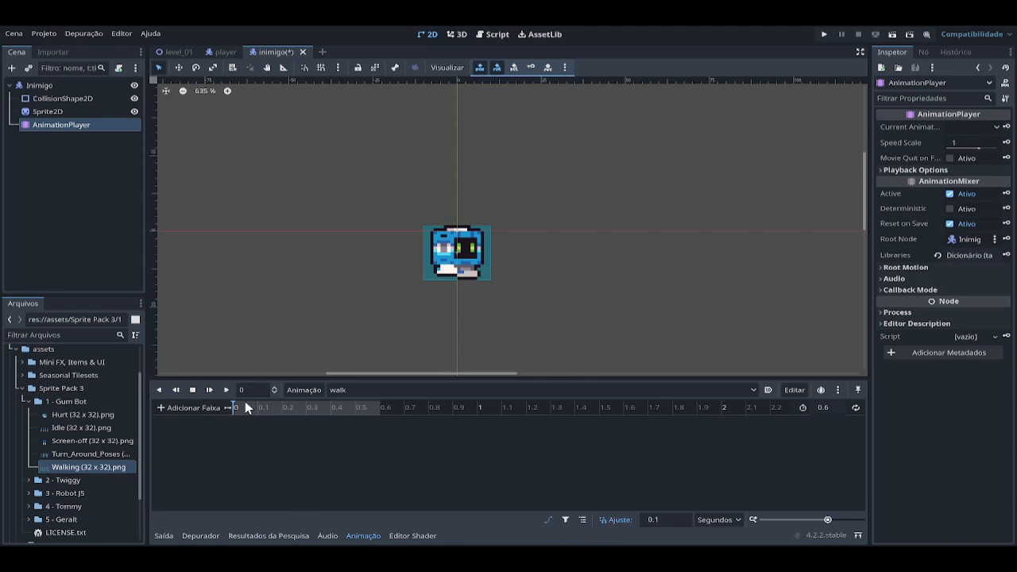
# Add tracks with keys at 0 seconds for the Sprite2D's Texture and Hframes properties, including RESET tracks.
pyautogui.click(49, 112)
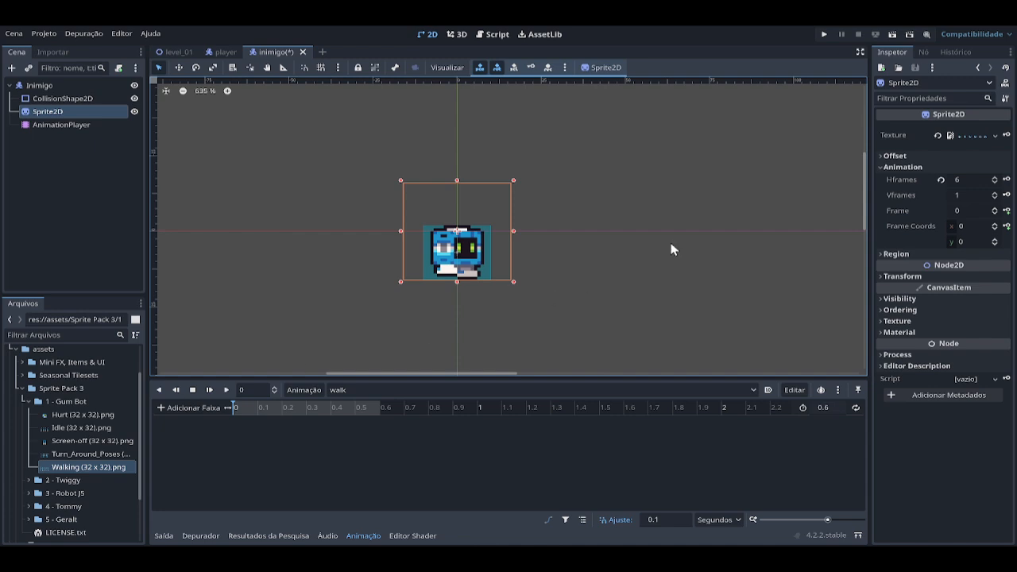
pyautogui.click(1006, 137)
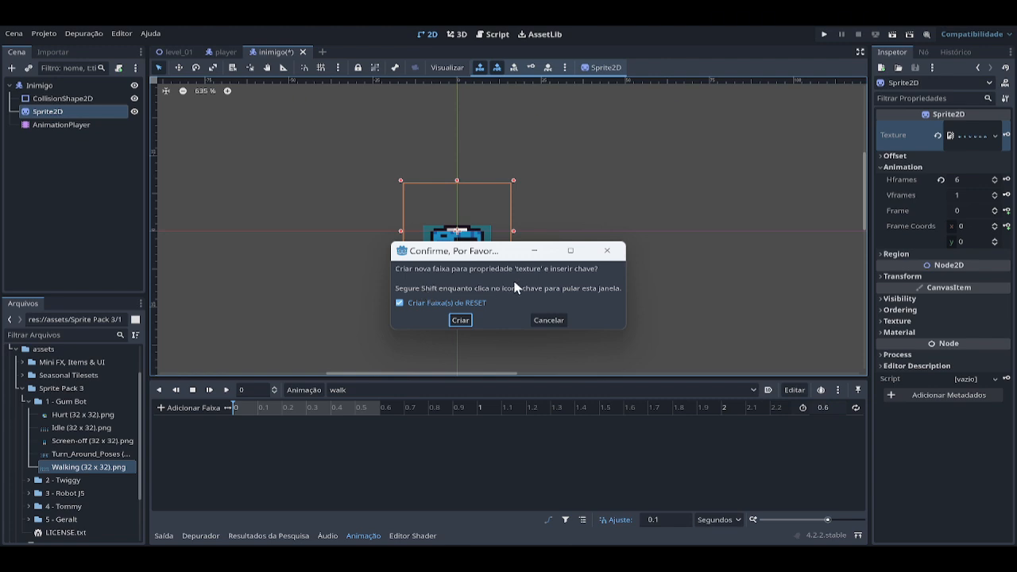
pyautogui.click(460, 320)
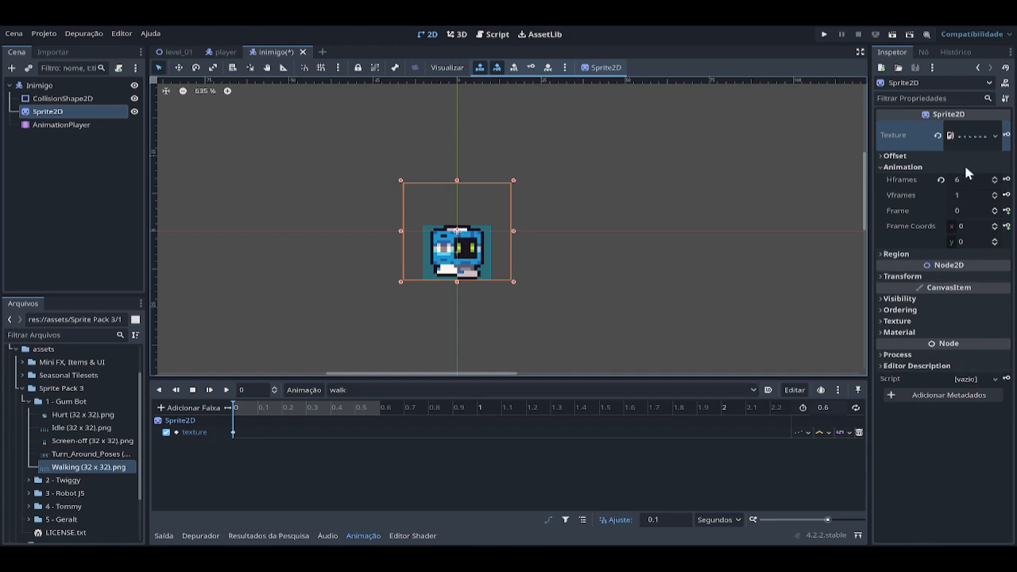
pyautogui.click(1006, 180)
pyautogui.click(460, 321)
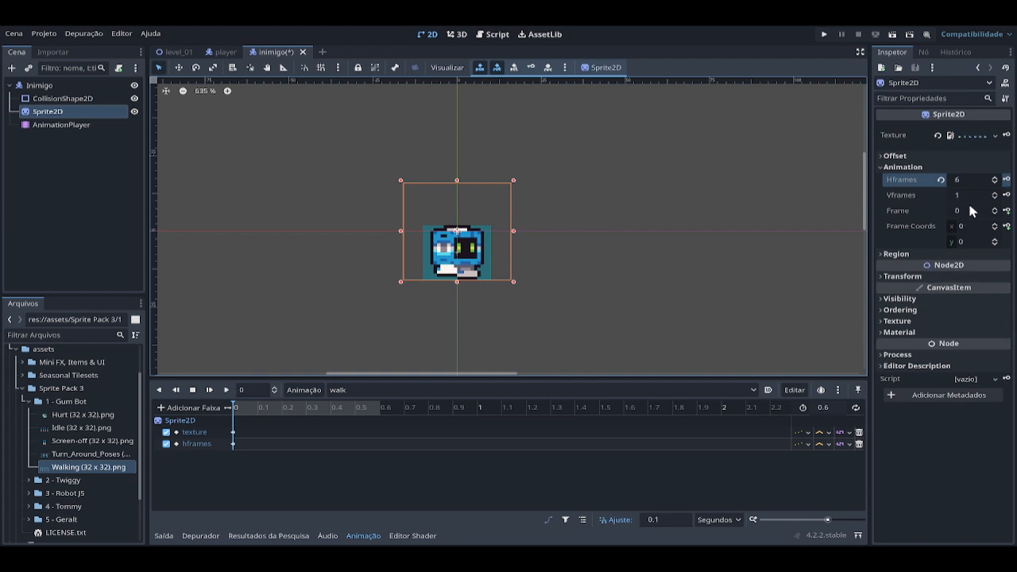
# Key the Sprite2D's Frame property with frames 0 to 5 at 0.1-second intervals from 0 to 0.5 seconds.
pyautogui.click(1006, 213)
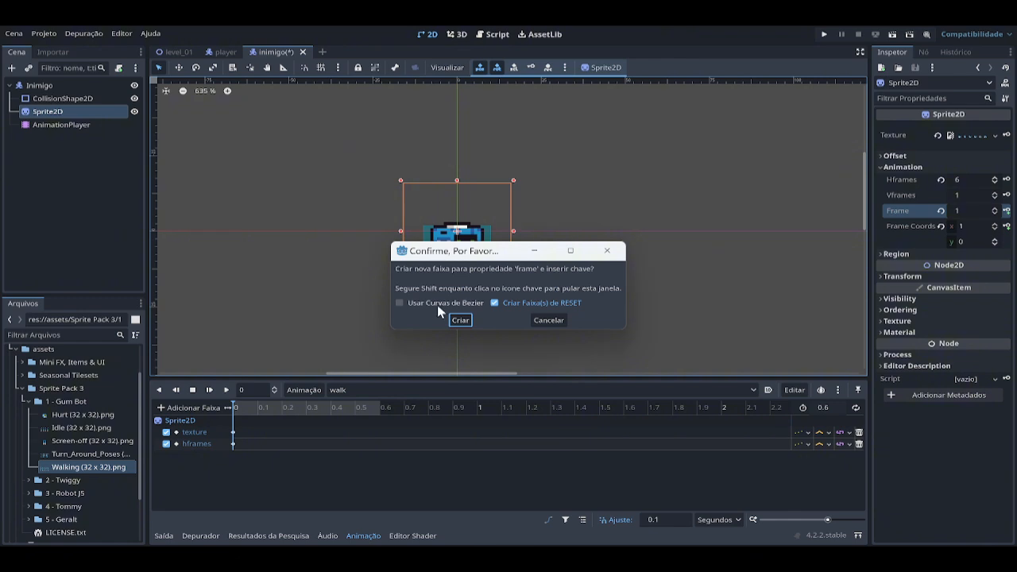
pyautogui.click(461, 320)
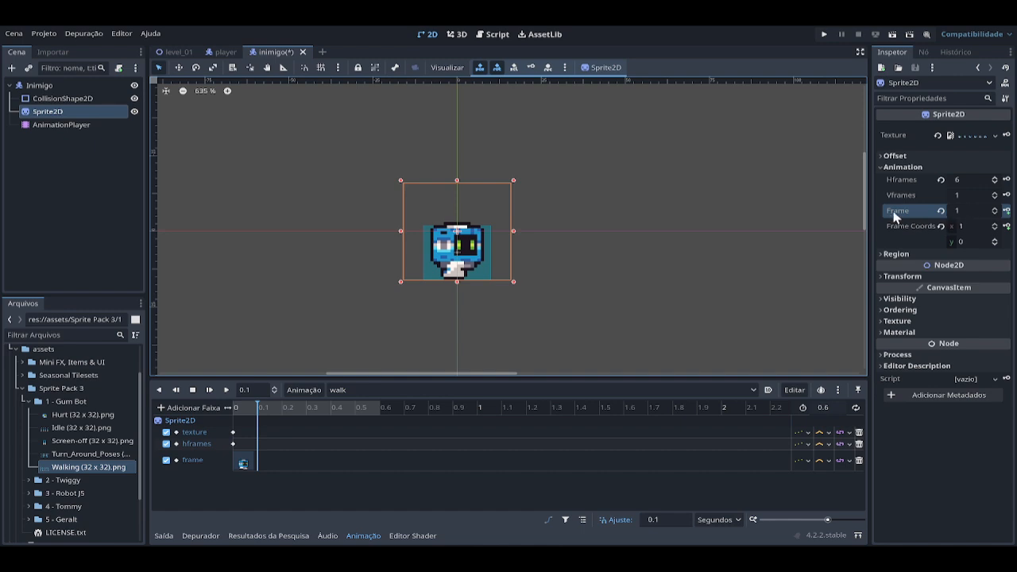
pyautogui.click(1006, 211)
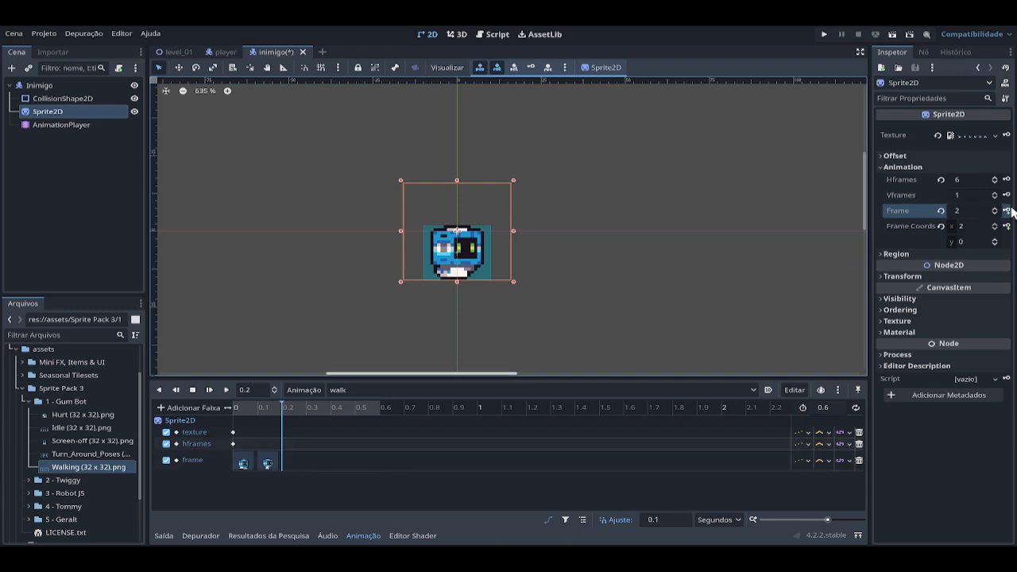
pyautogui.click(1005, 210)
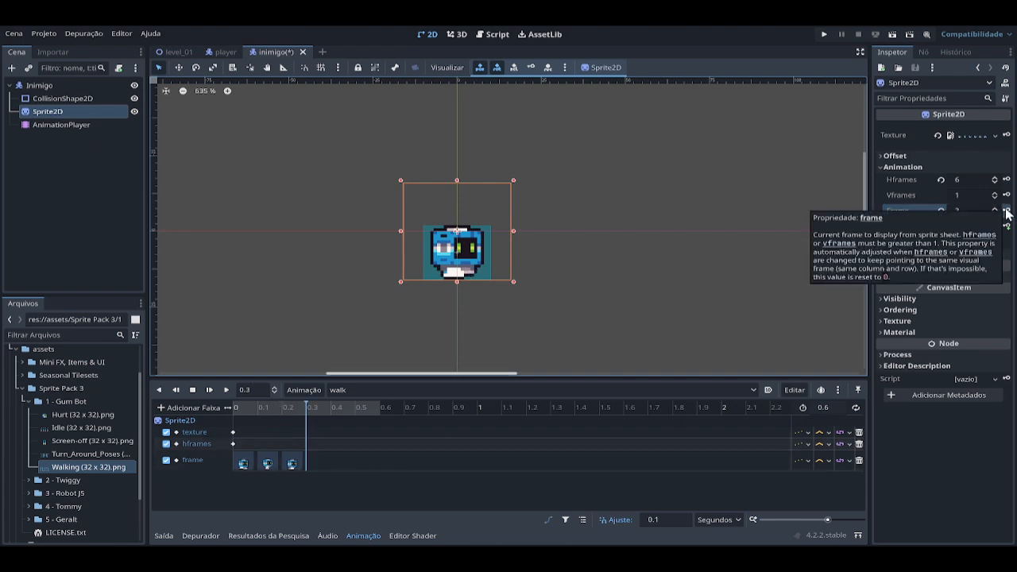
pyautogui.click(1006, 211)
pyautogui.click(1006, 211)
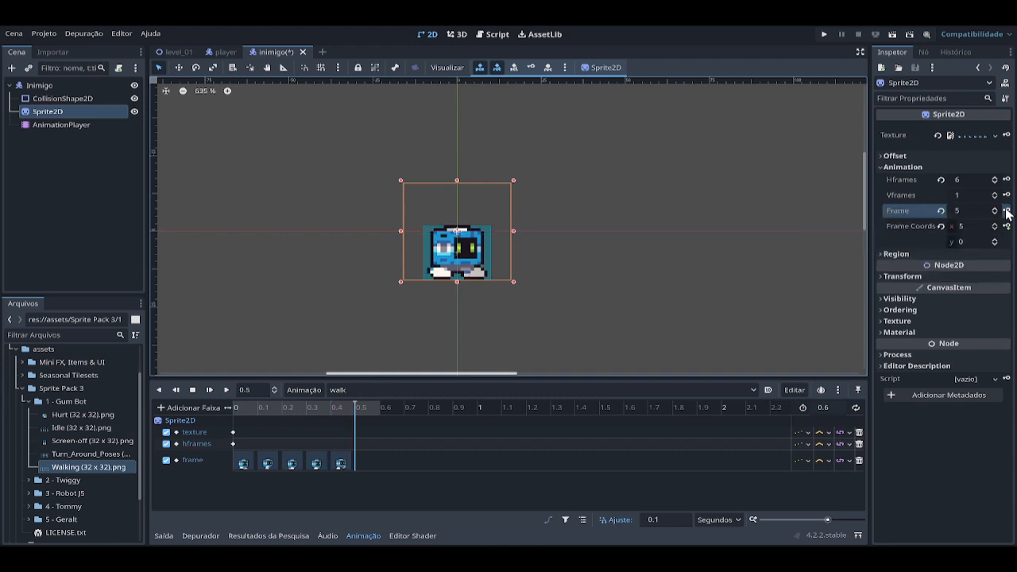
pyautogui.click(1005, 210)
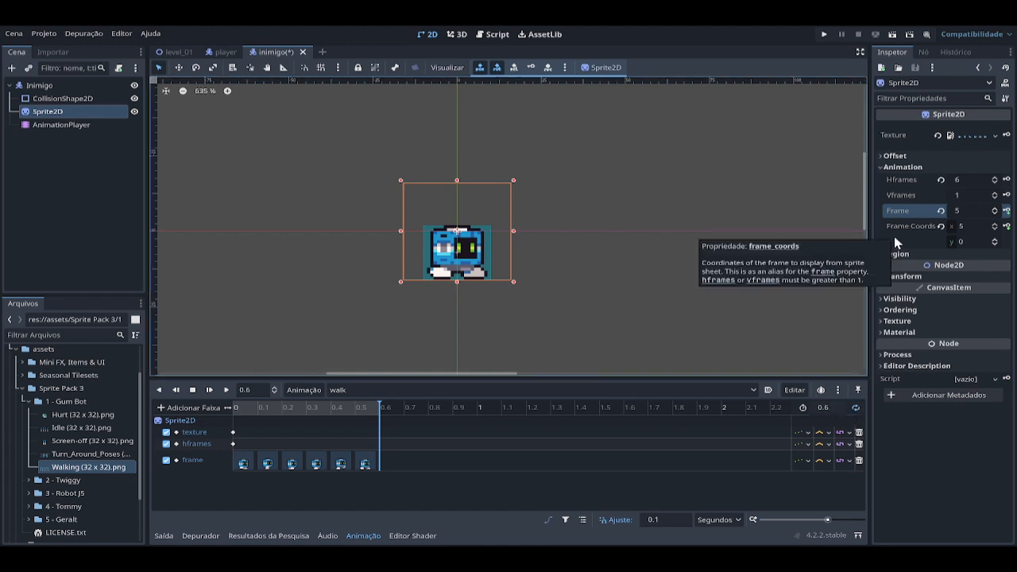
# Make the walk animation autoplay on load and set the AnimationPlayer's Speed Scale to 0.5.
pyautogui.click(767, 389)
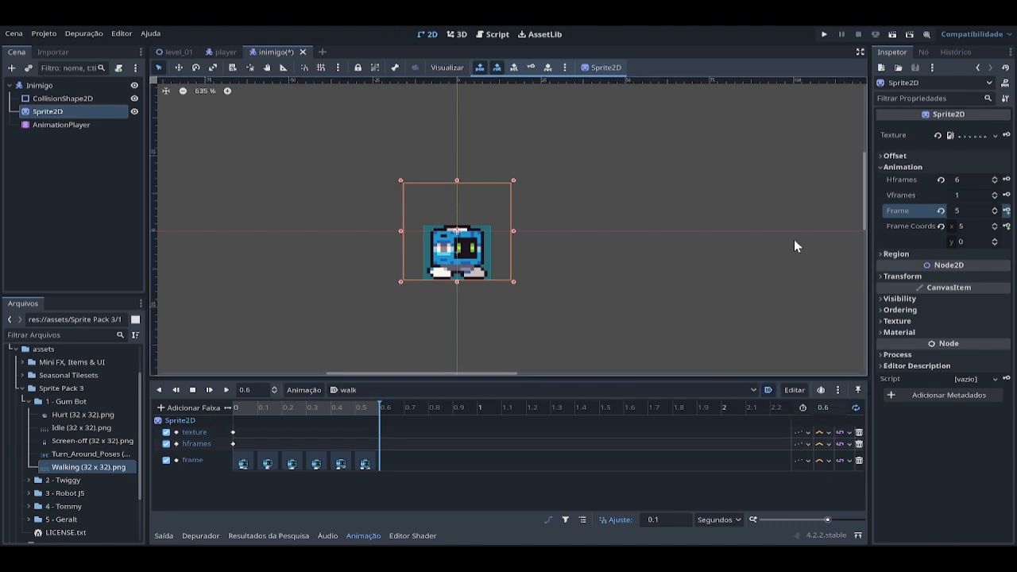
pyautogui.click(79, 125)
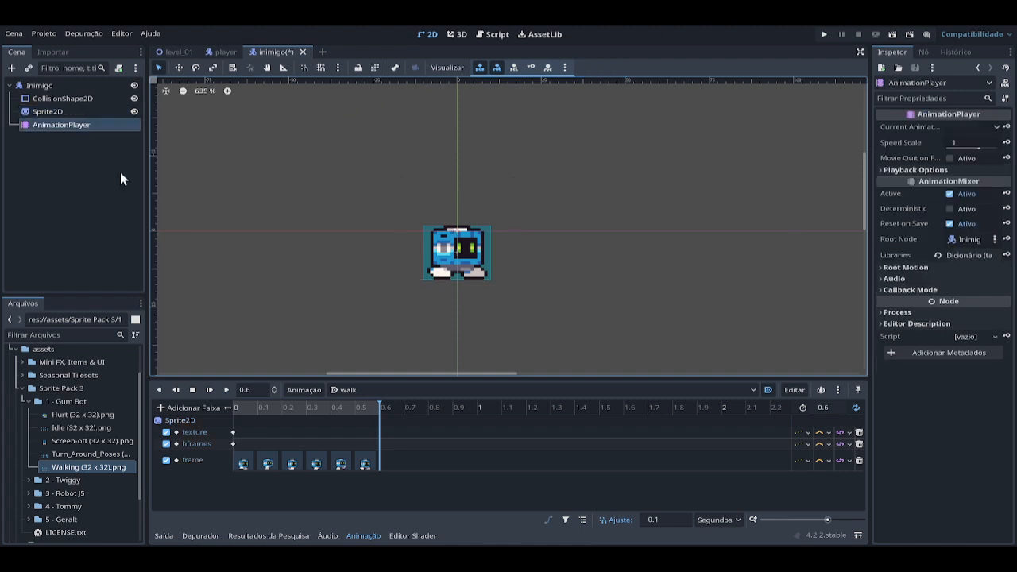
pyautogui.click(962, 143)
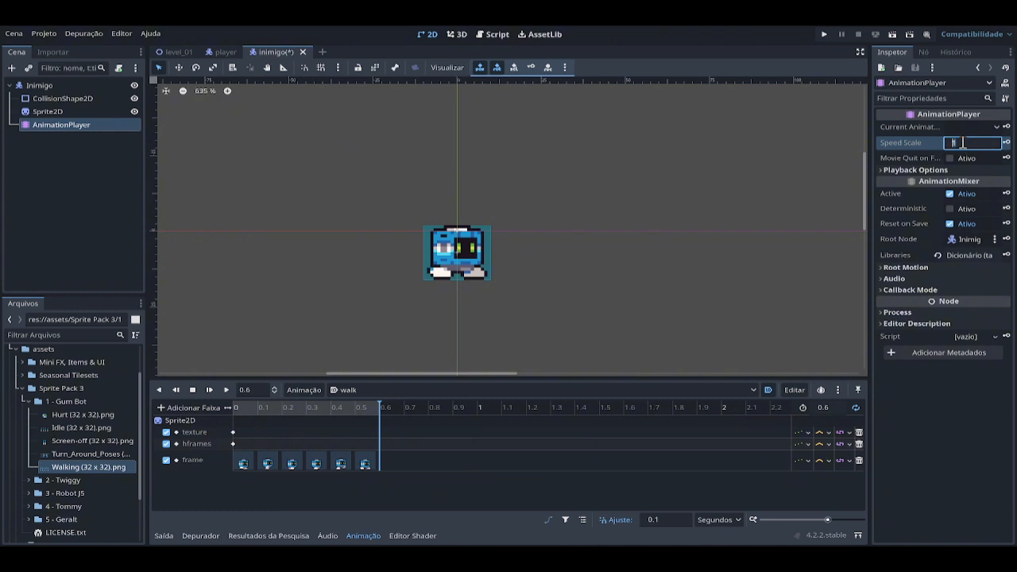
pyautogui.write('0.5')
pyautogui.press('Tab')
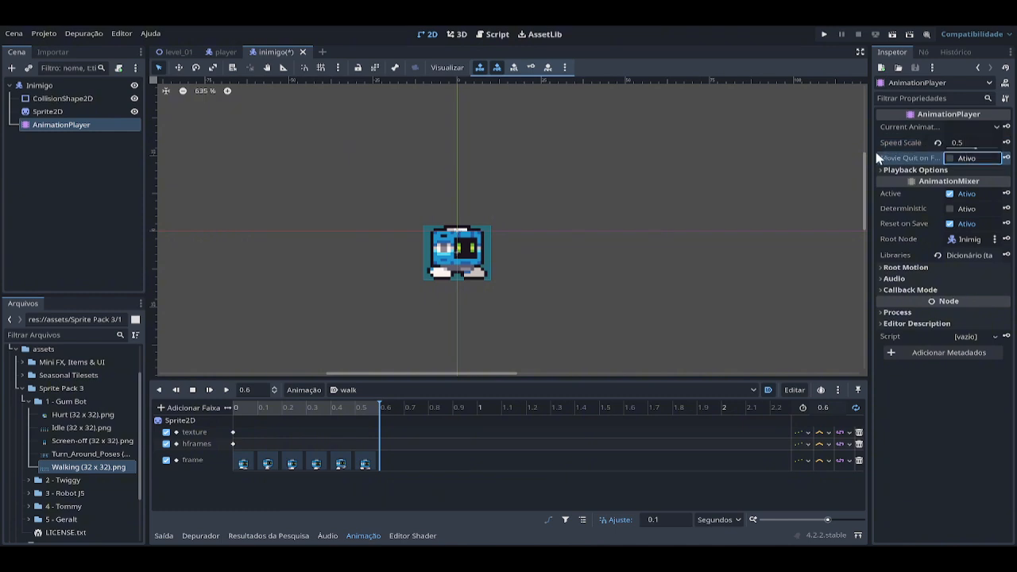
pyautogui.moveTo(916, 146)
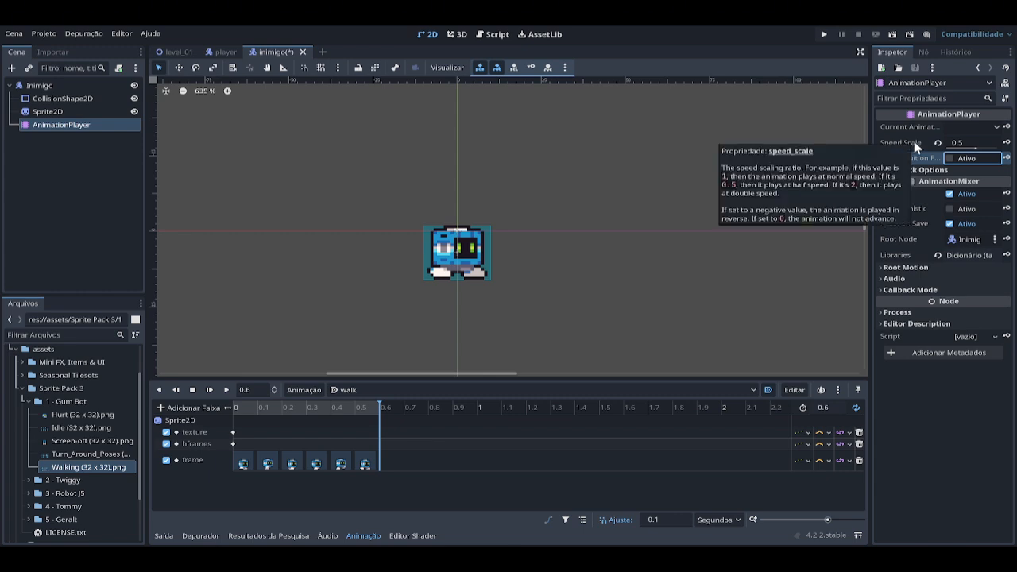
# Preview the walk animation, stop it and return the playhead to 0 seconds.
pyautogui.click(226, 390)
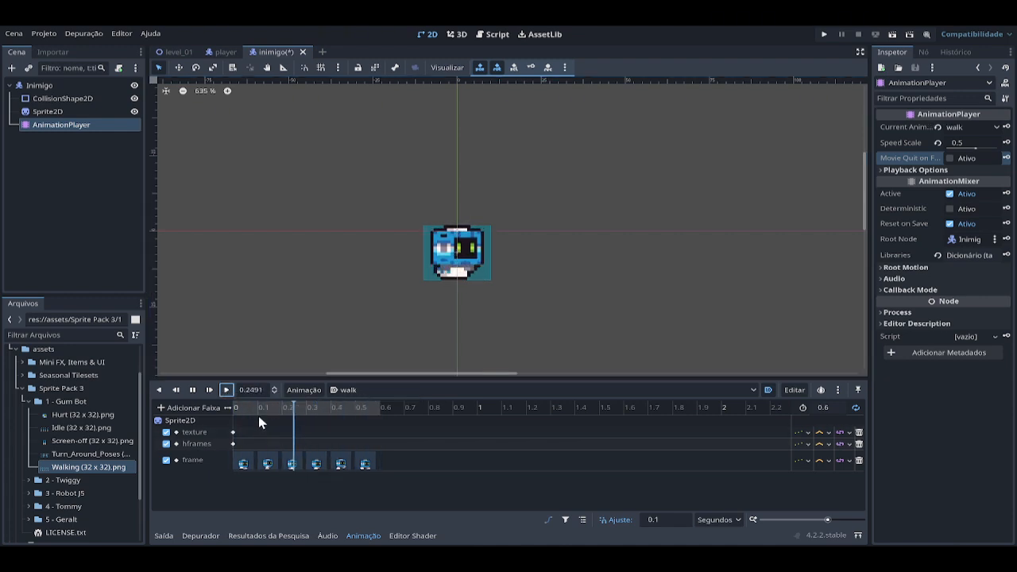
pyautogui.click(195, 388)
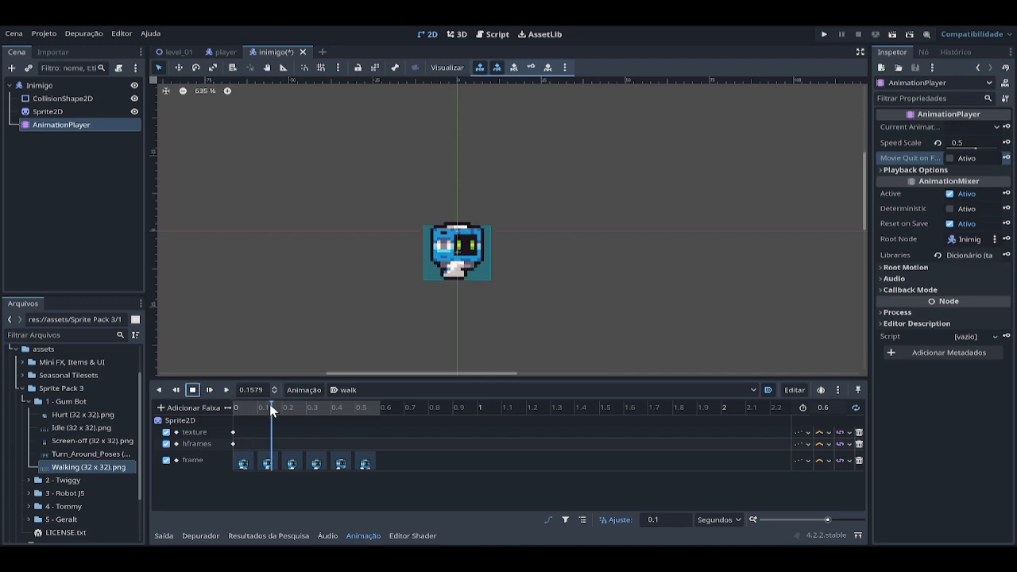
pyautogui.moveTo(269, 403); pyautogui.dragTo(229, 405)
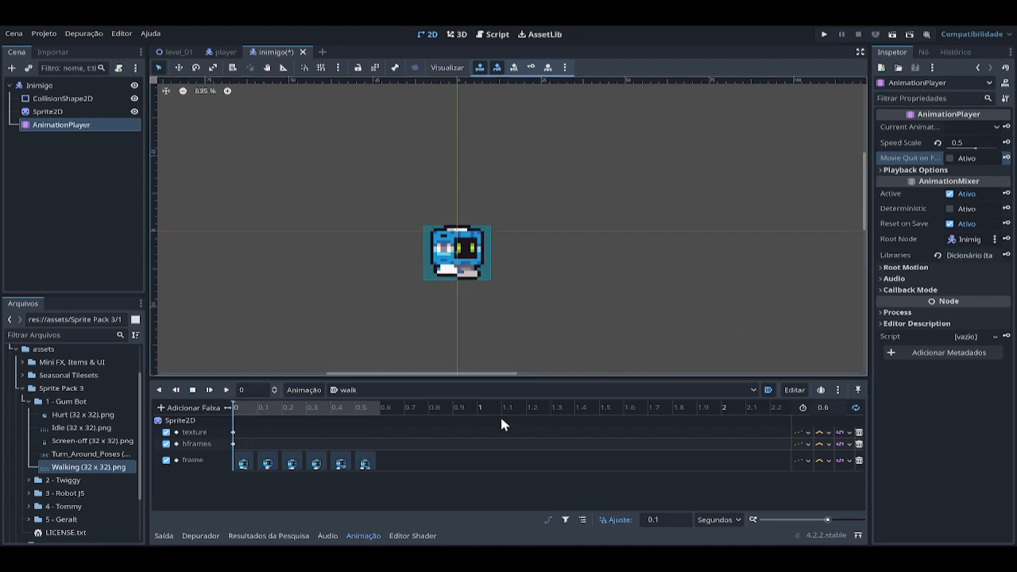
# Duplicate the walk animation under the name hurt.
pyautogui.click(299, 389)
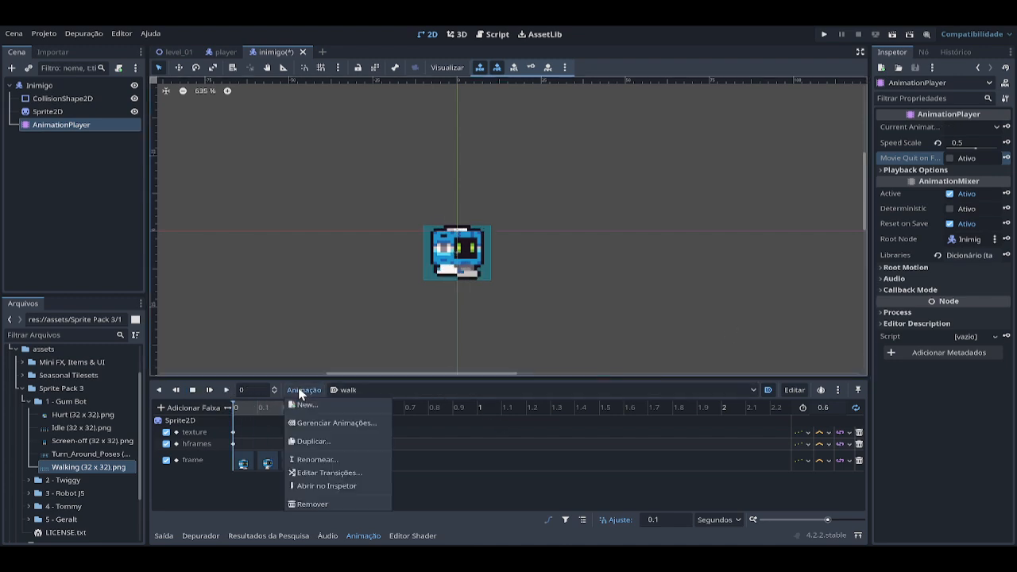
pyautogui.click(316, 441)
pyautogui.write('hurt')
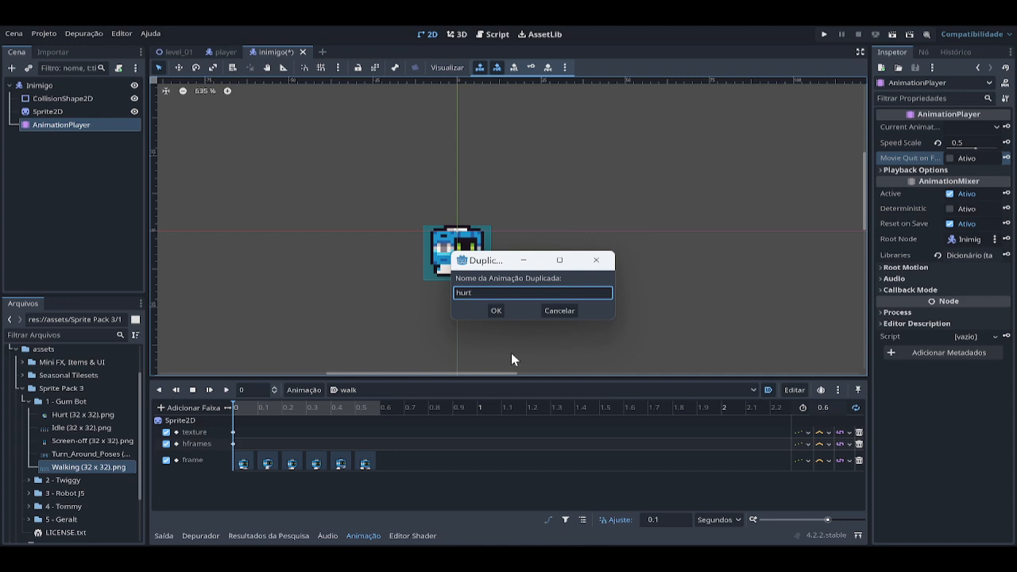
pyautogui.click(494, 310)
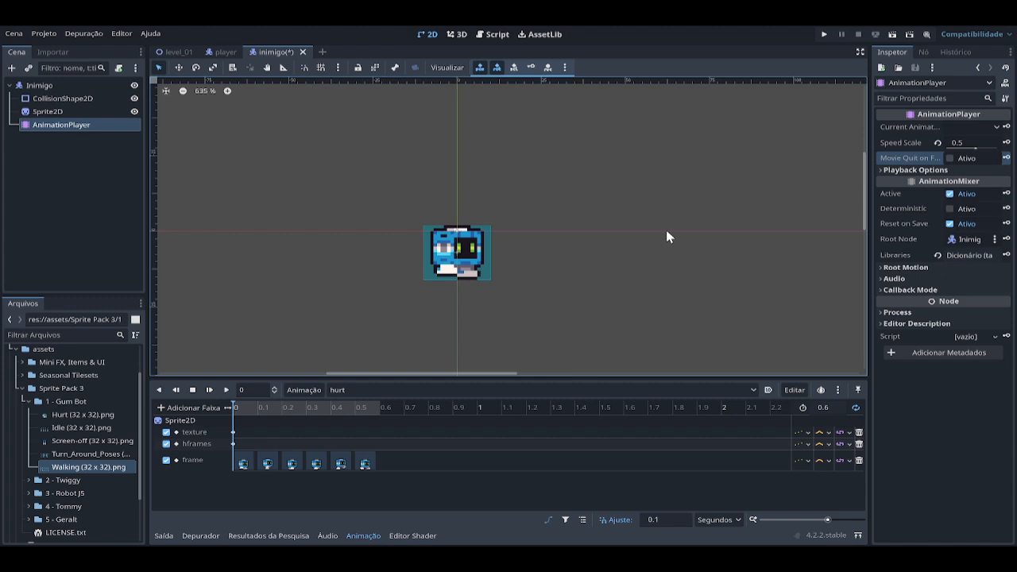
# Set the hframes key at 0 seconds in the hurt animation to 1.
pyautogui.click(233, 444)
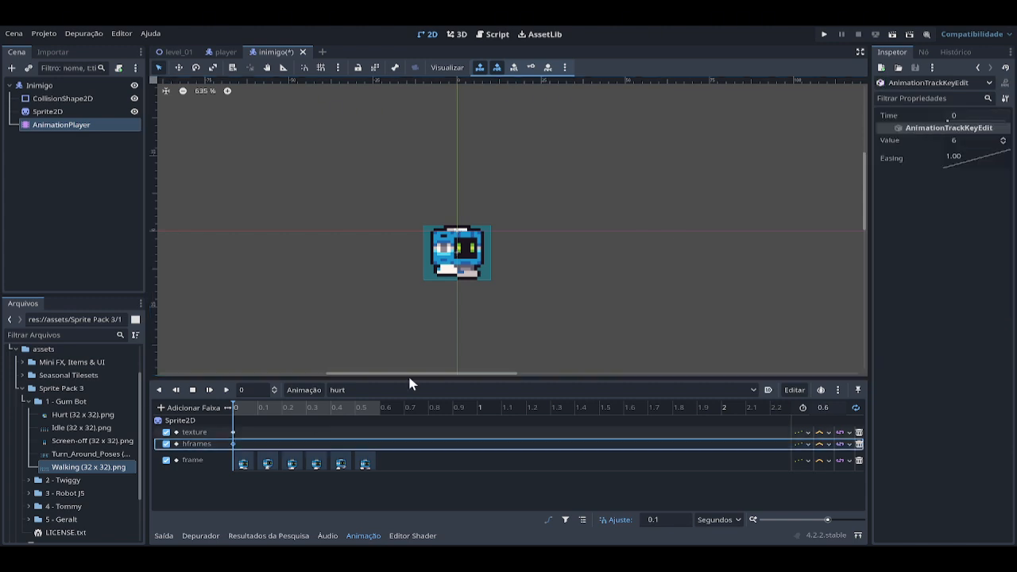
pyautogui.click(961, 141)
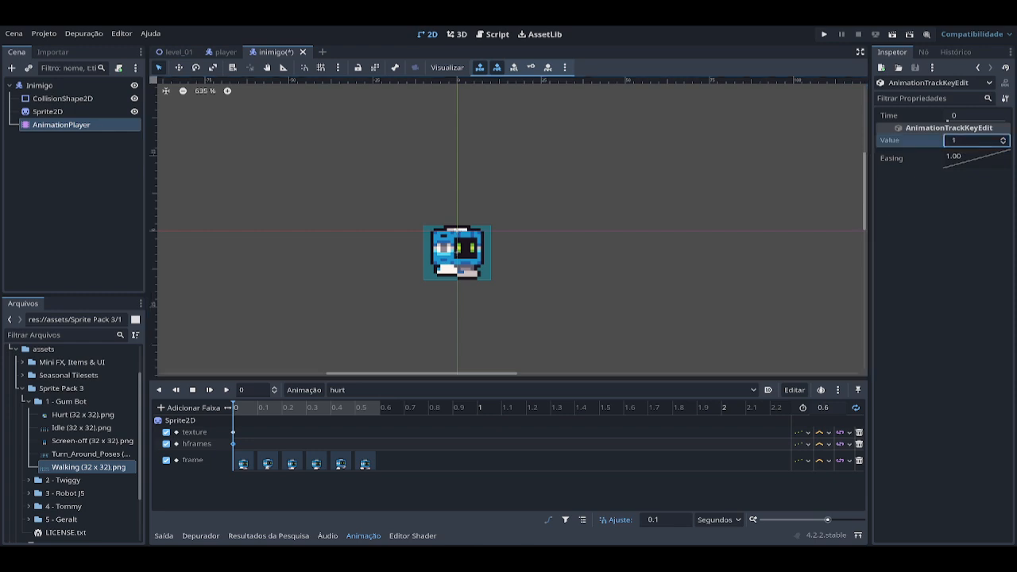
pyautogui.write('1')
pyautogui.press('Return')
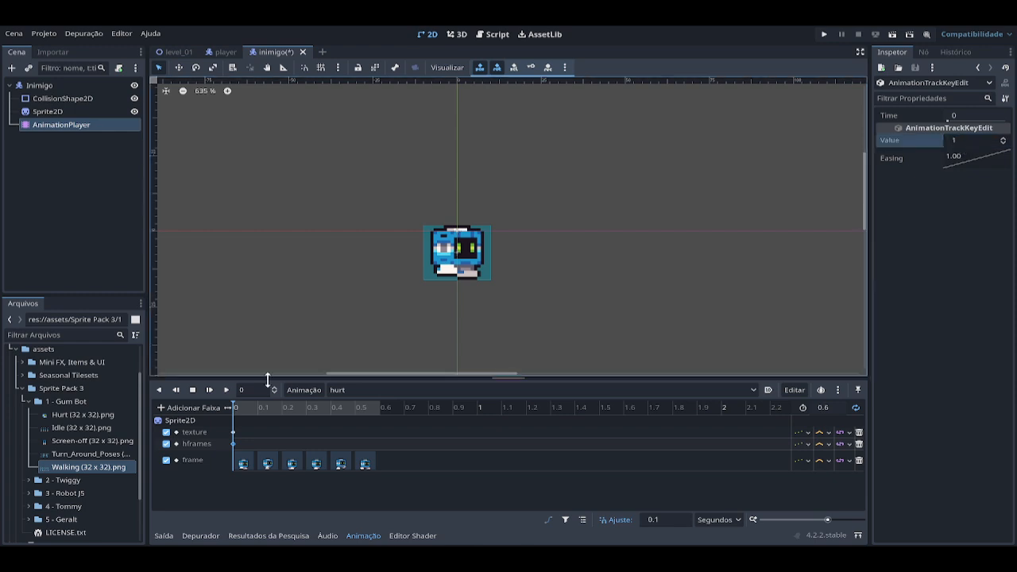
# Set the texture key at 0 seconds in the hurt animation to Hurt (32 x 32).png and save the scene.
pyautogui.click(233, 432)
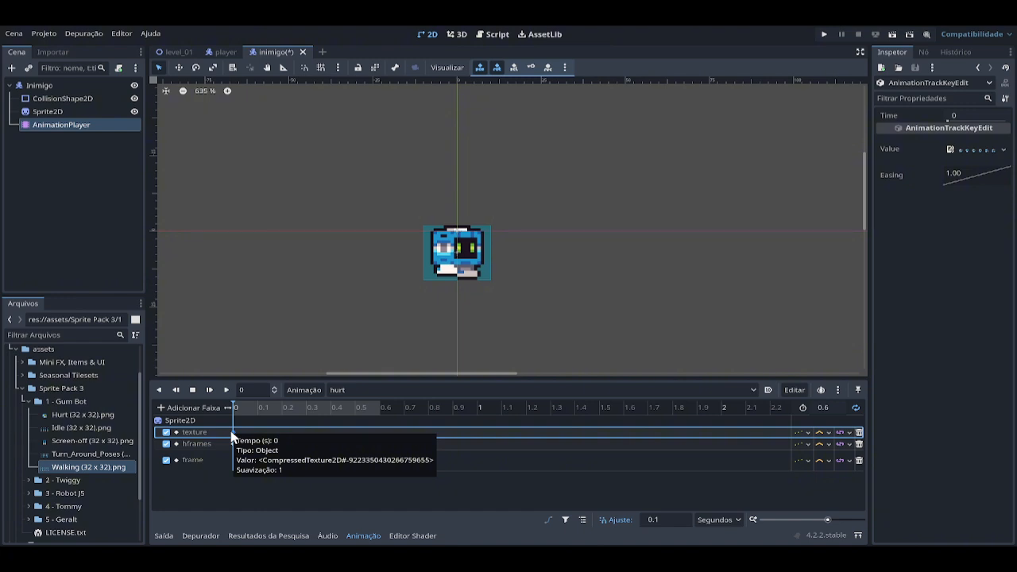
pyautogui.click(64, 415)
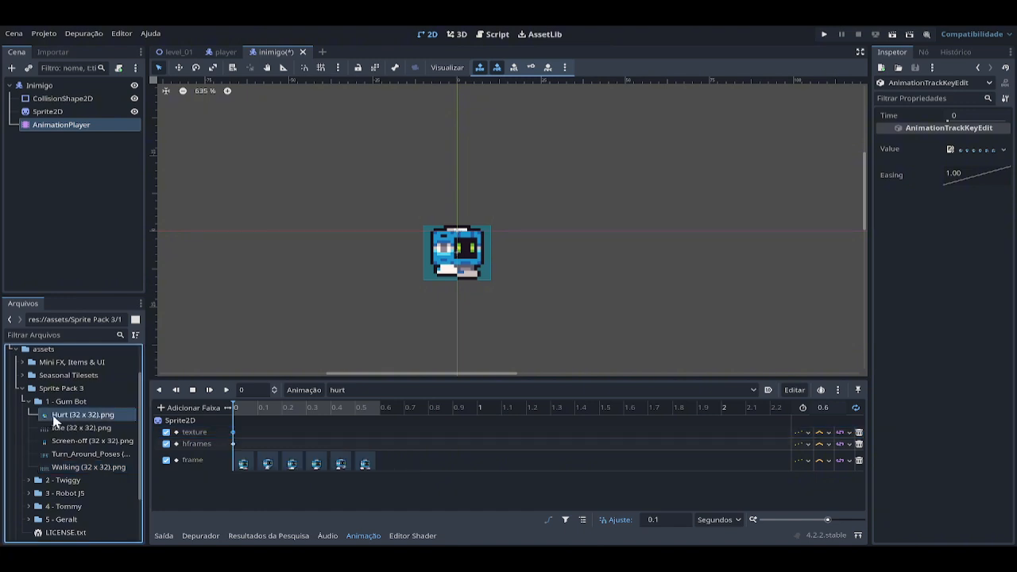
pyautogui.moveTo(56, 416); pyautogui.dragTo(977, 151)
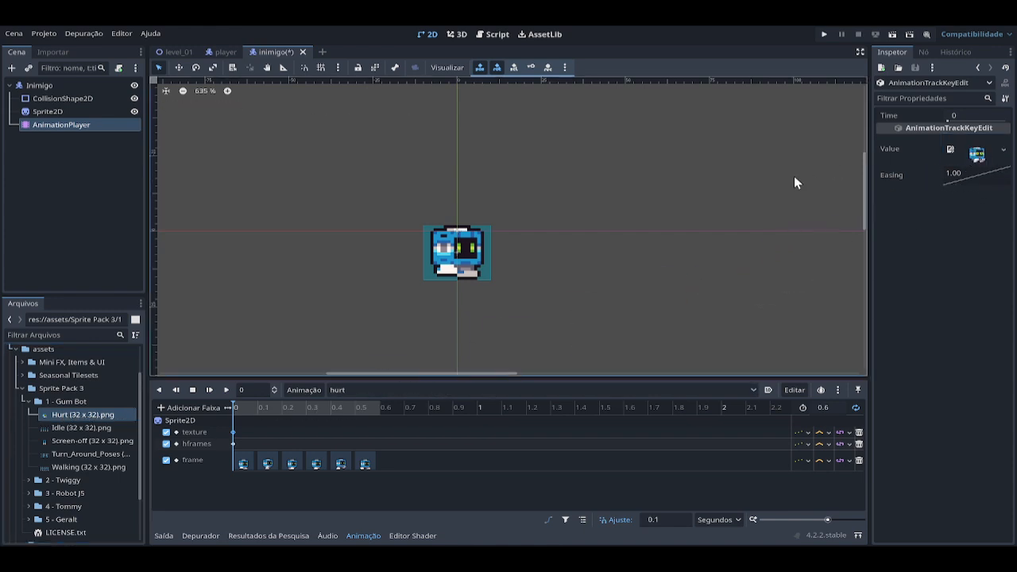
pyautogui.click(485, 170)
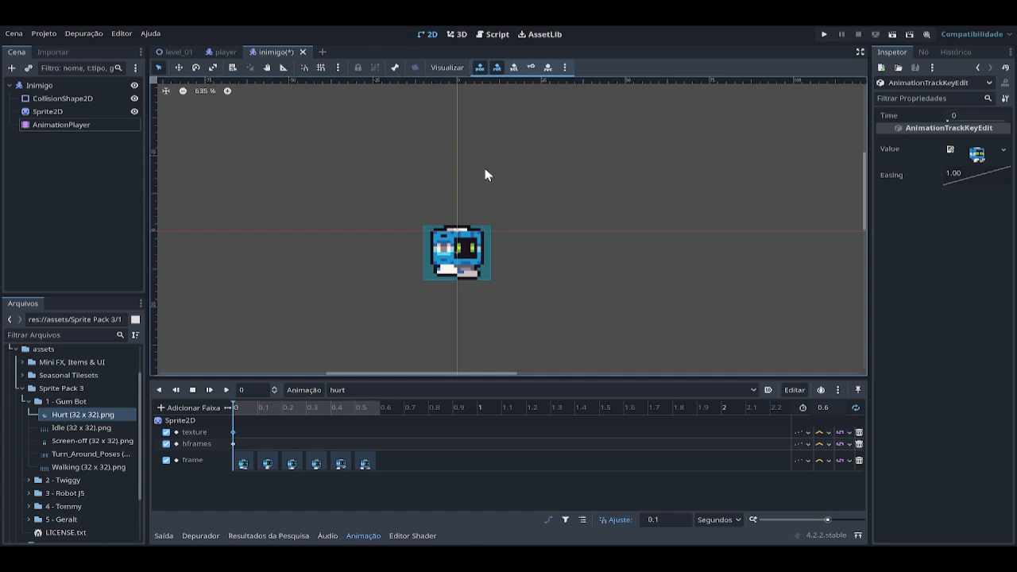
pyautogui.hotkey('ctrl', 's')
# Delete the hurt animation's frame keys at 0.5, 0.4, 0.3, 0.2 and 0.1 seconds, keeping only the one at 0.
pyautogui.click(276, 443)
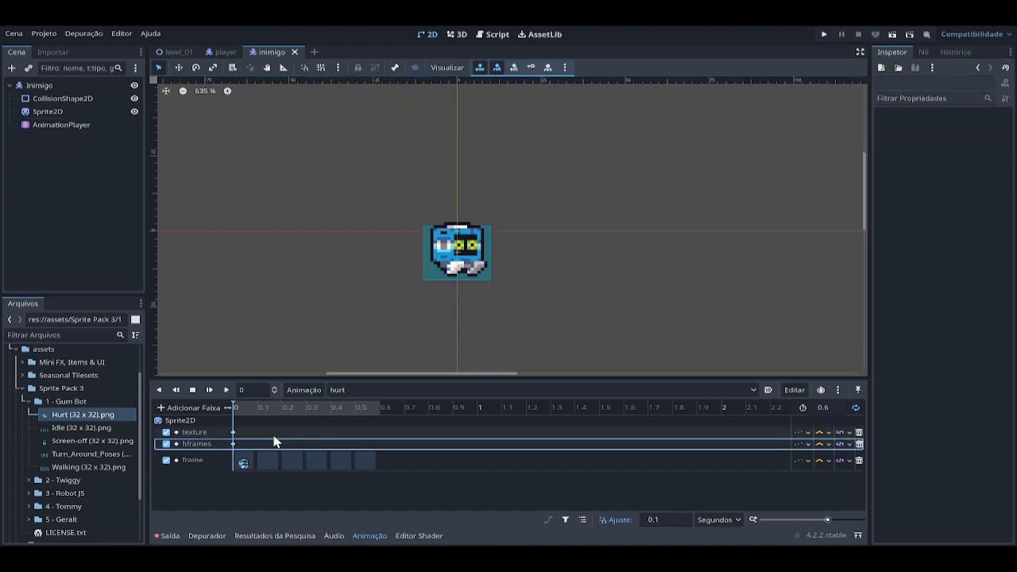
pyautogui.moveTo(248, 466); pyautogui.dragTo(371, 460)
pyautogui.click(371, 461)
pyautogui.click(370, 463)
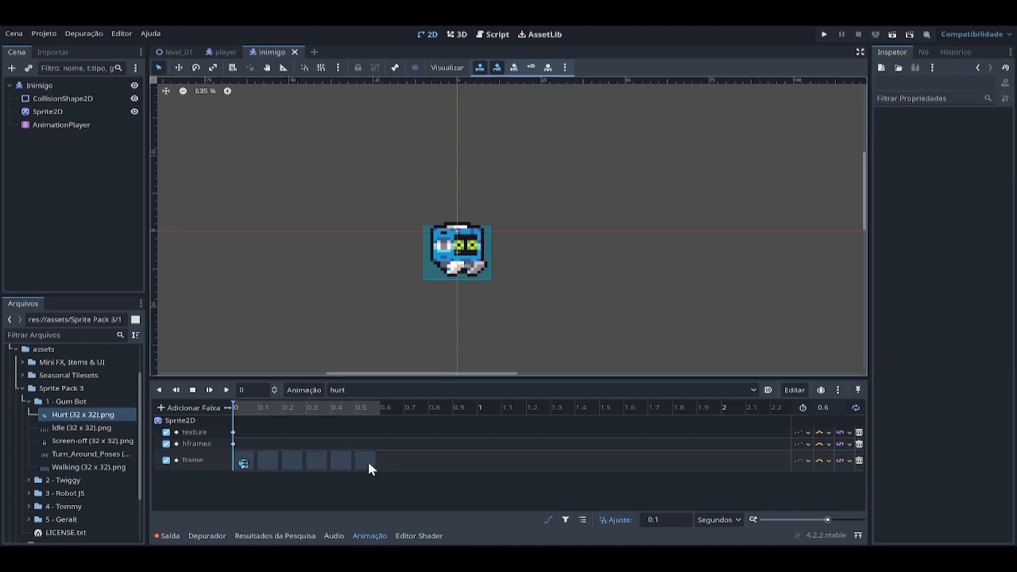
pyautogui.click(364, 461)
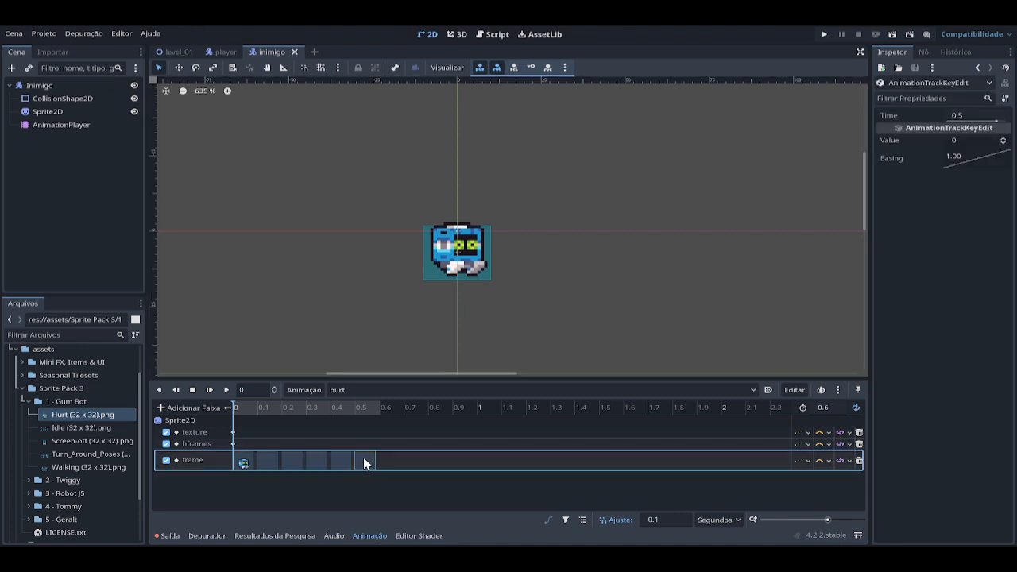
pyautogui.rightClick(364, 460)
pyautogui.click(397, 514)
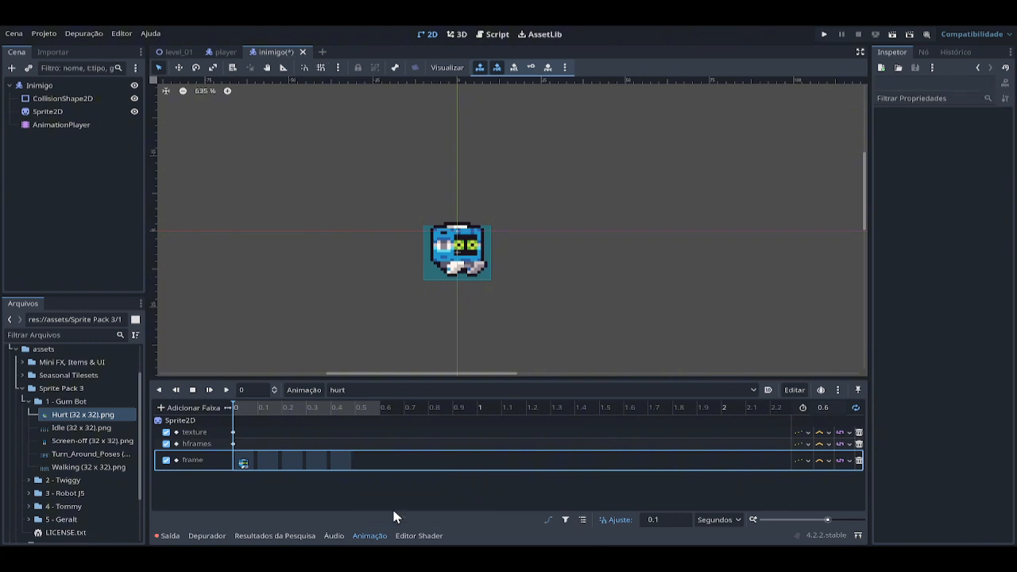
pyautogui.click(337, 461)
pyautogui.rightClick(338, 461)
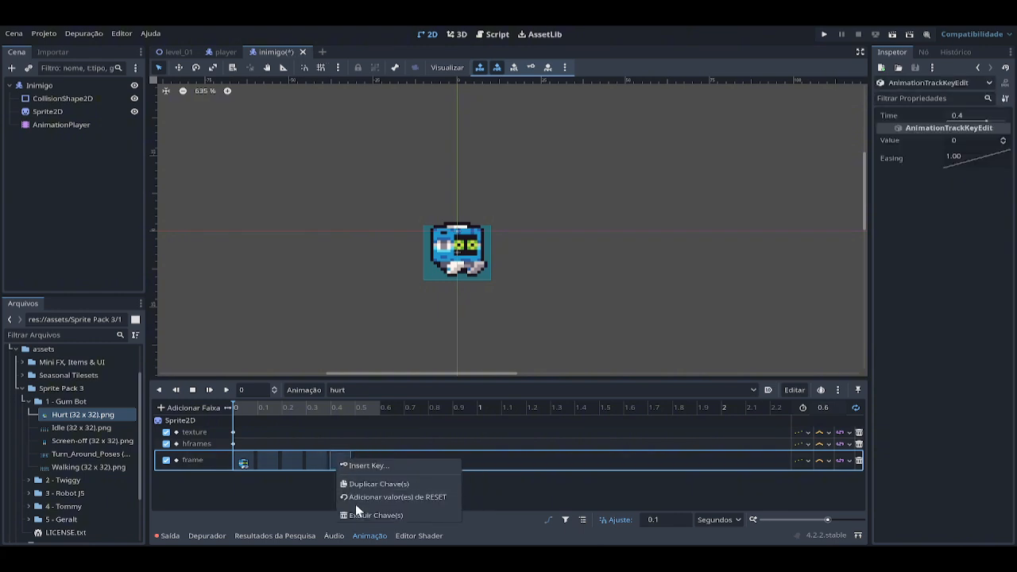
pyautogui.click(358, 516)
pyautogui.click(316, 460)
pyautogui.rightClick(315, 459)
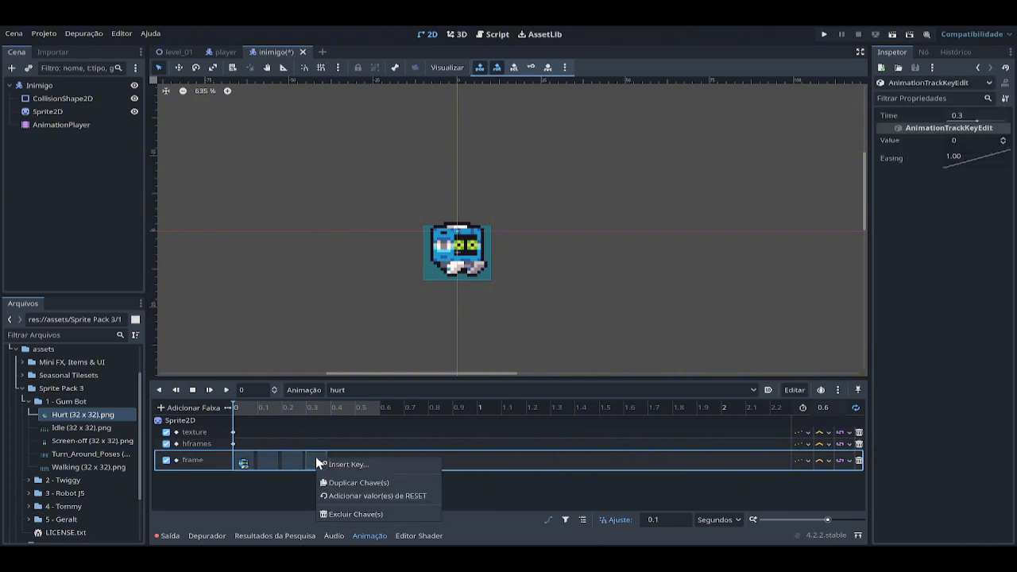
pyautogui.click(333, 516)
pyautogui.click(290, 463)
pyautogui.rightClick(290, 464)
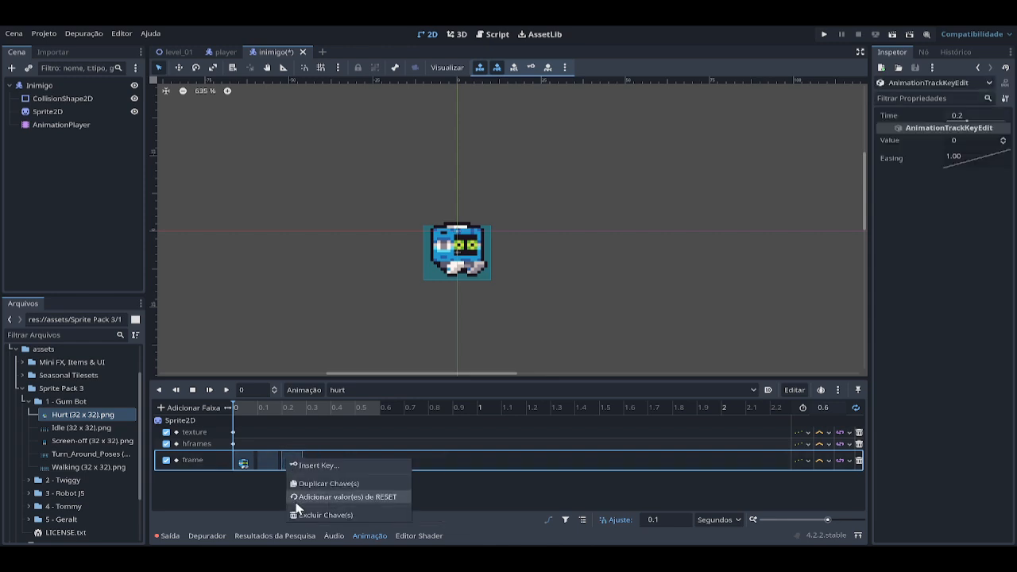
pyautogui.click(299, 515)
pyautogui.click(270, 458)
pyautogui.rightClick(271, 457)
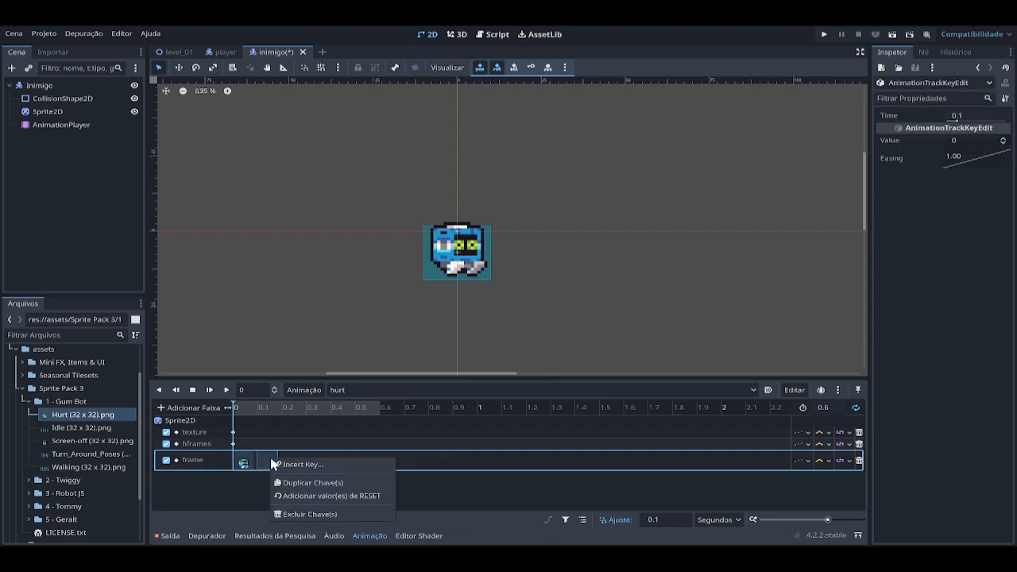
pyautogui.click(302, 514)
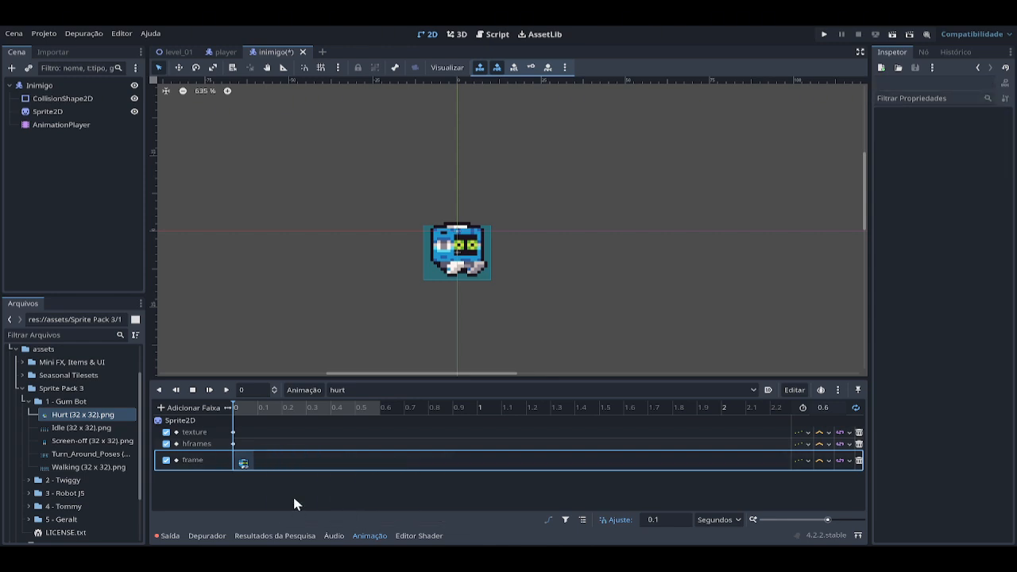
# Set the hurt animation's length to 0.1 seconds and turn off its looping.
pyautogui.click(823, 408)
pyautogui.write('0')
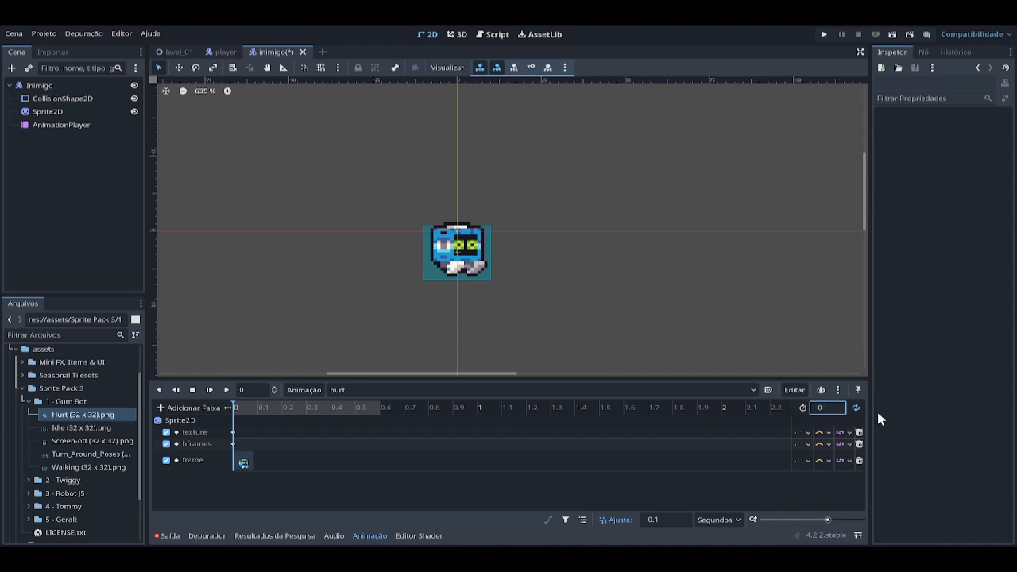
pyautogui.press('Tab')
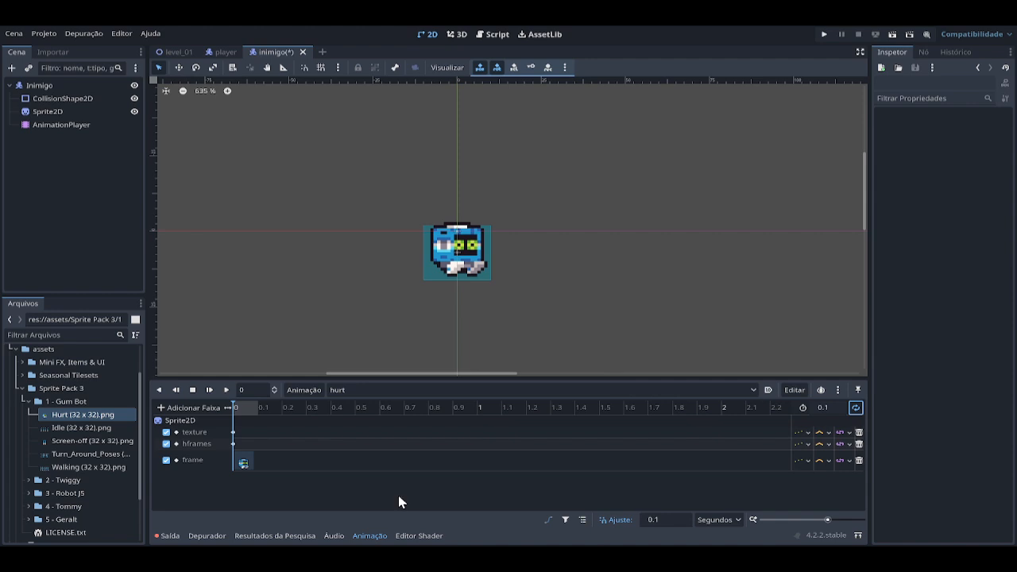
pyautogui.click(854, 409)
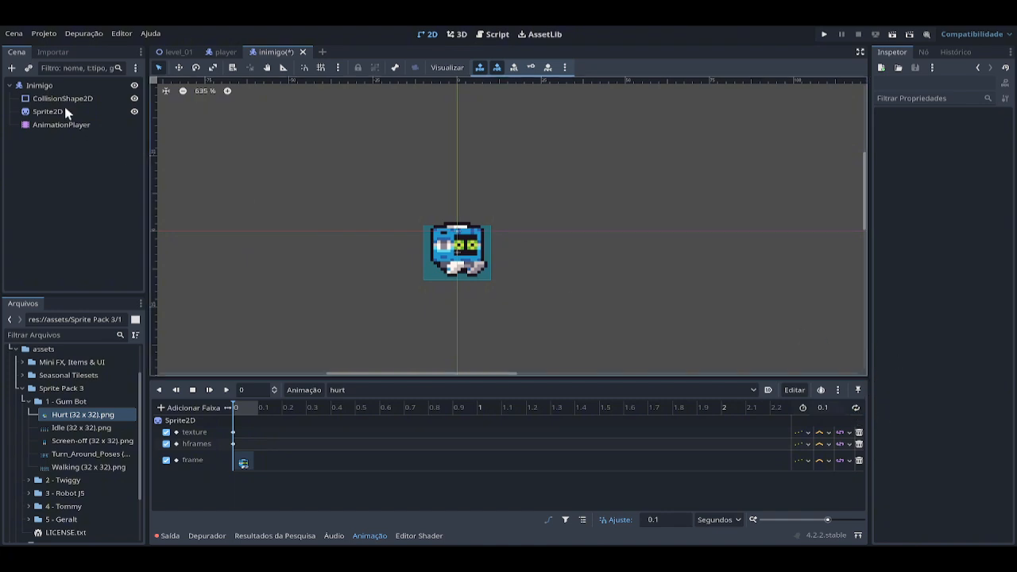
# Set the Inimigo node's collision layer to 3 only and its collision mask to 2 only.
pyautogui.click(52, 86)
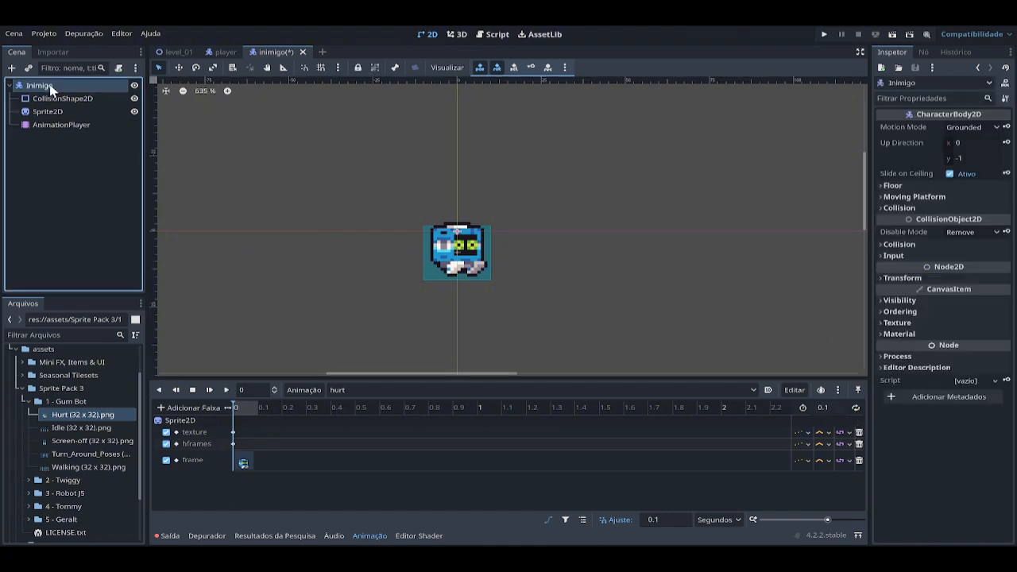
pyautogui.click(904, 244)
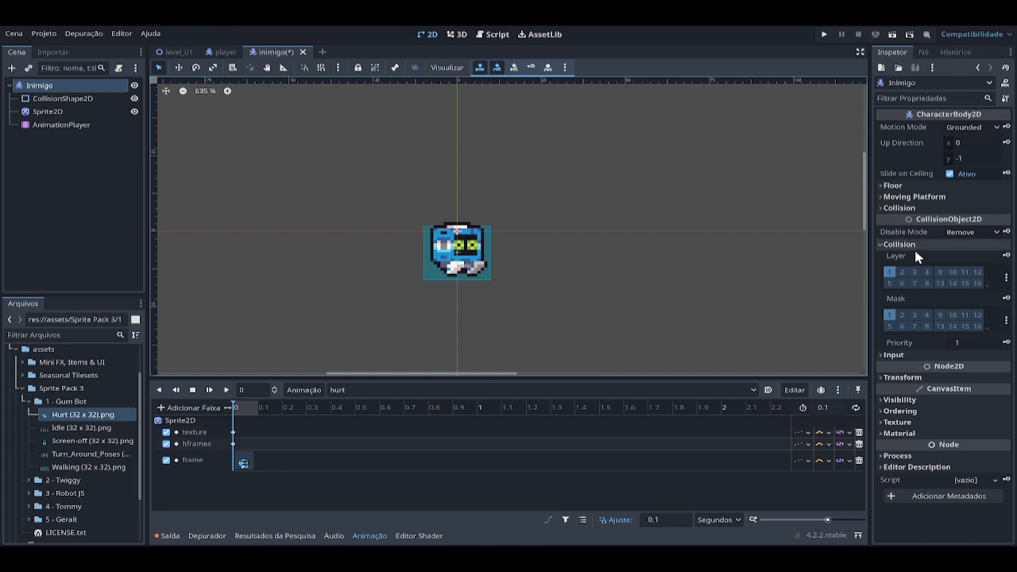
pyautogui.click(913, 272)
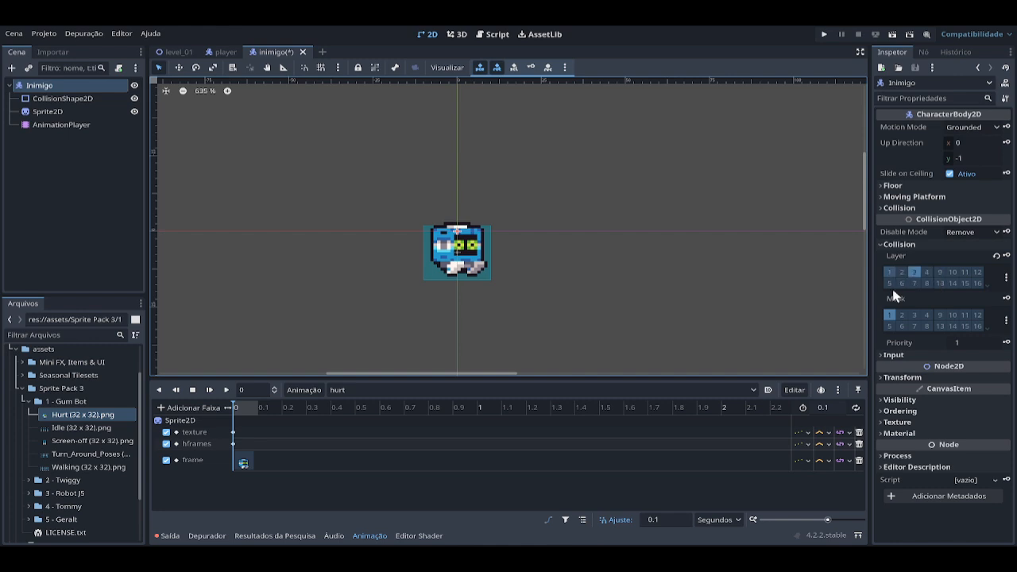
pyautogui.click(891, 314)
pyautogui.click(902, 314)
# Add a RayCast2D node as a child of Inimigo.
pyautogui.click(44, 87)
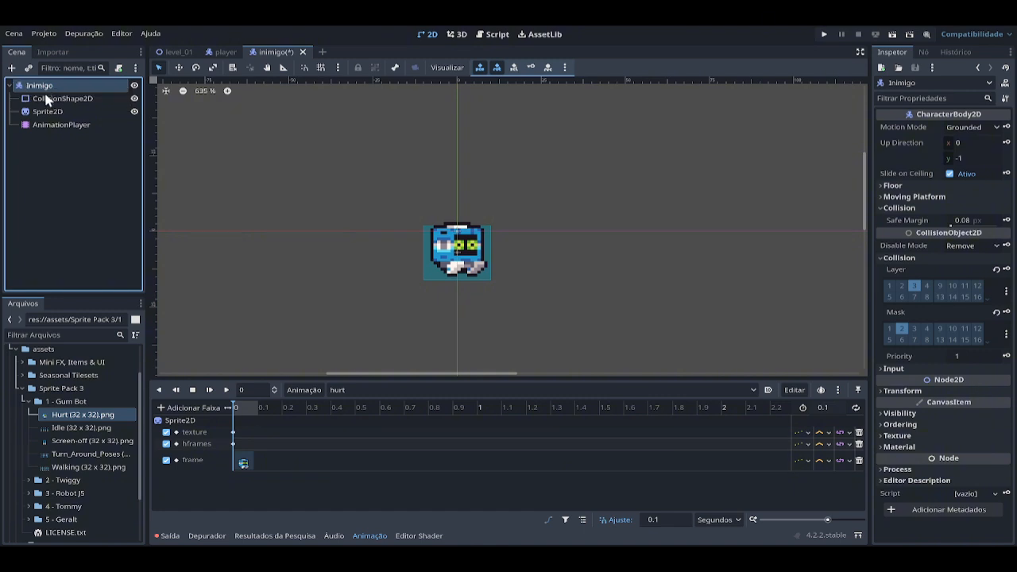
pyautogui.click(11, 70)
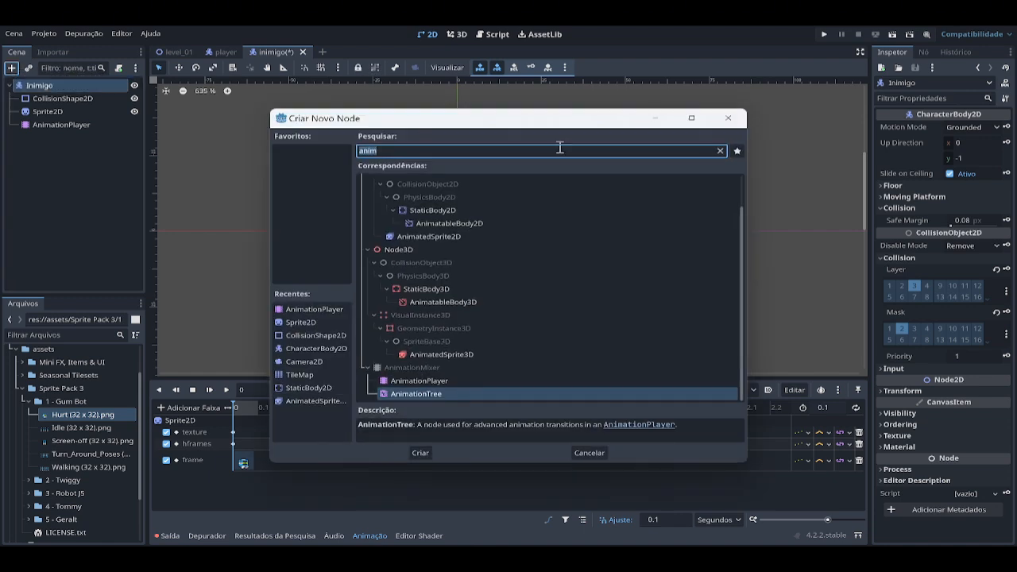
pyautogui.write('raycas')
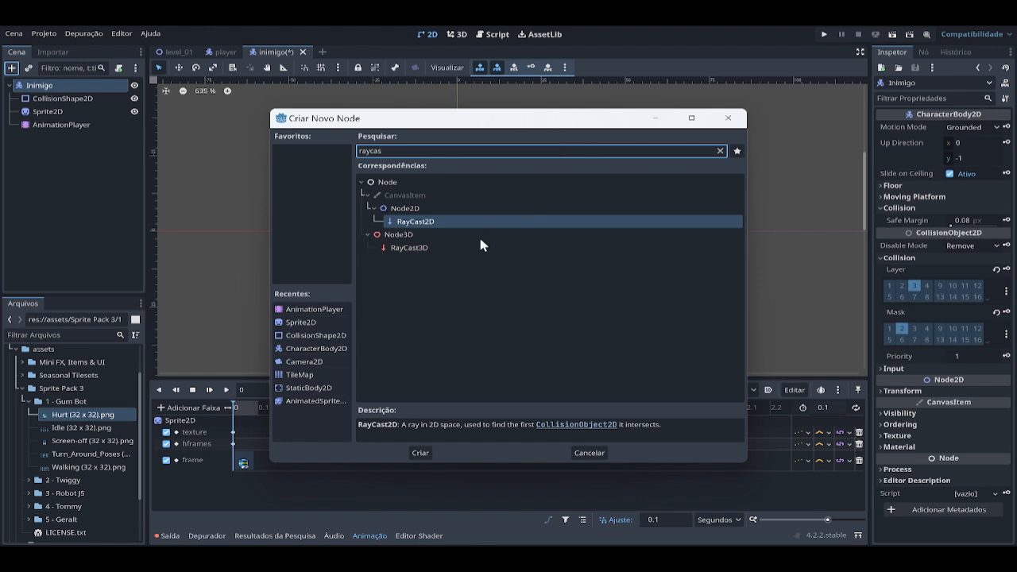
pyautogui.doubleClick(418, 221)
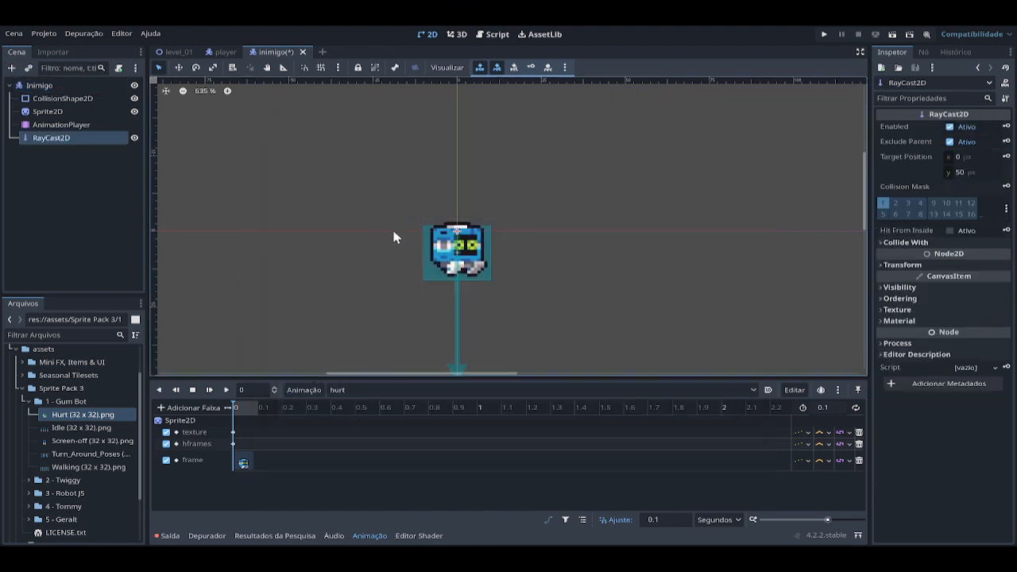
# Switch the animation being edited from hurt to walk.
pyautogui.moveTo(372, 234); pyautogui.dragTo(379, 152, button='middle')
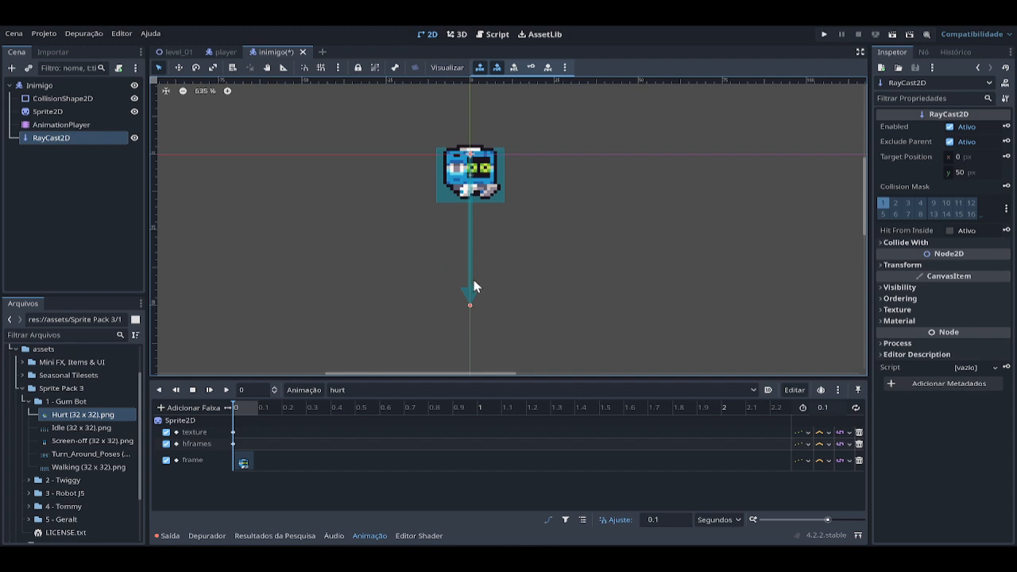
pyautogui.click(374, 389)
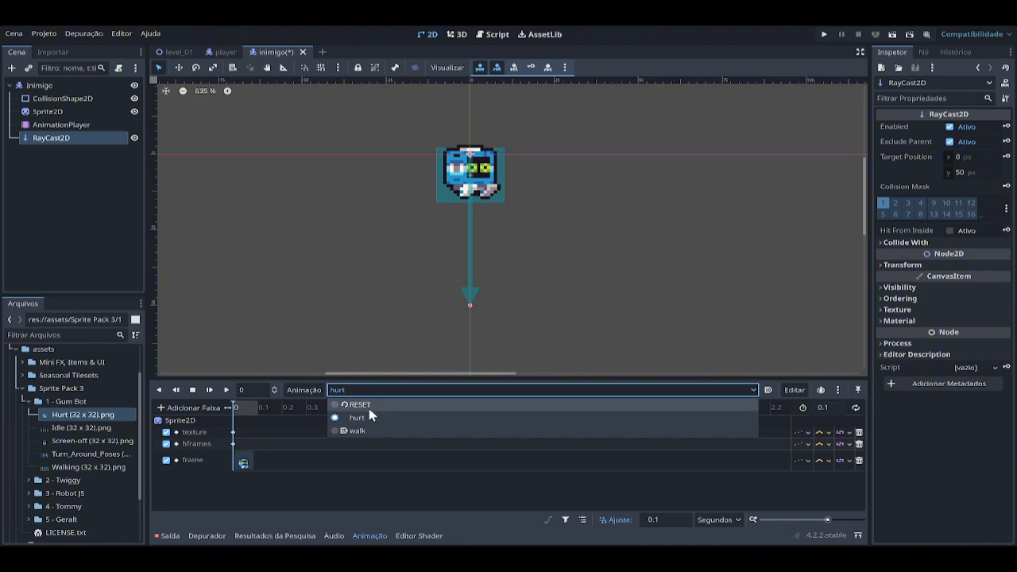
pyautogui.click(357, 428)
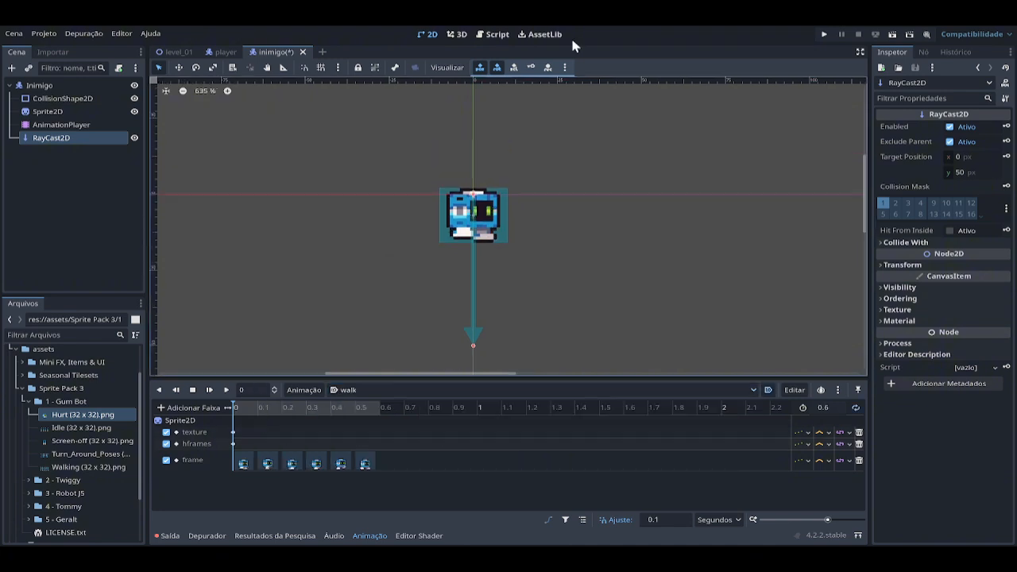
# Set the RayCast2D's Target Position to x -9 px and y 0 px.
pyautogui.click(64, 139)
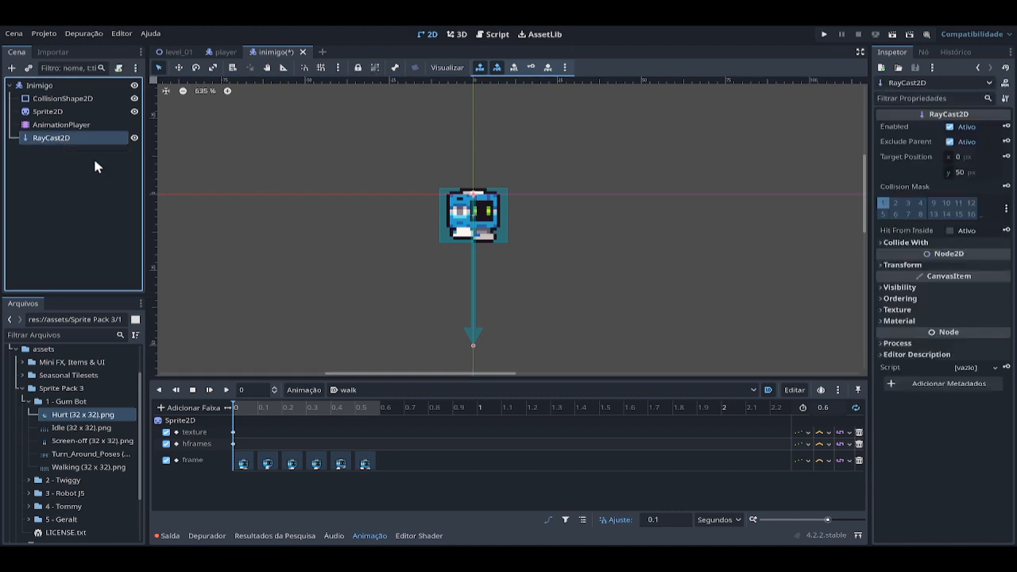
pyautogui.click(960, 157)
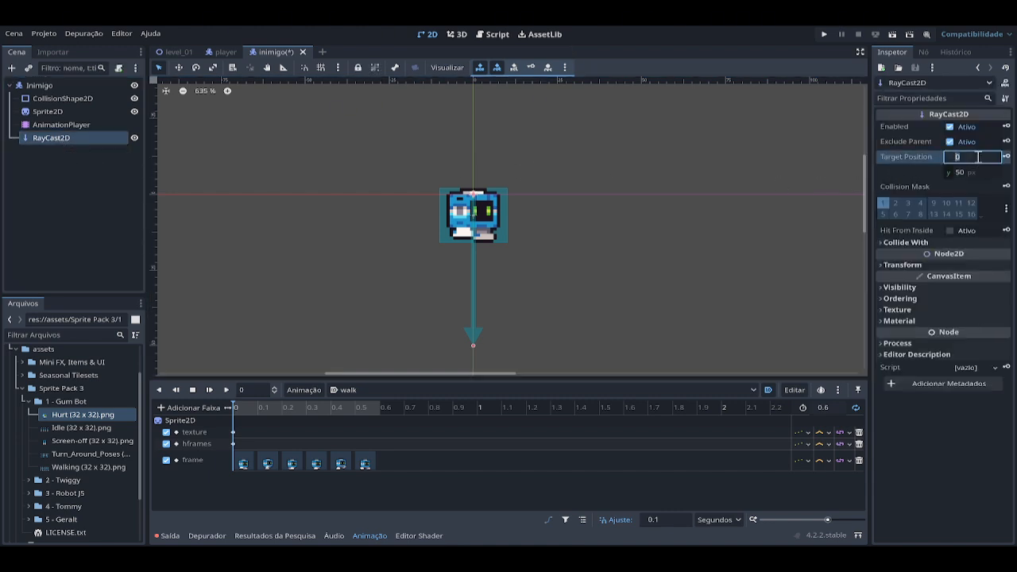
pyautogui.press('BackSpace')
pyautogui.press('Tab')
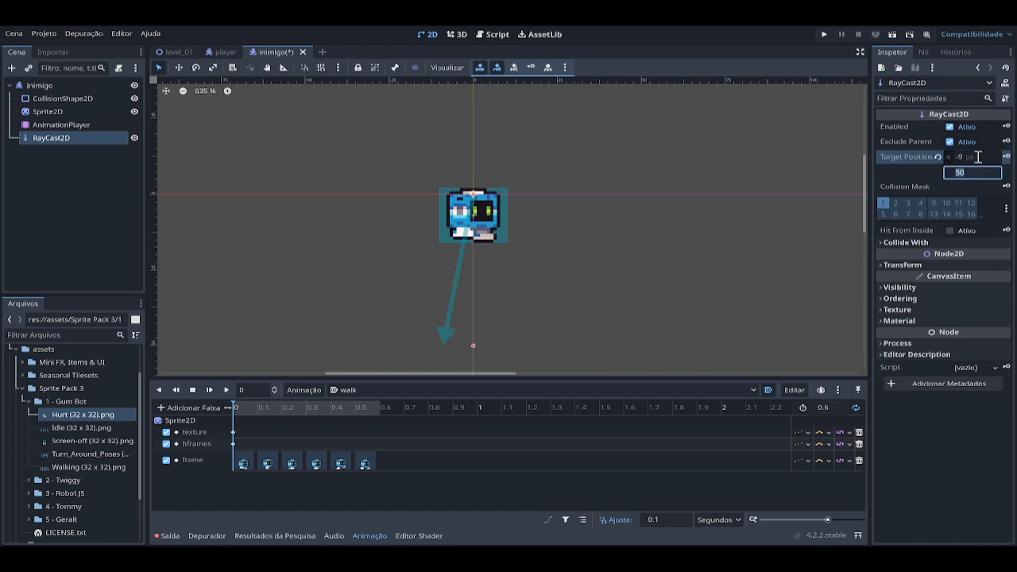
pyautogui.write('0')
pyautogui.press('Return')
pyautogui.click(121, 203)
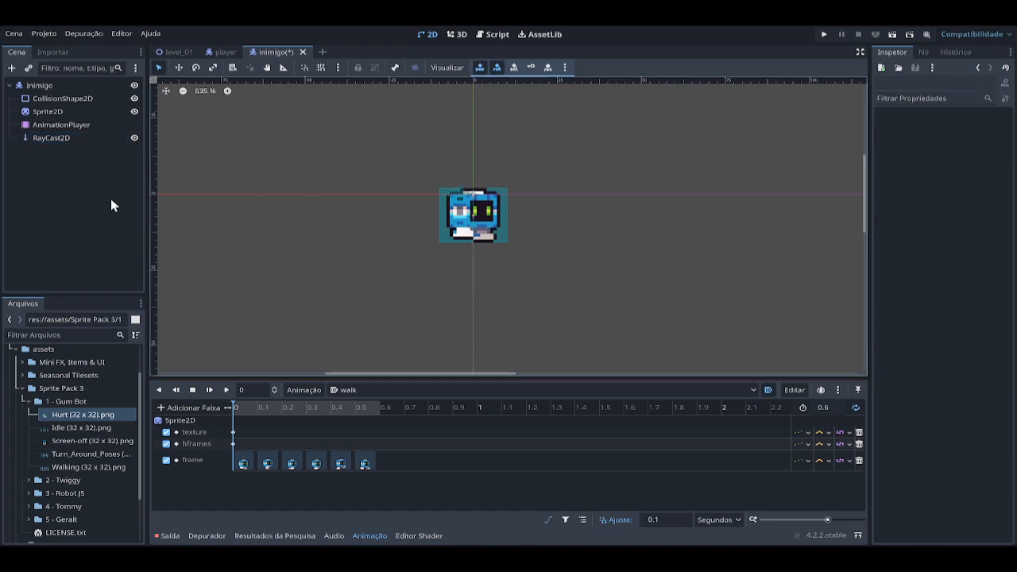
# Narrow the rectangular collision shape on both sides to fit the width of the Gum Bot's body.
pyautogui.click(62, 99)
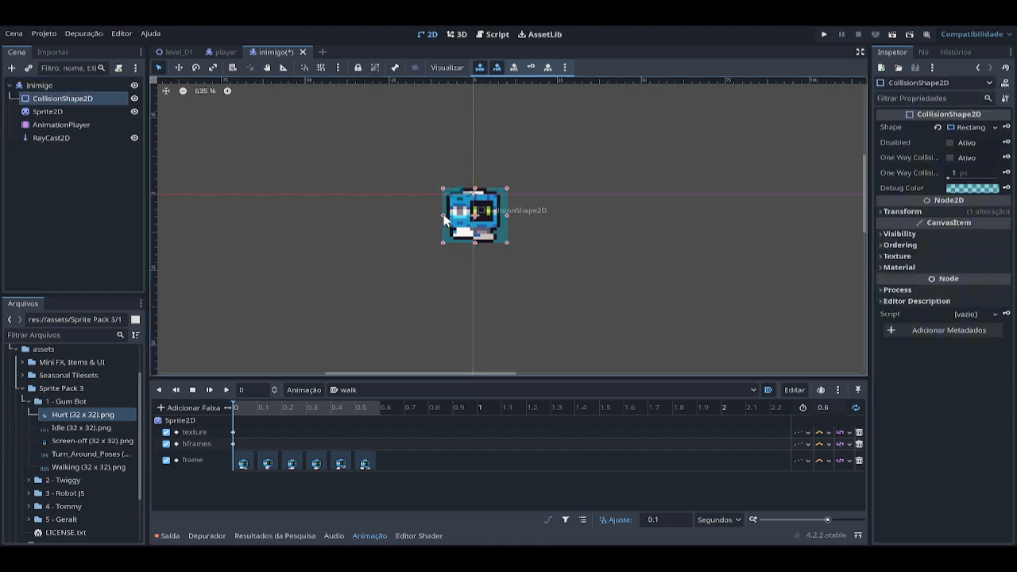
pyautogui.moveTo(440, 215); pyautogui.dragTo(445, 216)
pyautogui.moveTo(507, 215); pyautogui.dragTo(500, 215)
pyautogui.click(523, 225)
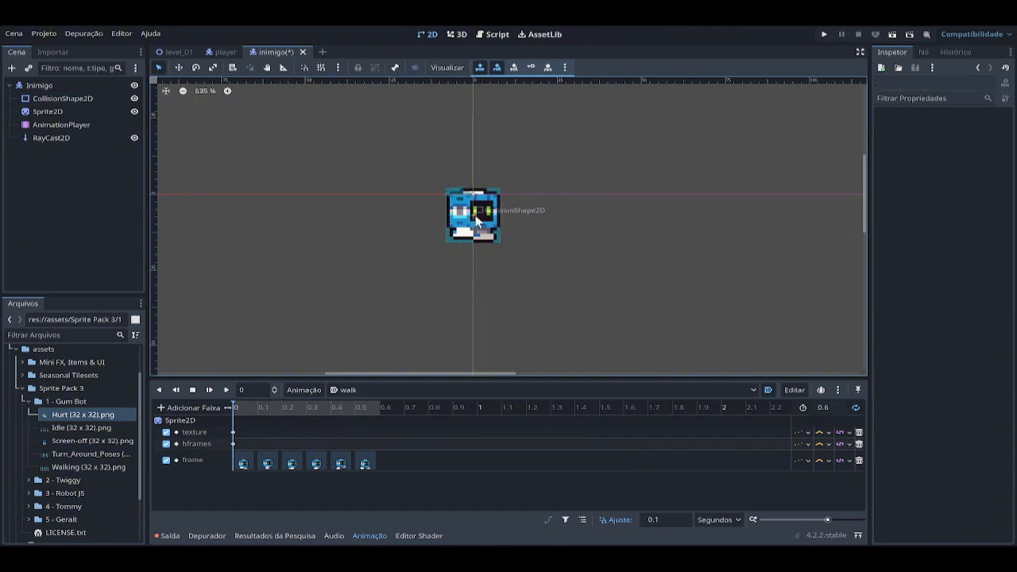
# Enable Hit From Inside on the RayCast2D node.
pyautogui.scroll(3, 402, 173)
pyautogui.scroll(2, 402, 175)
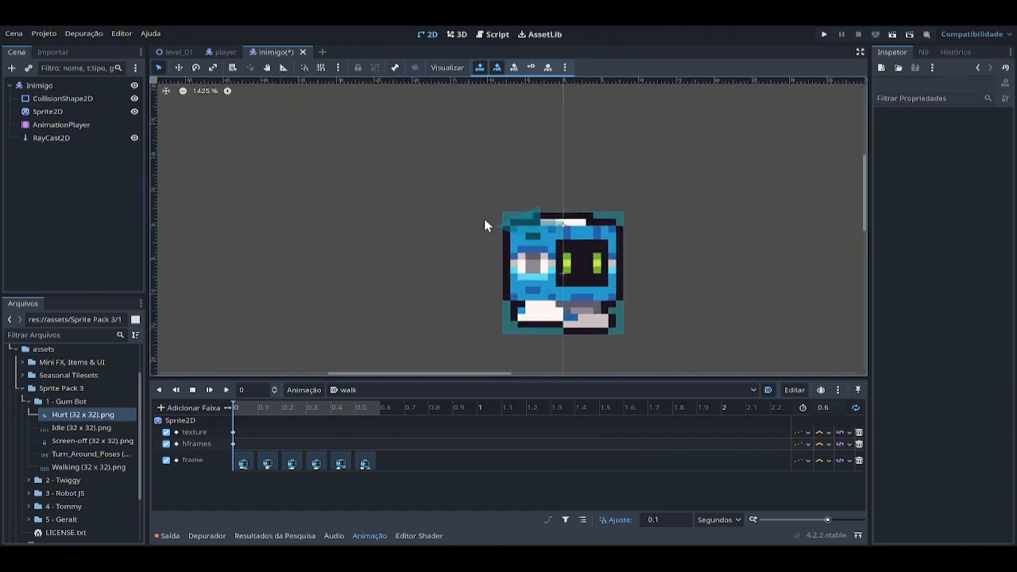
pyautogui.click(39, 139)
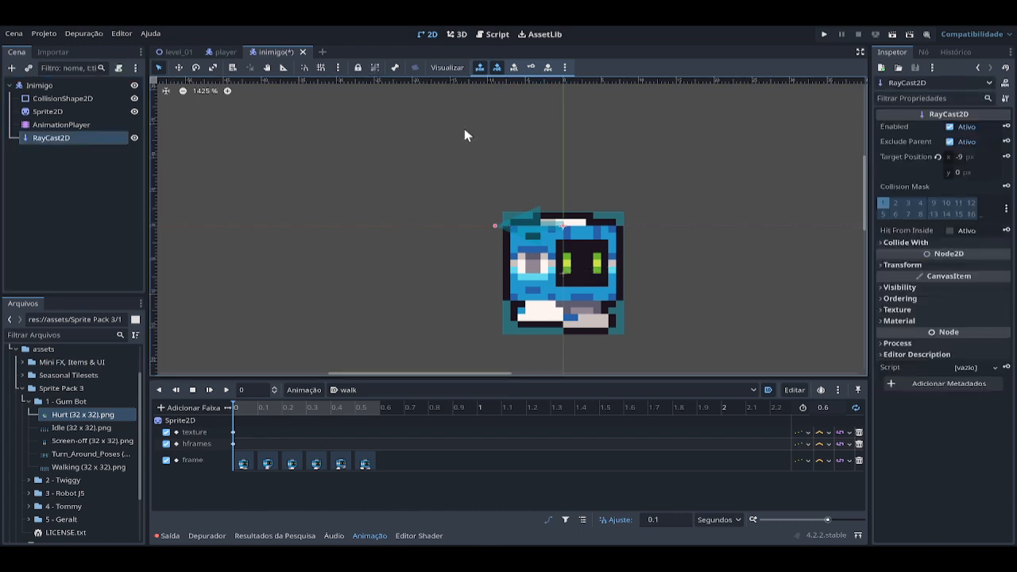
pyautogui.click(950, 230)
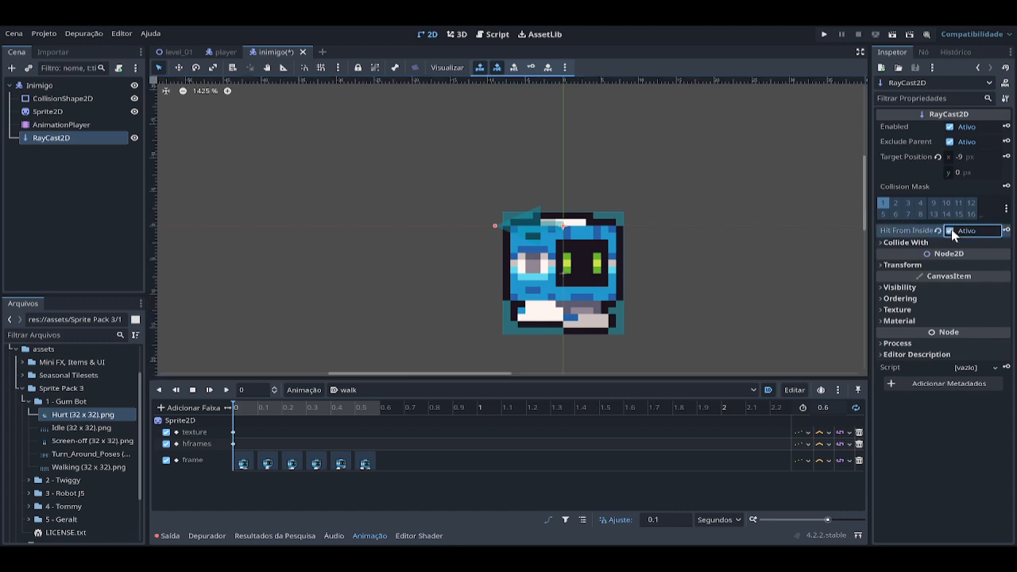
# Enable collision mask layers 2 and 3 on the RayCast2D and move it down to the middle of the Gum Bot's body.
pyautogui.click(895, 203)
pyautogui.click(908, 202)
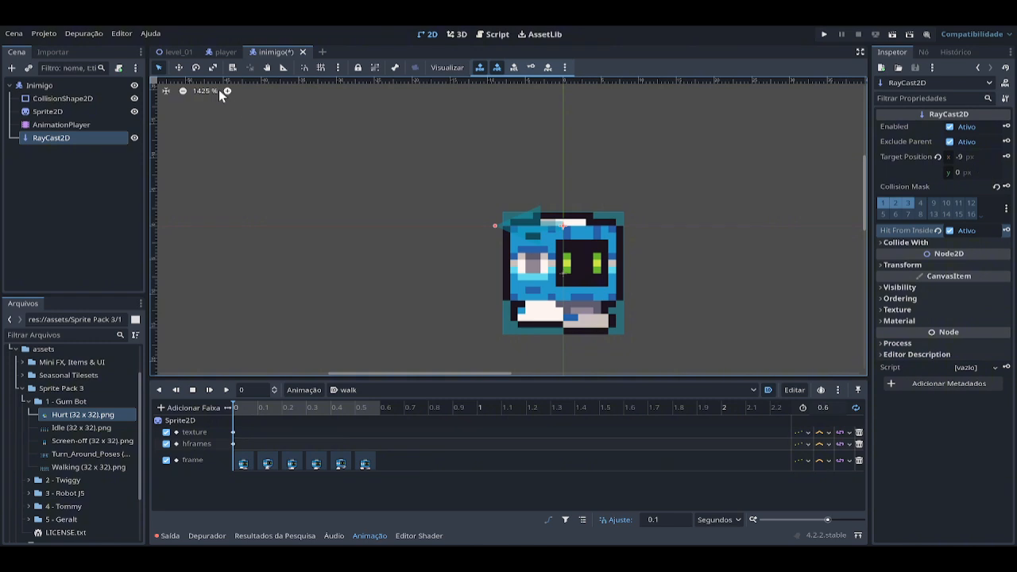
pyautogui.click(178, 69)
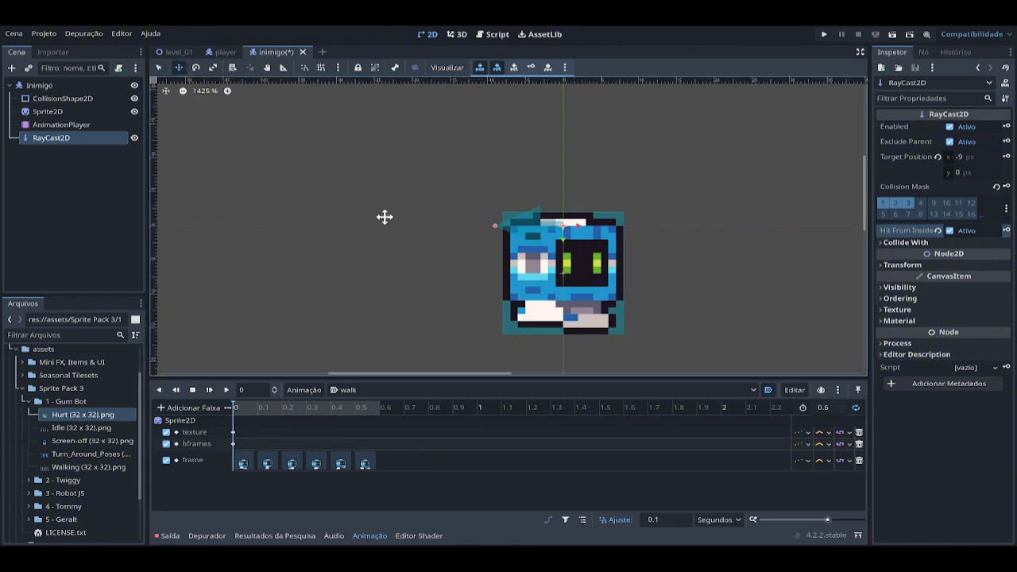
pyautogui.moveTo(563, 227); pyautogui.dragTo(562, 272)
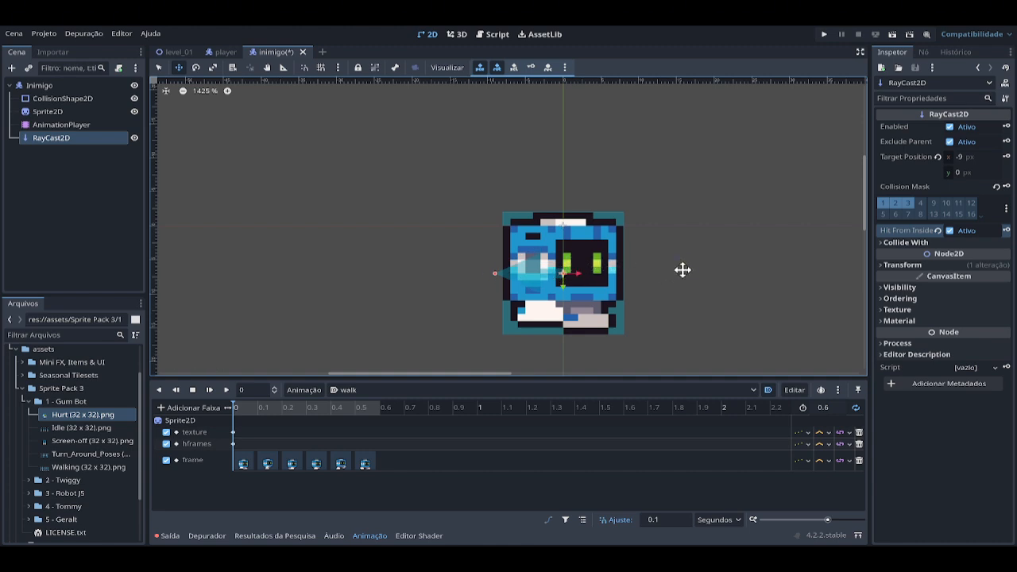
pyautogui.click(159, 69)
# Attach a new GDScript named inimigo.gd, stored in res://scripts and based on the Basic Movement template, to the Inimigo root node.
pyautogui.click(46, 86)
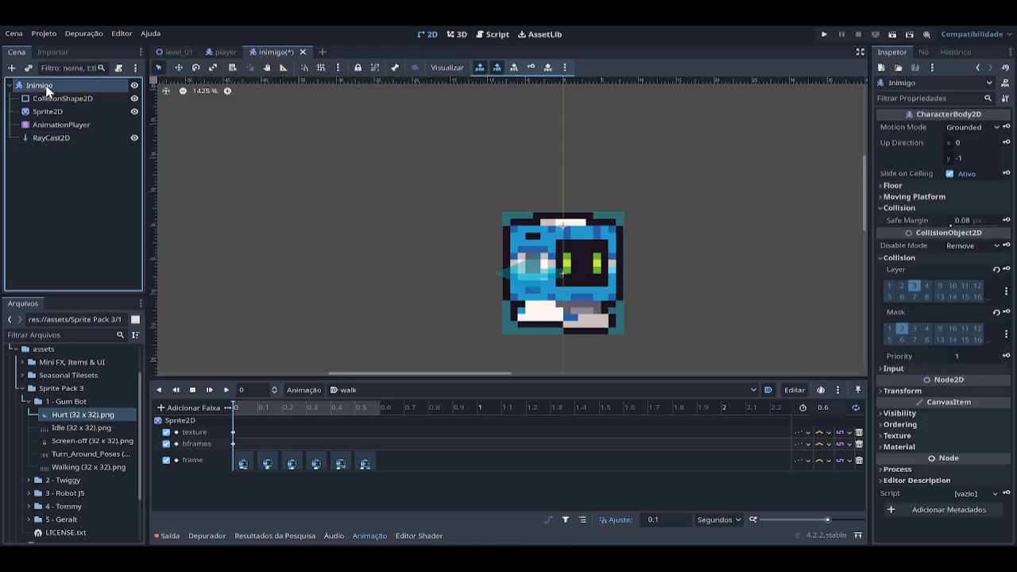
pyautogui.rightClick(47, 89)
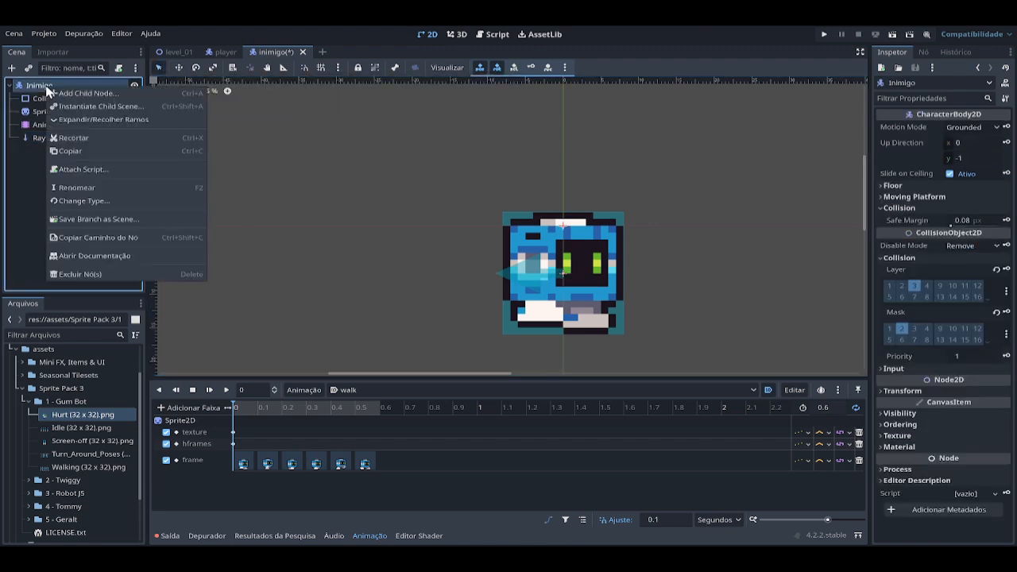
pyautogui.click(85, 168)
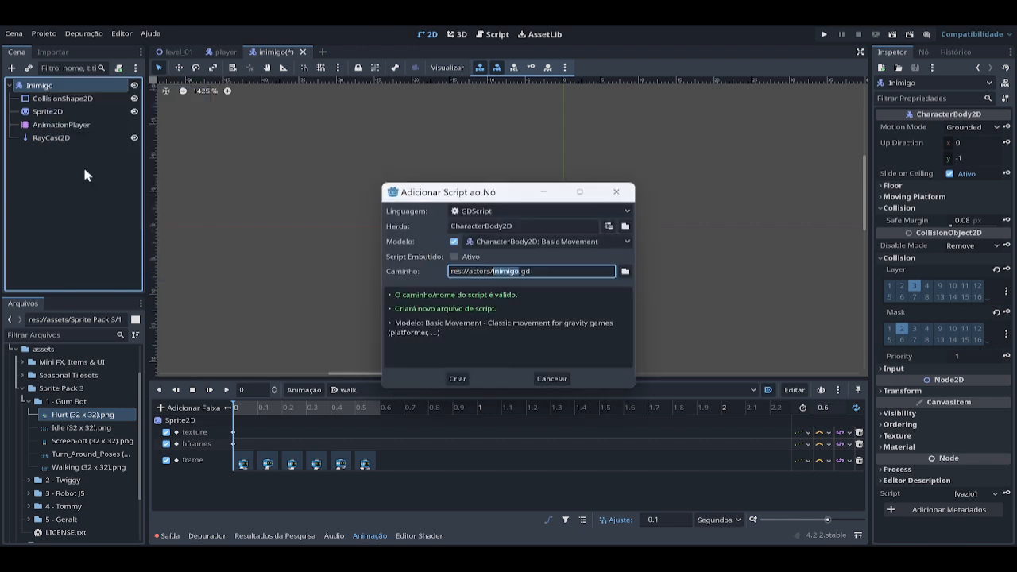
pyautogui.click(625, 271)
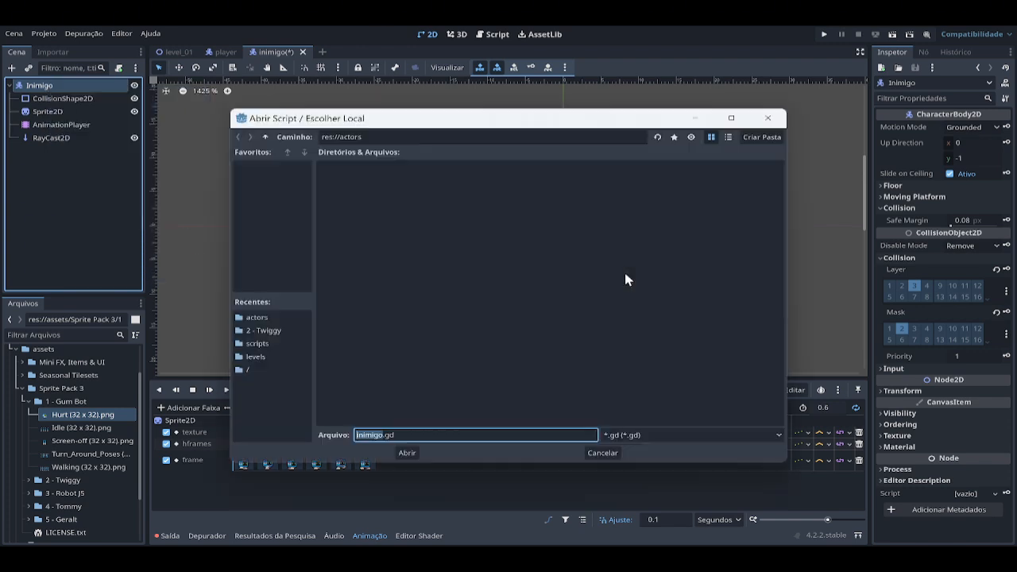
pyautogui.click(265, 136)
pyautogui.doubleClick(568, 173)
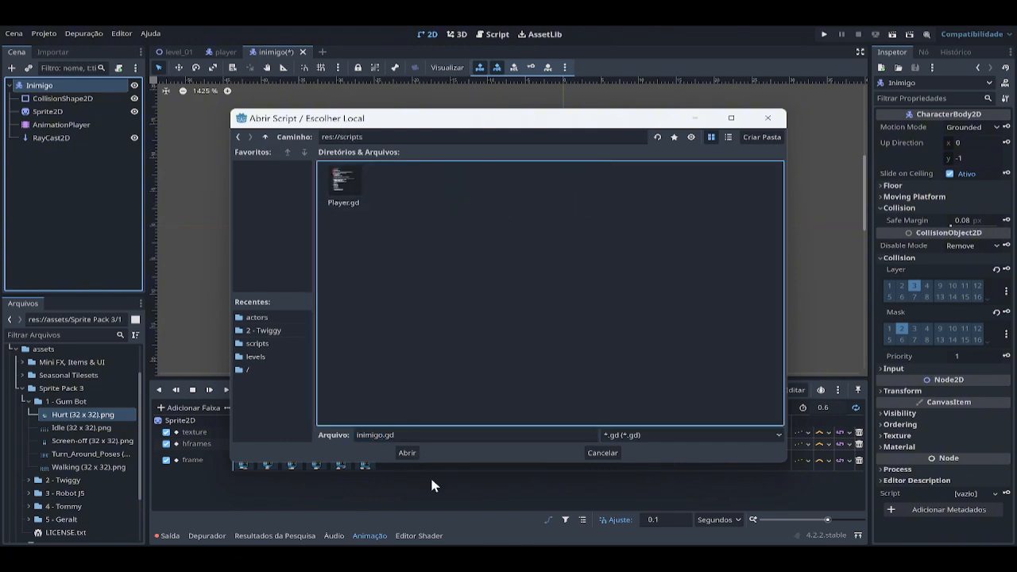
pyautogui.click(409, 453)
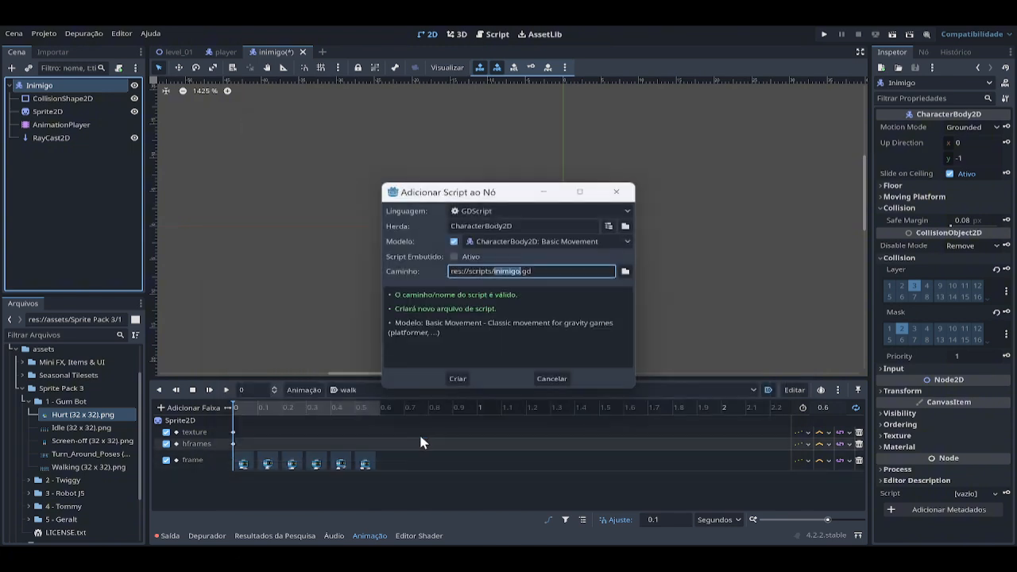
pyautogui.click(457, 378)
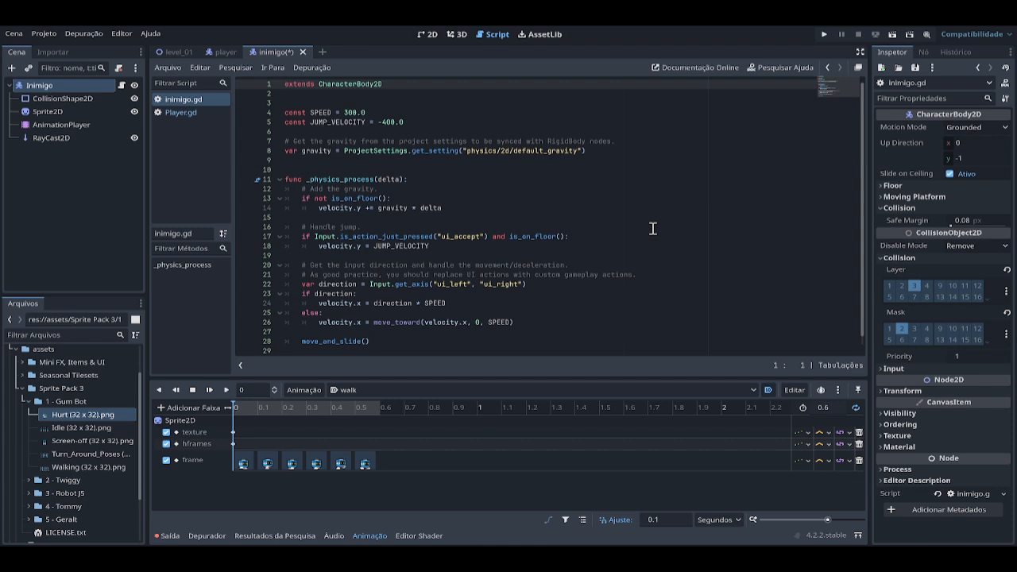
# Delete the jump handling and input direction code from _physics_process, keeping the gravity code and move_and_slide().
pyautogui.scroll(-1, 409, 143)
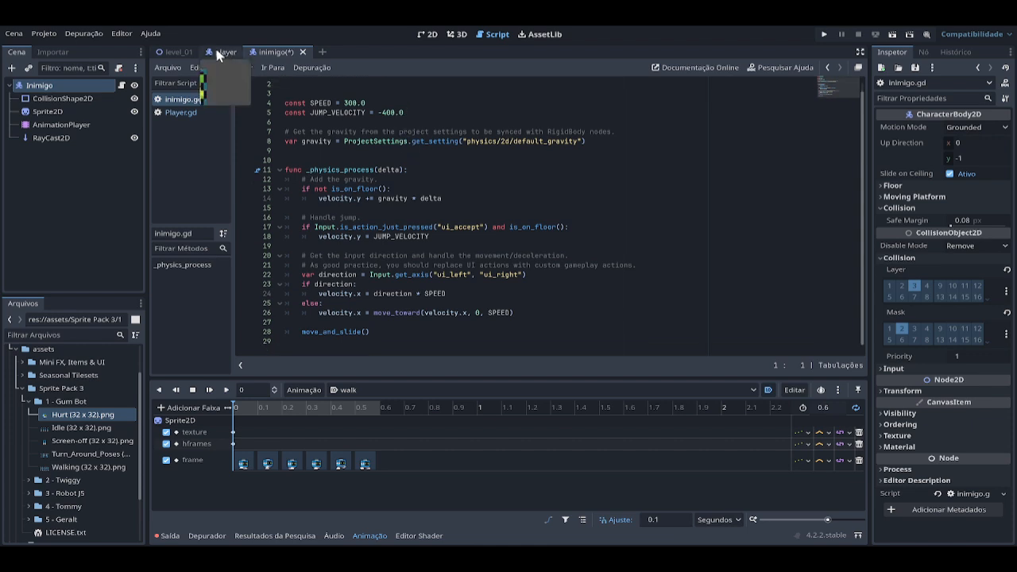
pyautogui.moveTo(302, 218); pyautogui.dragTo(544, 312)
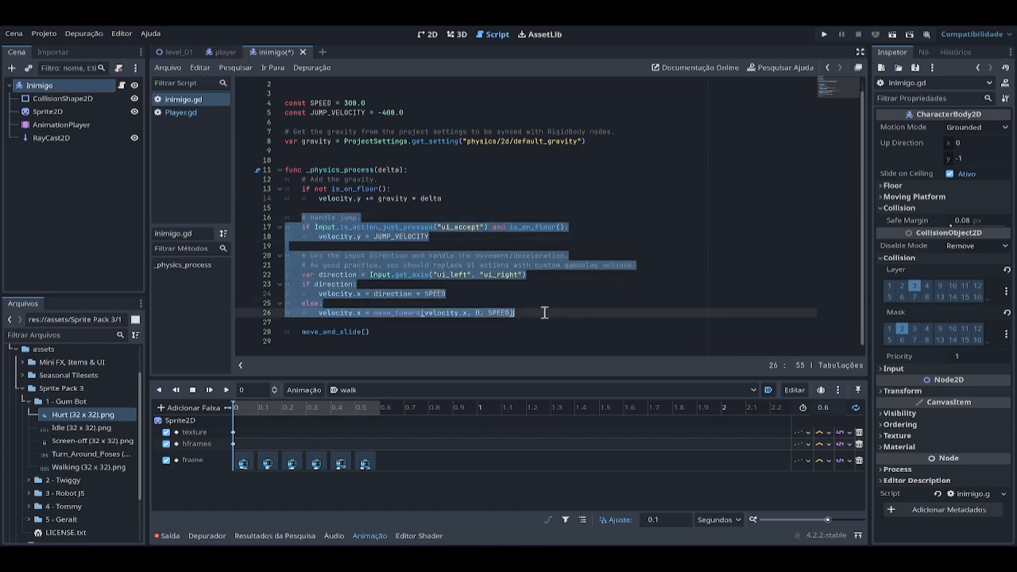
pyautogui.press('BackSpace')
# Set the SPEED constant to 700.0 and remove the JUMP_VELOCITY constant.
pyautogui.click(347, 112)
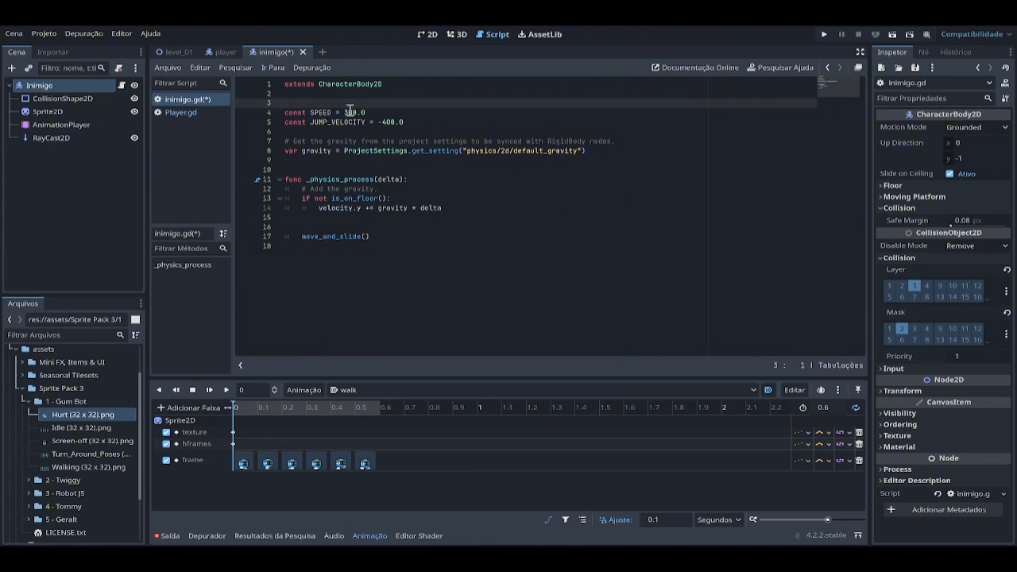
pyautogui.press('BackSpace')
pyautogui.write('7')
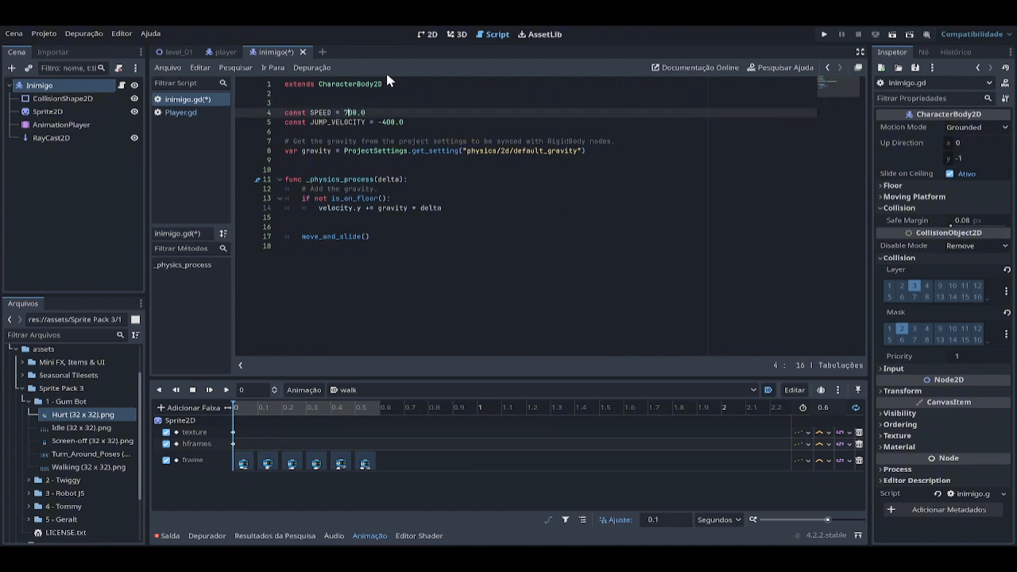
pyautogui.moveTo(411, 122); pyautogui.dragTo(275, 131)
pyautogui.press('BackSpace')
pyautogui.press('BackSpace')
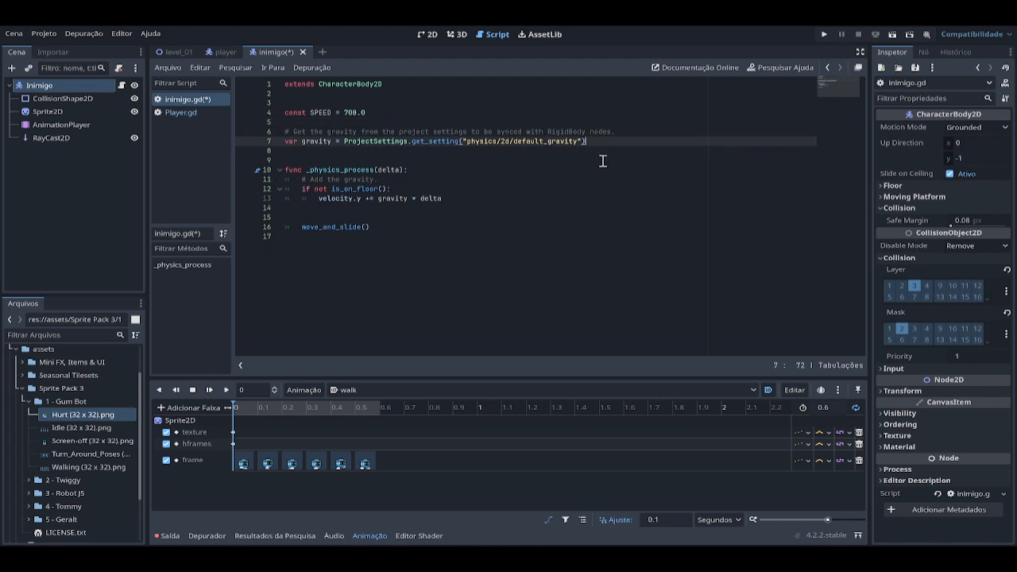
# Declare var direction = -1 below the gravity variable and add a blank line before _physics_process.
pyautogui.press('Return')
pyautogui.write('va')
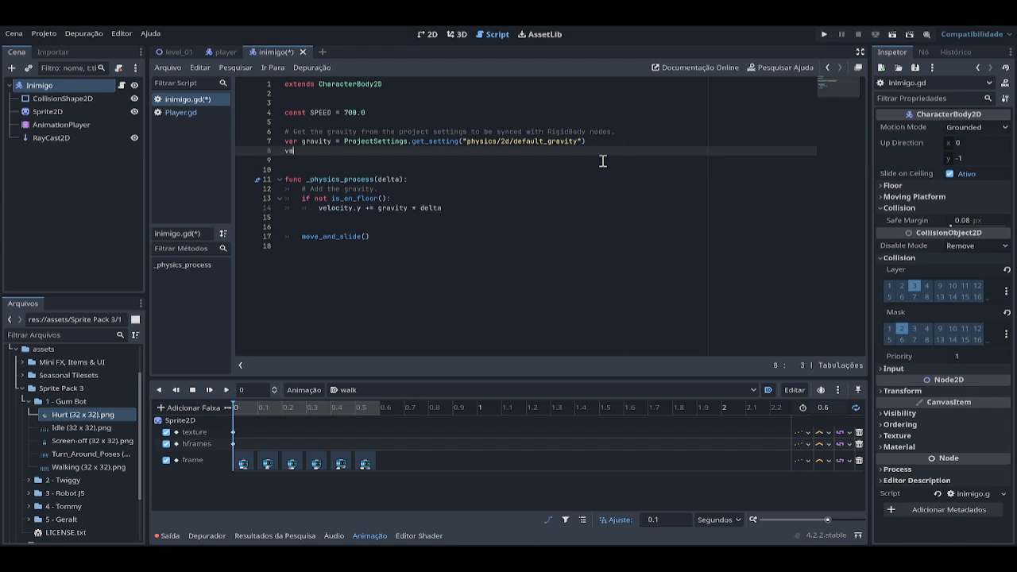
pyautogui.write('r direction = -1')
pyautogui.click(357, 166)
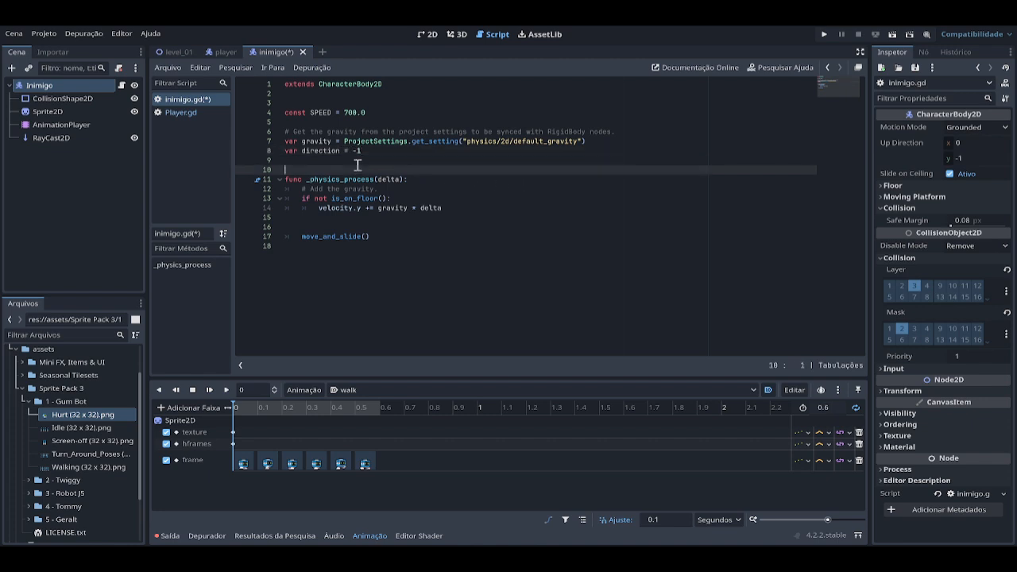
pyautogui.press('Return')
pyautogui.click(357, 165)
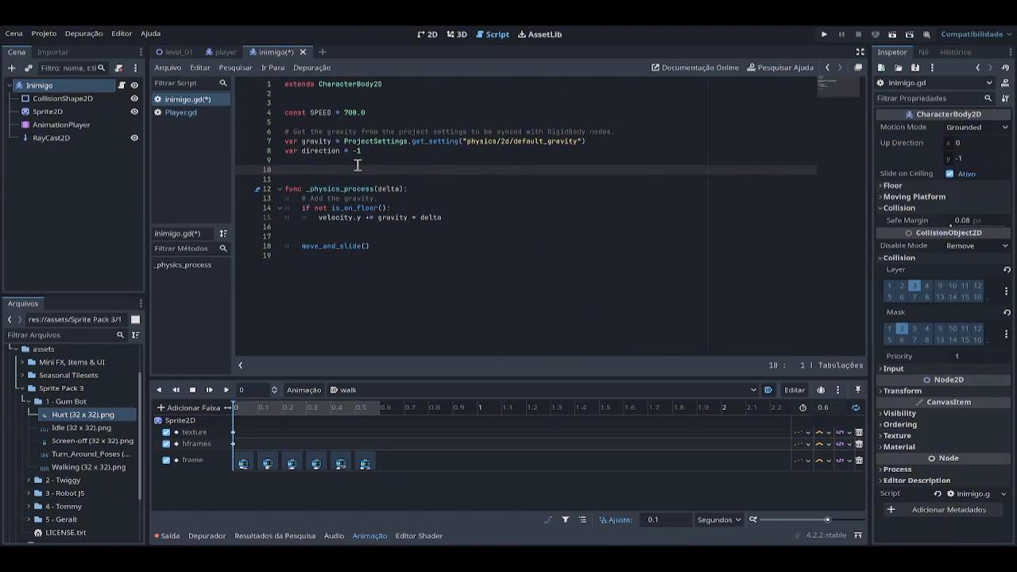
pyautogui.click(49, 112)
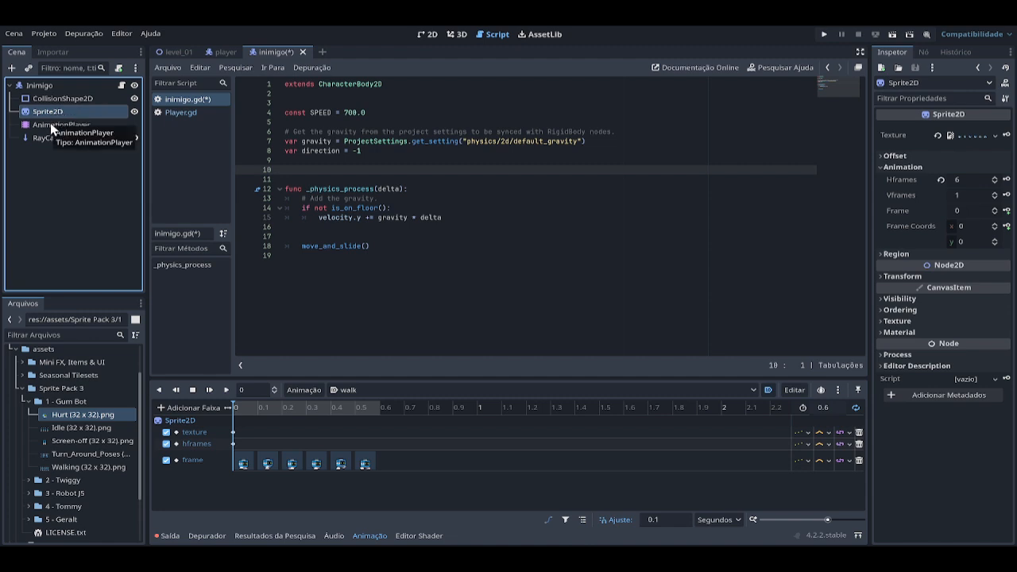
pyautogui.keyDown('ctrl'); pyautogui.click(62, 127); pyautogui.keyUp('ctrl')
pyautogui.keyDown('ctrl'); pyautogui.click(59, 137); pyautogui.keyUp('ctrl')
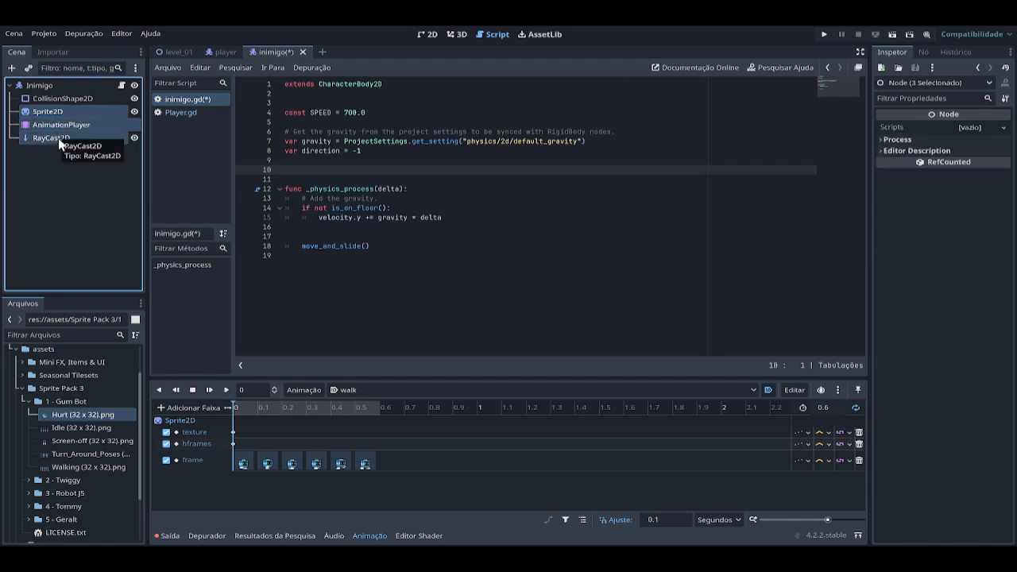
pyautogui.click(52, 115)
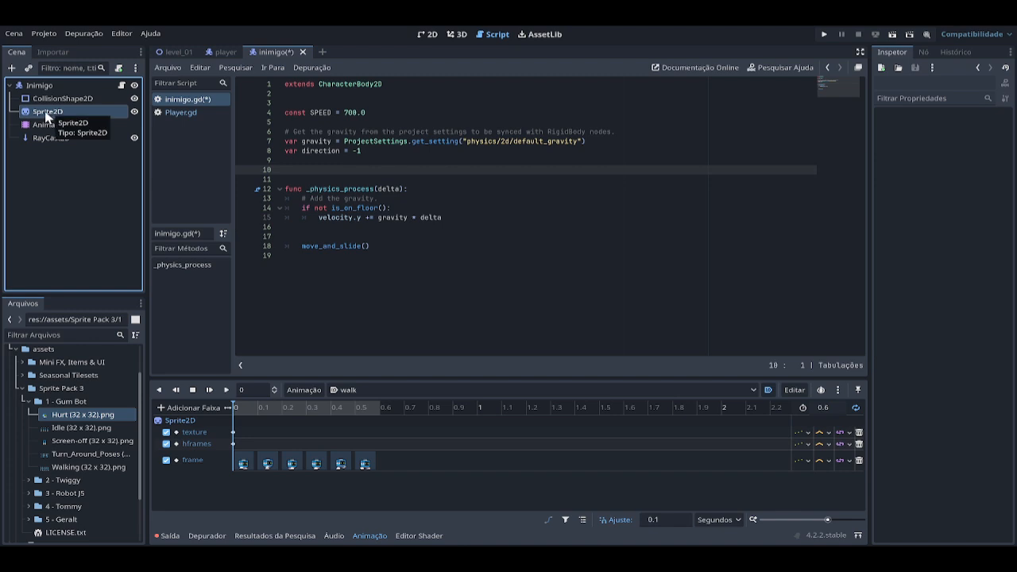
pyautogui.moveTo(54, 118); pyautogui.dragTo(296, 171)
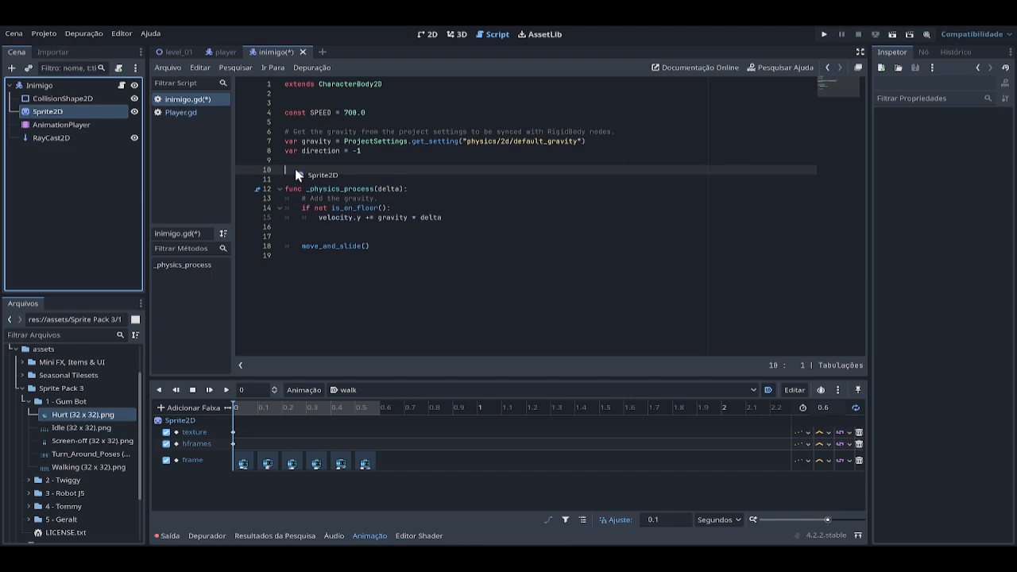
pyautogui.keyDown('ctrl'); pyautogui.moveTo(295, 168); pyautogui.dragTo(294, 169); pyautogui.keyUp('ctrl')
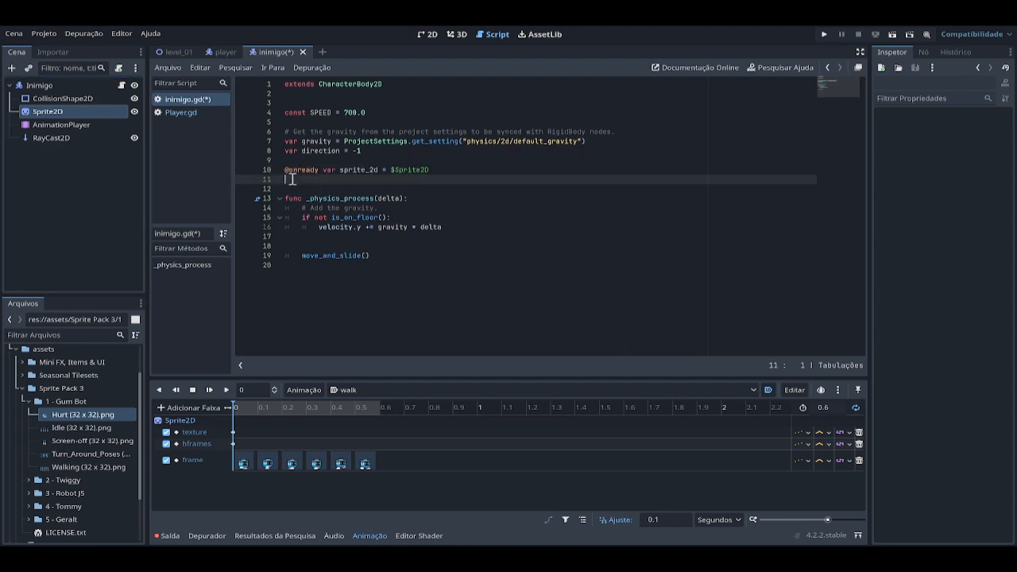
pyautogui.click(443, 170)
pyautogui.click(36, 127)
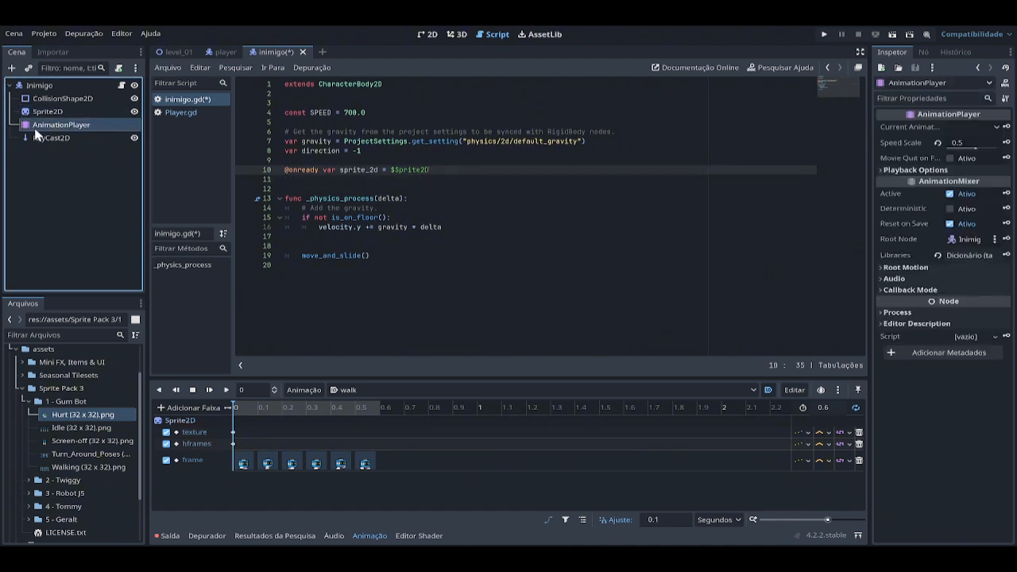
pyautogui.moveTo(39, 128); pyautogui.dragTo(292, 180)
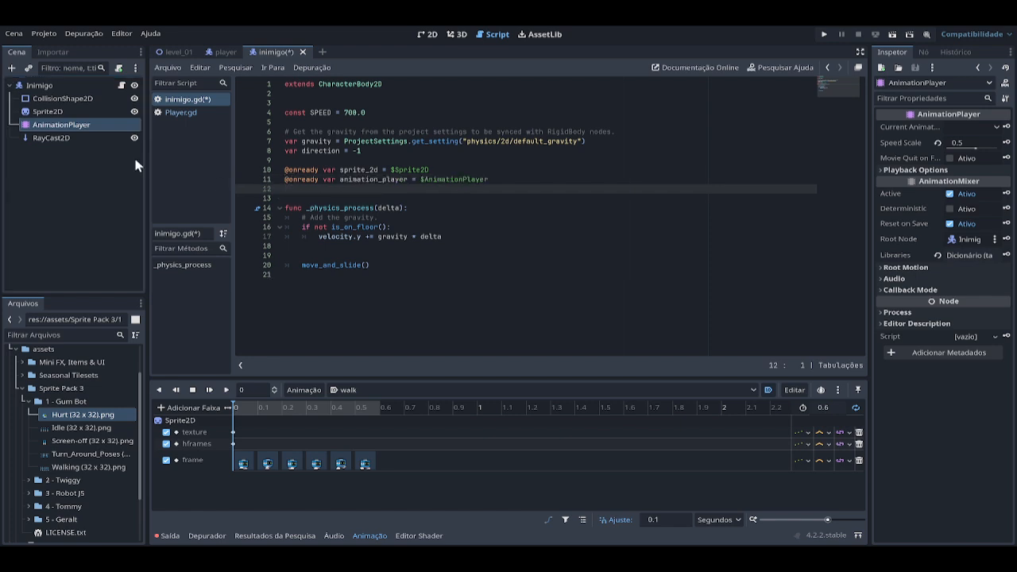
pyautogui.moveTo(43, 139); pyautogui.dragTo(291, 192)
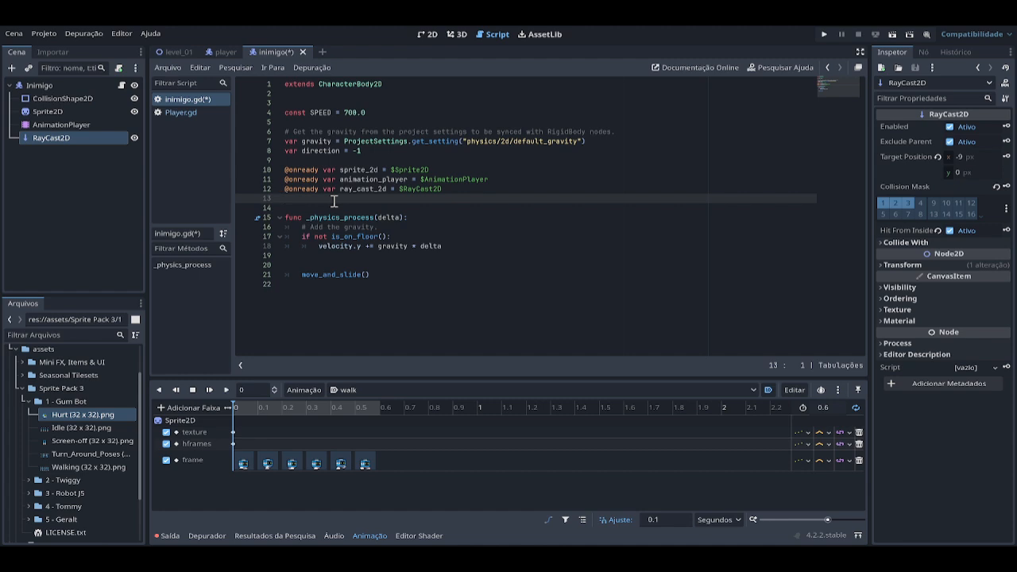
pyautogui.press('BackSpace')
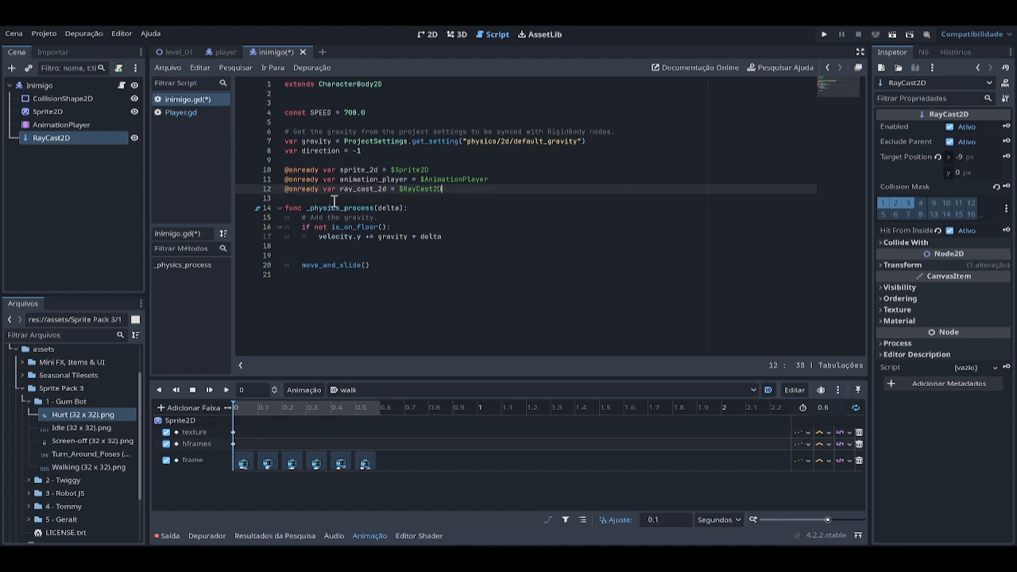
# Add the condition if ray_cast_2d.is_colliding(): below the gravity code in _physics_process.
pyautogui.click(453, 239)
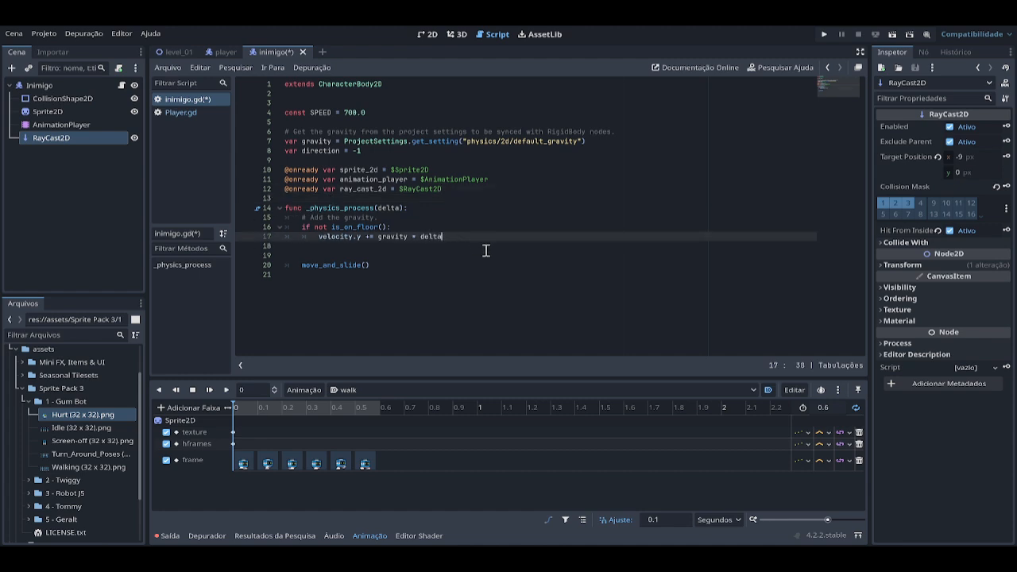
pyautogui.press('Return')
pyautogui.press('Return')
pyautogui.press('BackSpace')
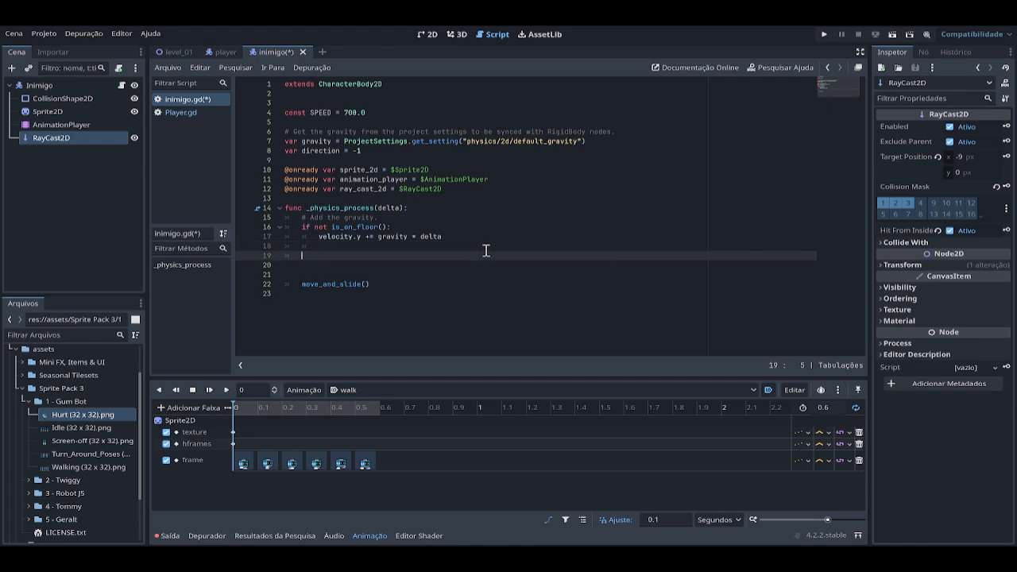
pyautogui.write('if ')
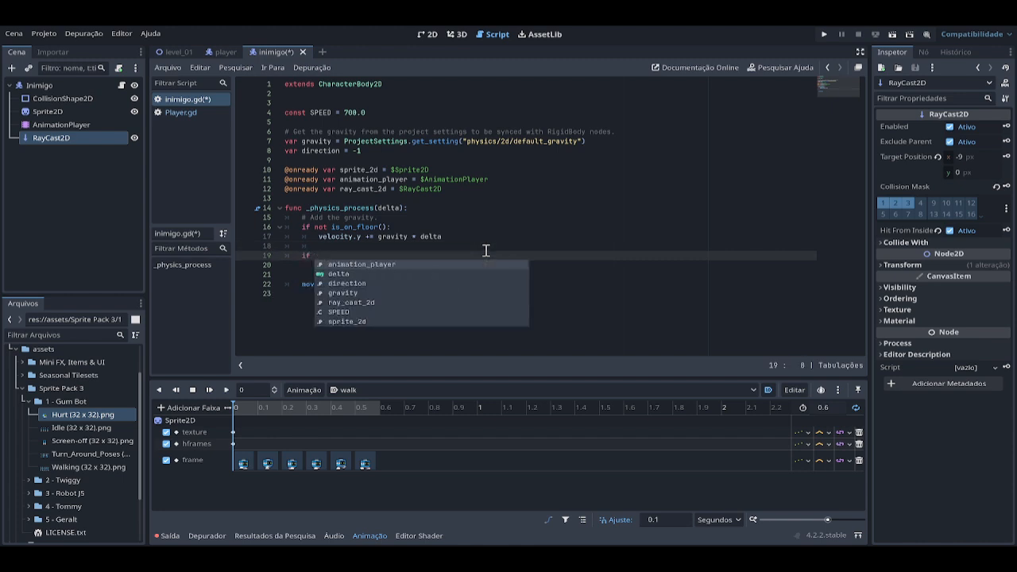
pyautogui.write('ray')
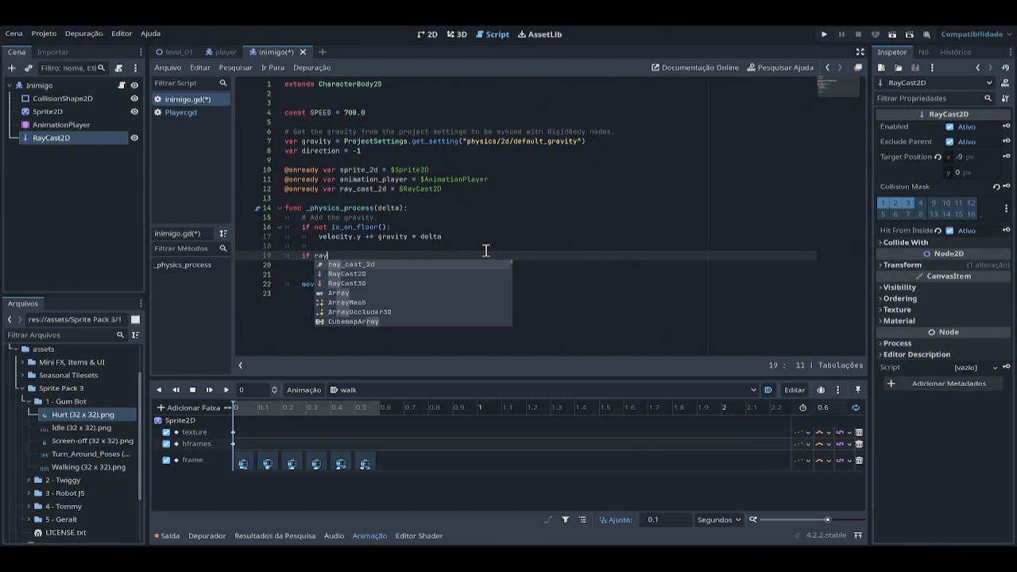
pyautogui.press('Return')
pyautogui.write('.is')
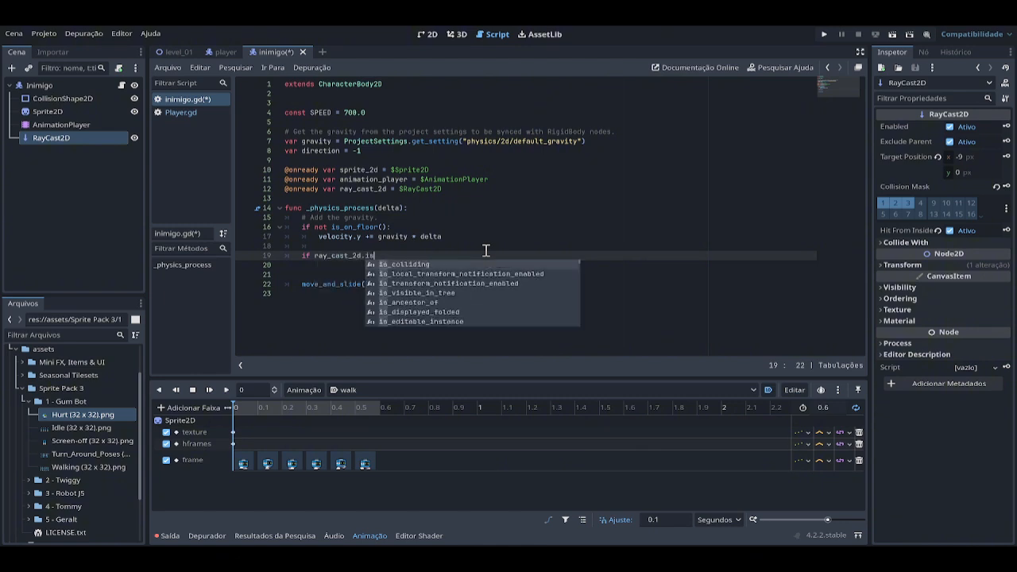
pyautogui.press('Return')
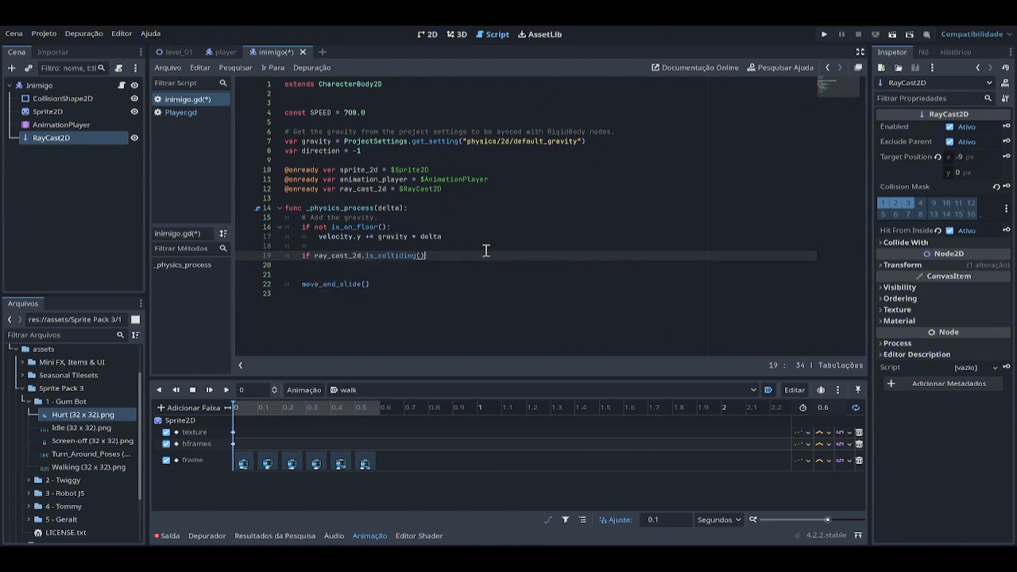
pyautogui.write(':')
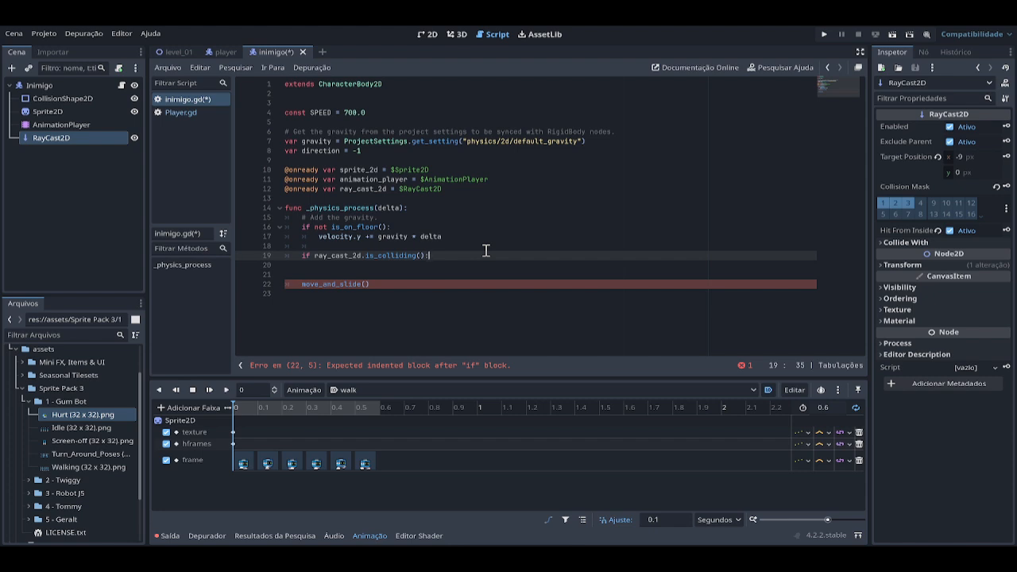
# Add direction *= -1 inside the ray_cast_2d.is_colliding() condition.
pyautogui.press('Return')
pyautogui.write('direction')
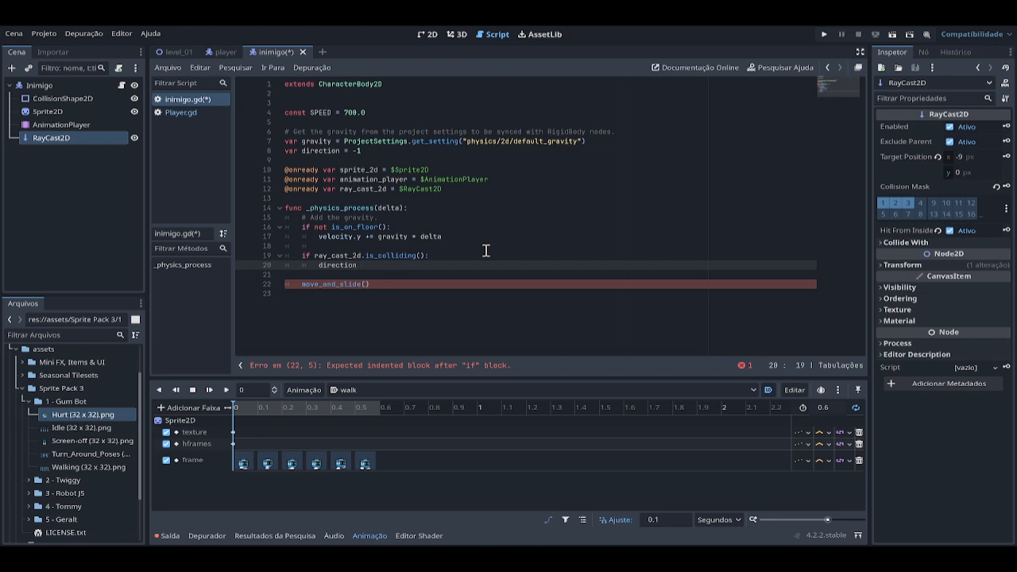
pyautogui.write(' *=')
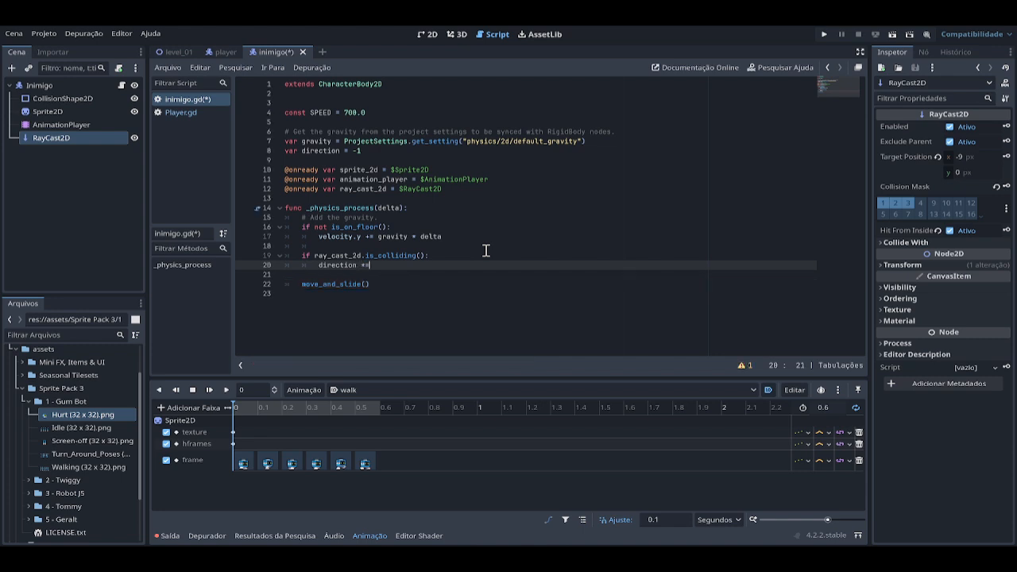
pyautogui.write(' -1')
pyautogui.press('Return')
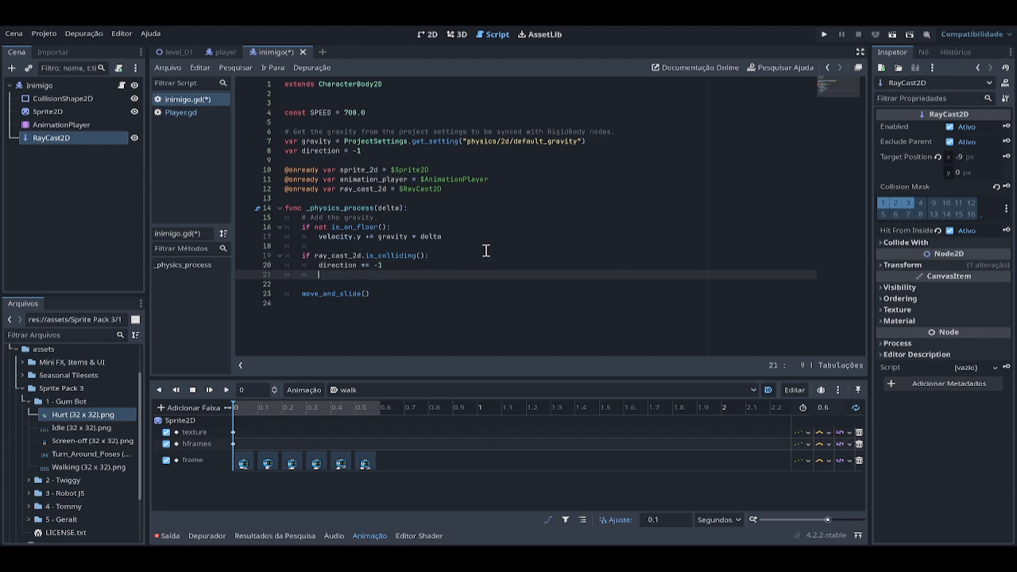
# Add ray_cast_2d.scale.x *= -1 below the direction inversion in the collision block to flip the ray cast.
pyautogui.click(427, 35)
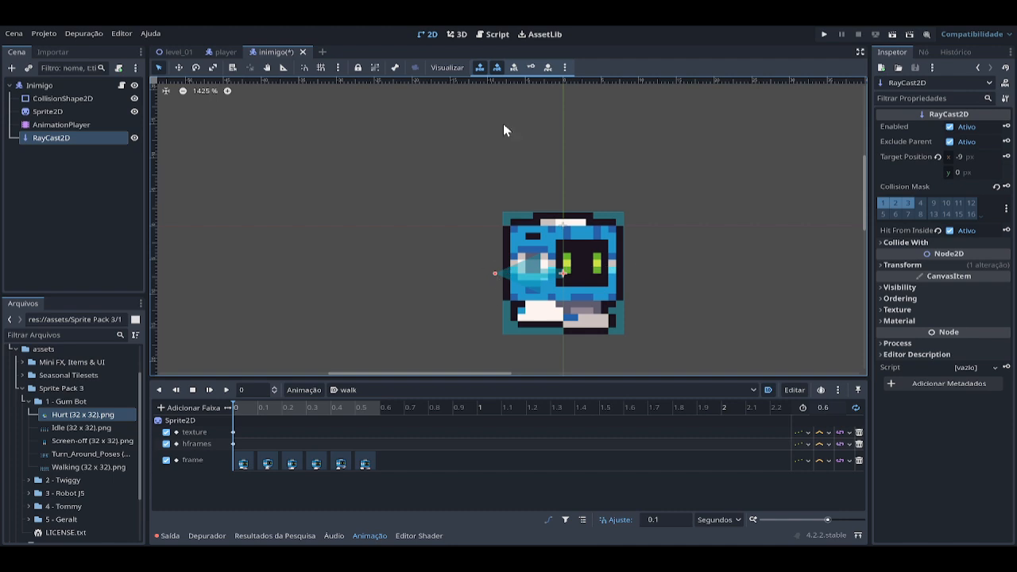
pyautogui.click(491, 35)
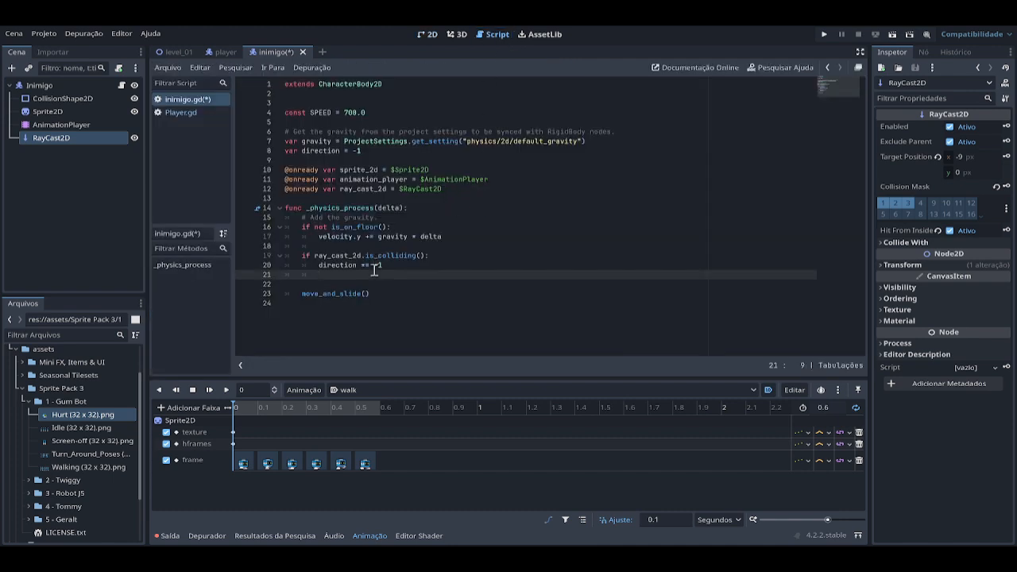
pyautogui.write('ray')
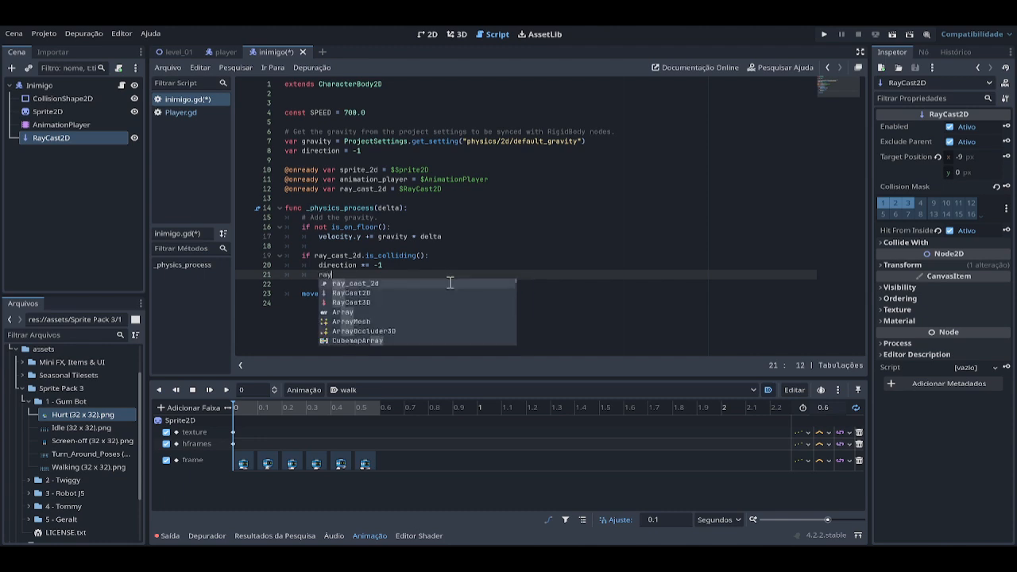
pyautogui.press('Return')
pyautogui.write('.sca')
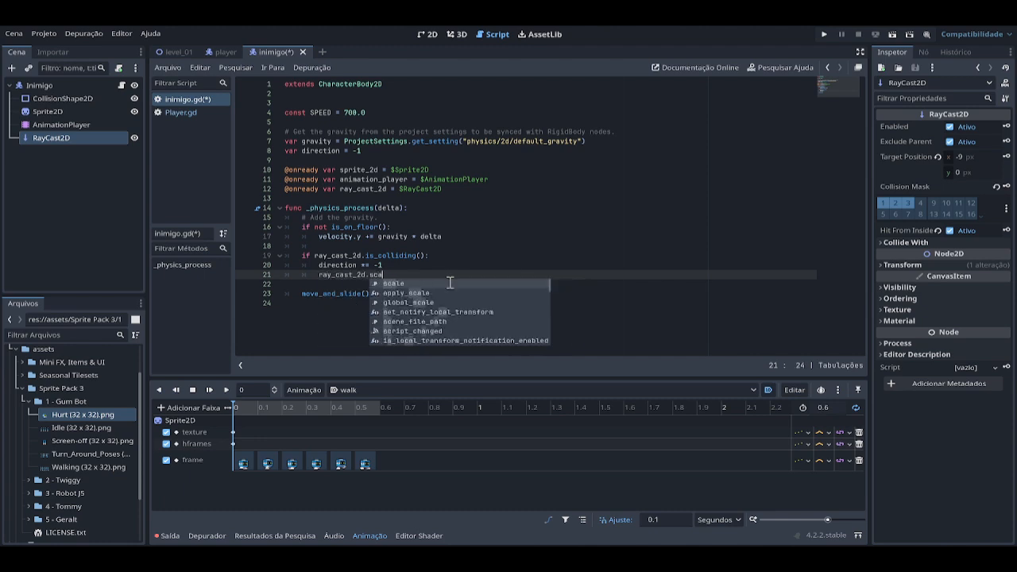
pyautogui.press('Return')
pyautogui.write('.x')
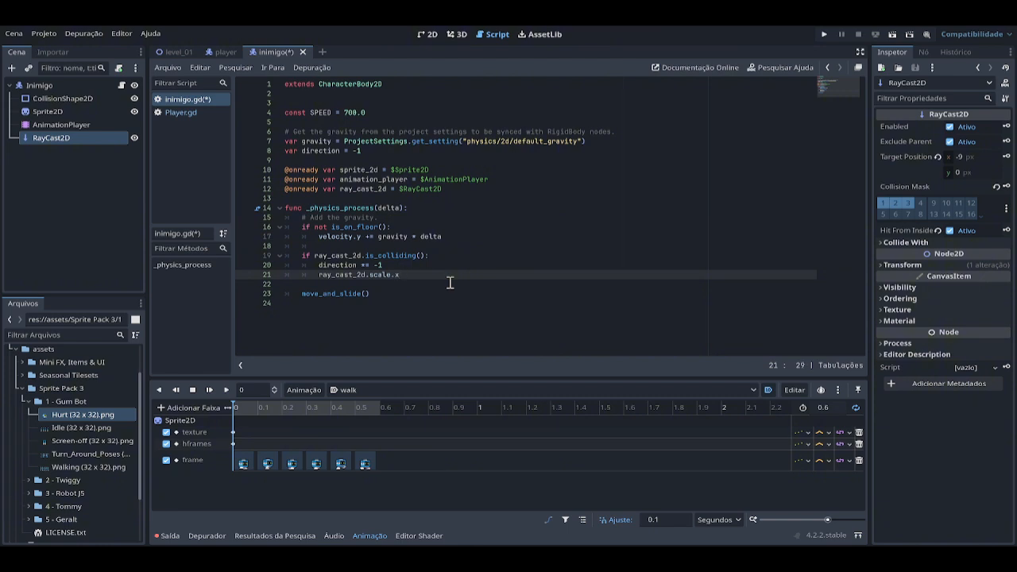
pyautogui.write(' *= ')
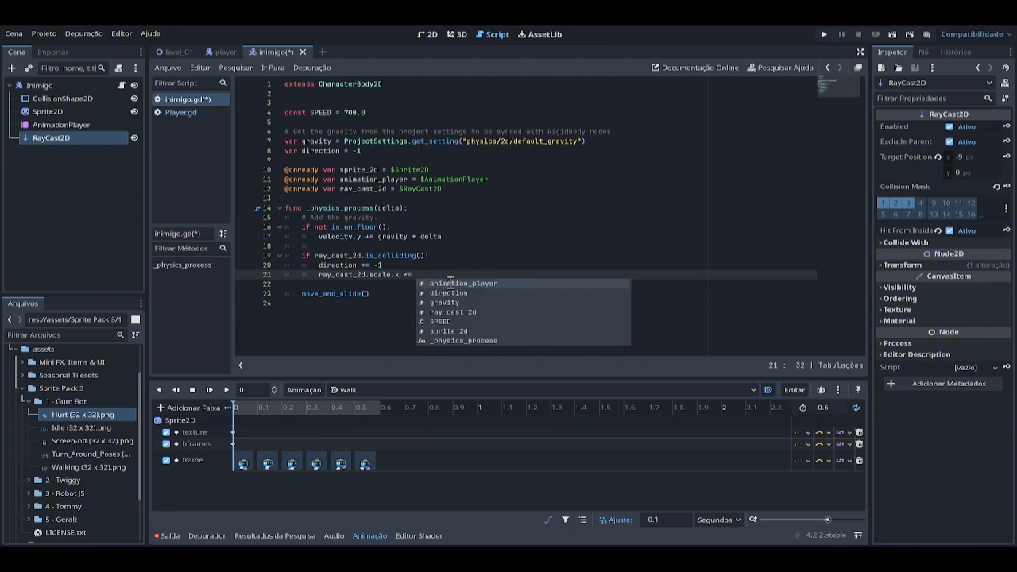
pyautogui.write('-1')
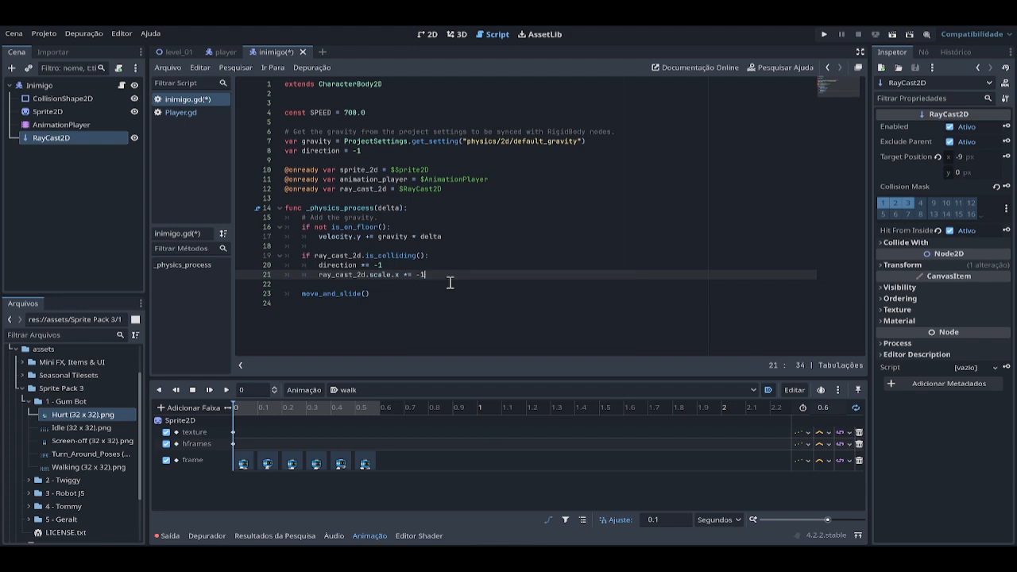
# Add the condition if direction == 1: after the collision block, separated by a blank line and at the same indentation level.
pyautogui.press('Return')
pyautogui.press('Return')
pyautogui.press('BackSpace')
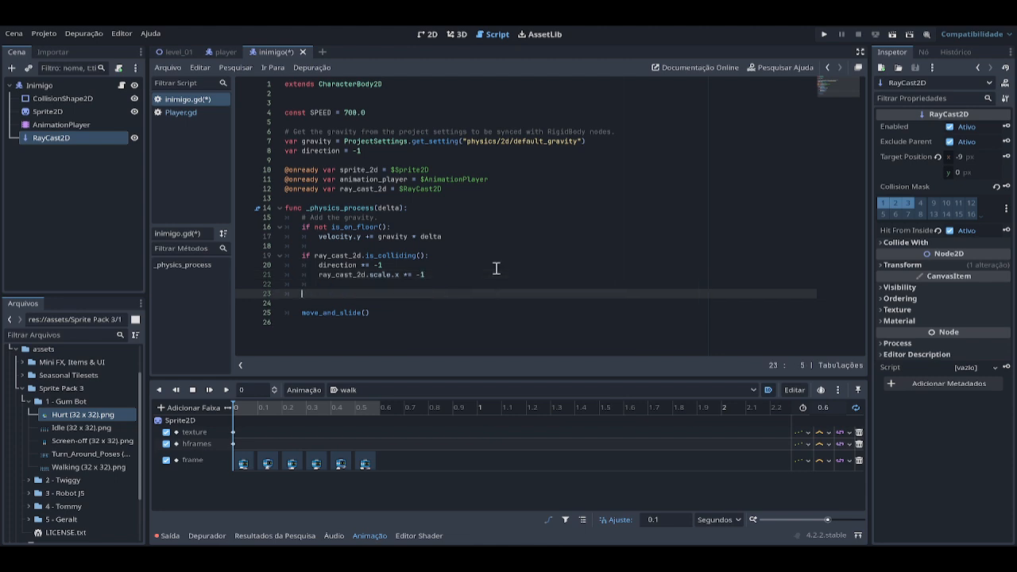
pyautogui.write('if dire')
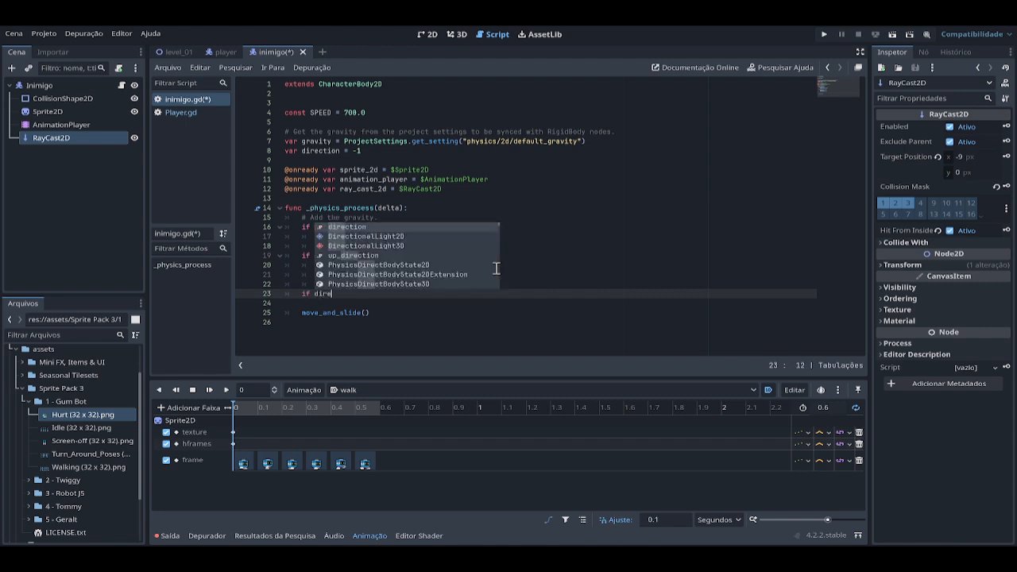
pyautogui.press('Return')
pyautogui.write('== ')
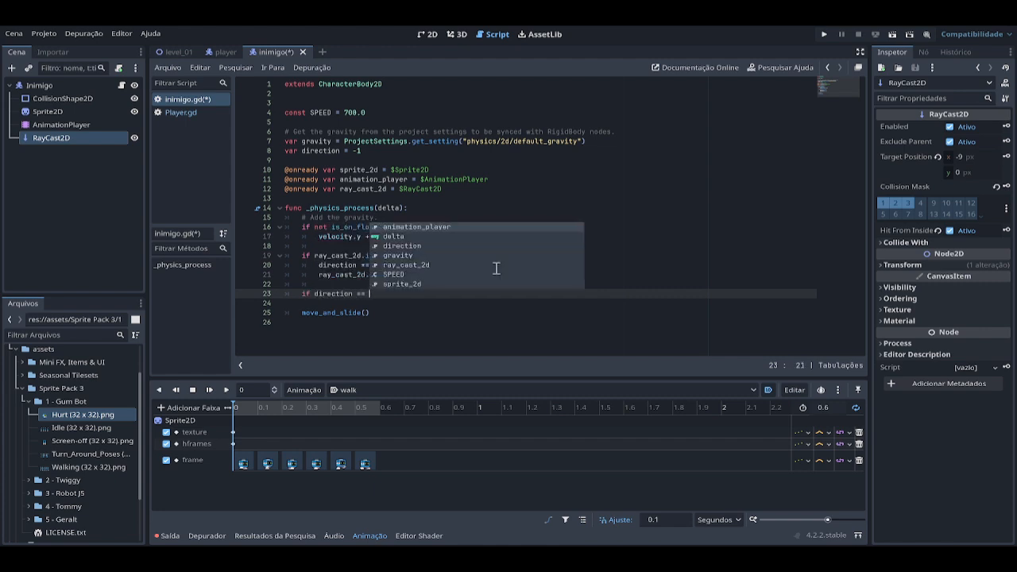
pyautogui.write('1:')
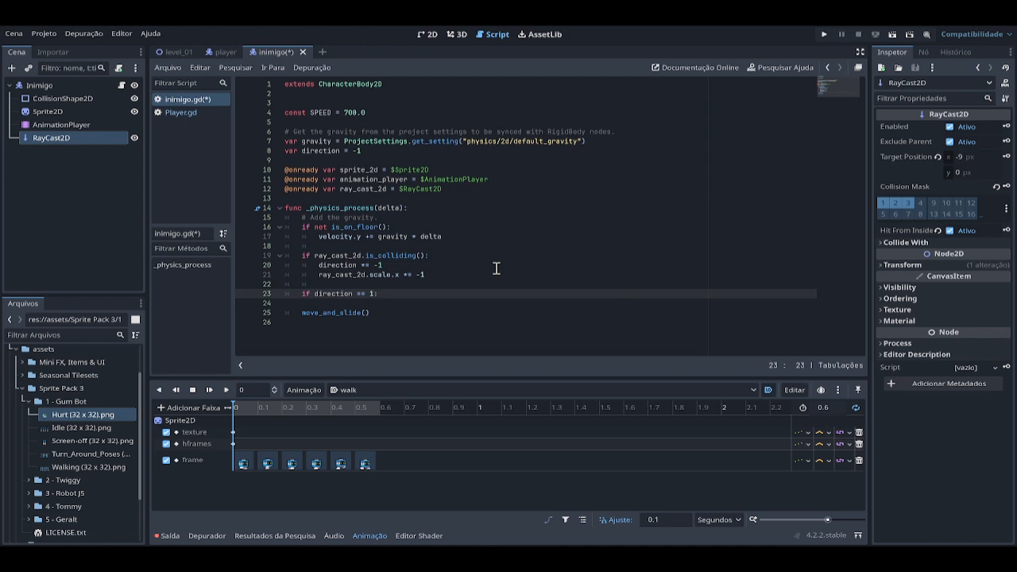
pyautogui.press('Return')
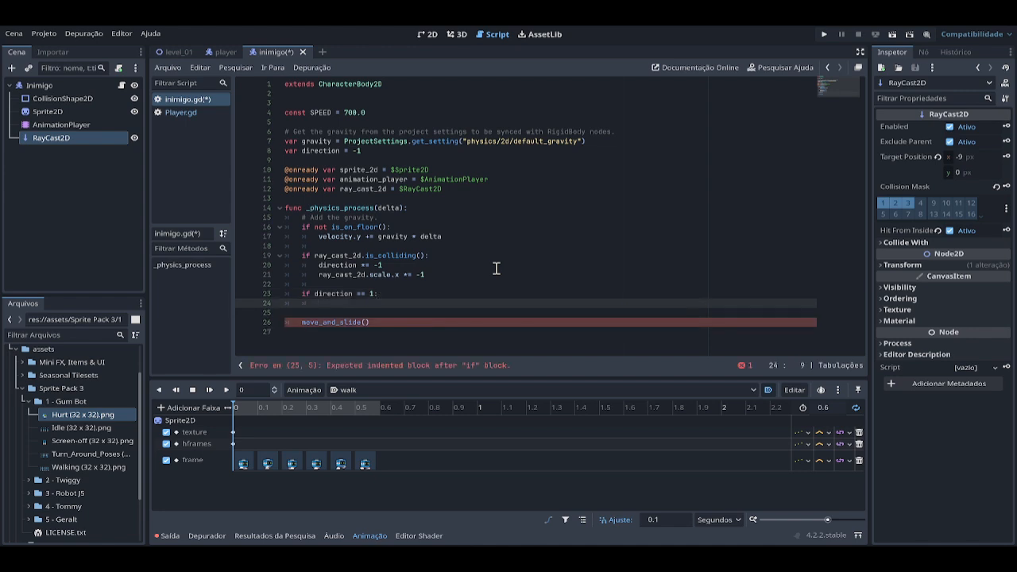
# Set sprite_2d.flip_h = false inside the direction == 1 condition.
pyautogui.write('spir')
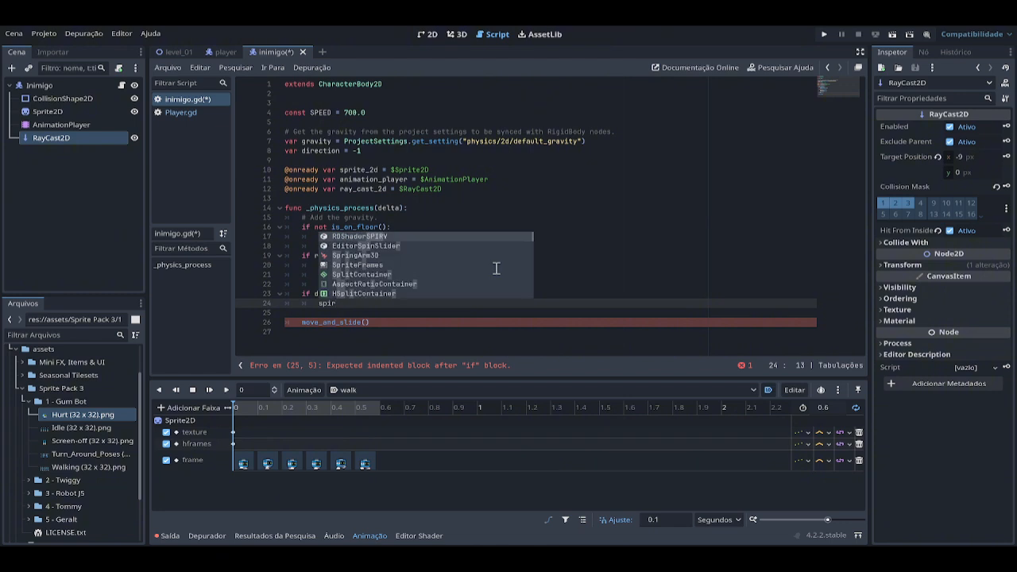
pyautogui.write('ite')
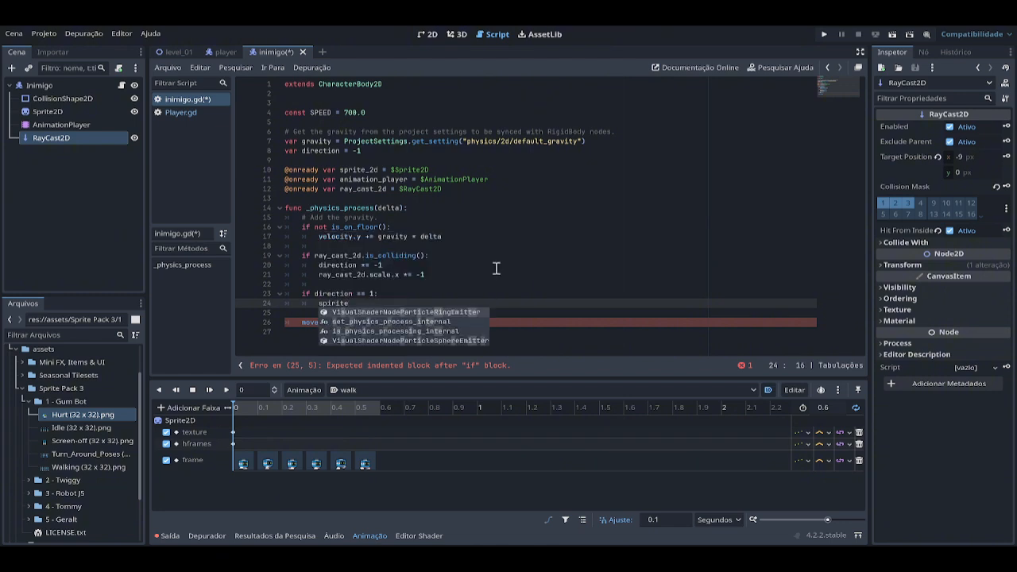
pyautogui.press('BackSpace')
pyautogui.press('BackSpace')
pyautogui.press('BackSpace')
pyautogui.press('BackSpace')
pyautogui.press('BackSpace')
pyautogui.write('rite')
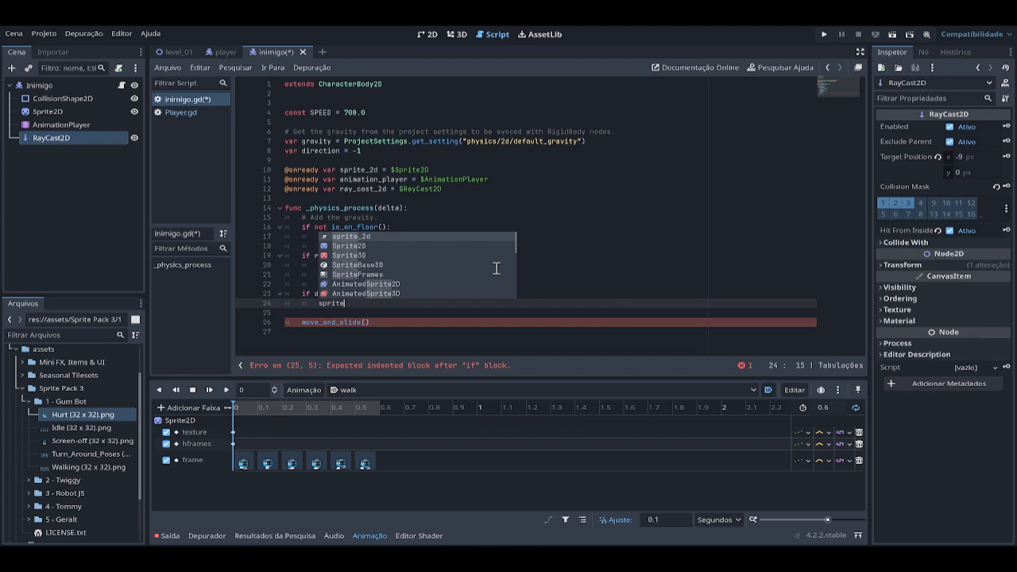
pyautogui.press('Return')
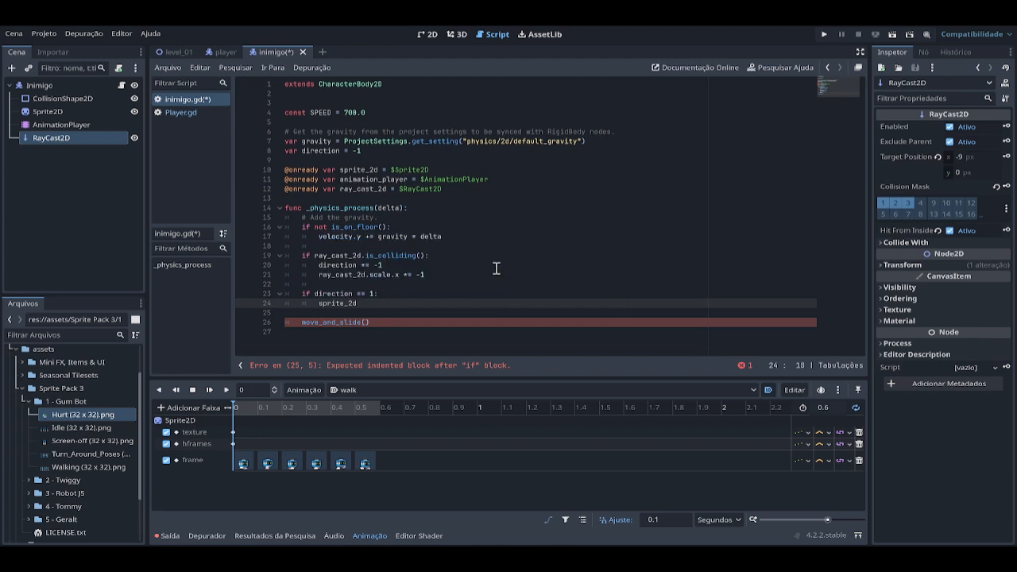
pyautogui.write('.fli')
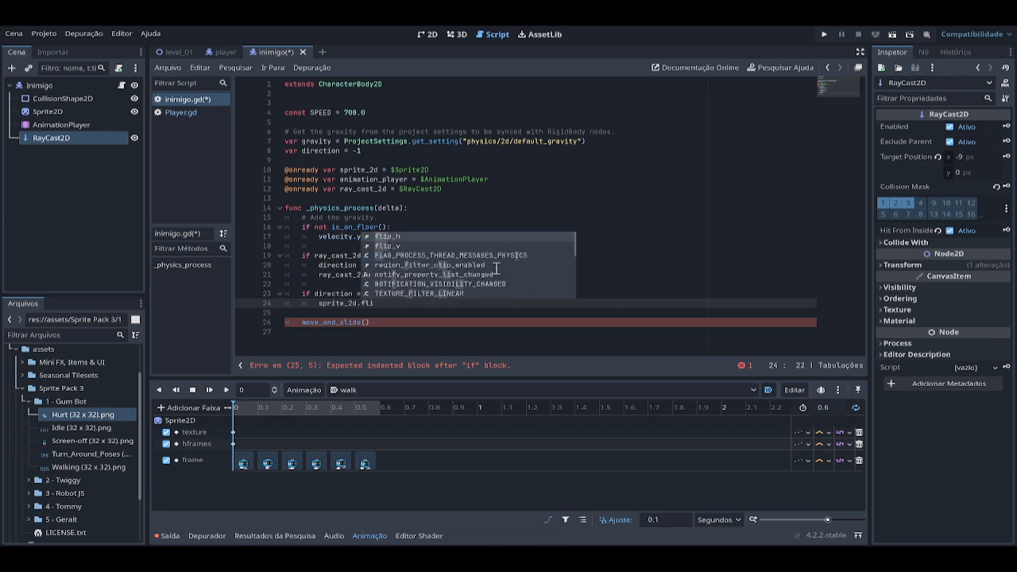
pyautogui.press('Return')
pyautogui.write('= false')
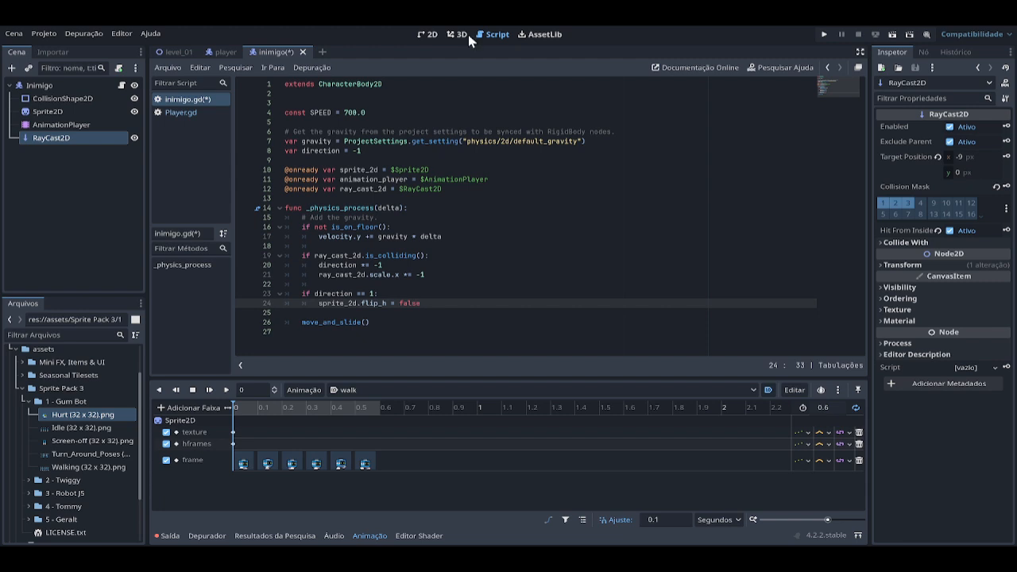
# Check the enemy sprite's facing in the 2D view and add an else: branch to the direction == 1 condition.
pyautogui.click(429, 35)
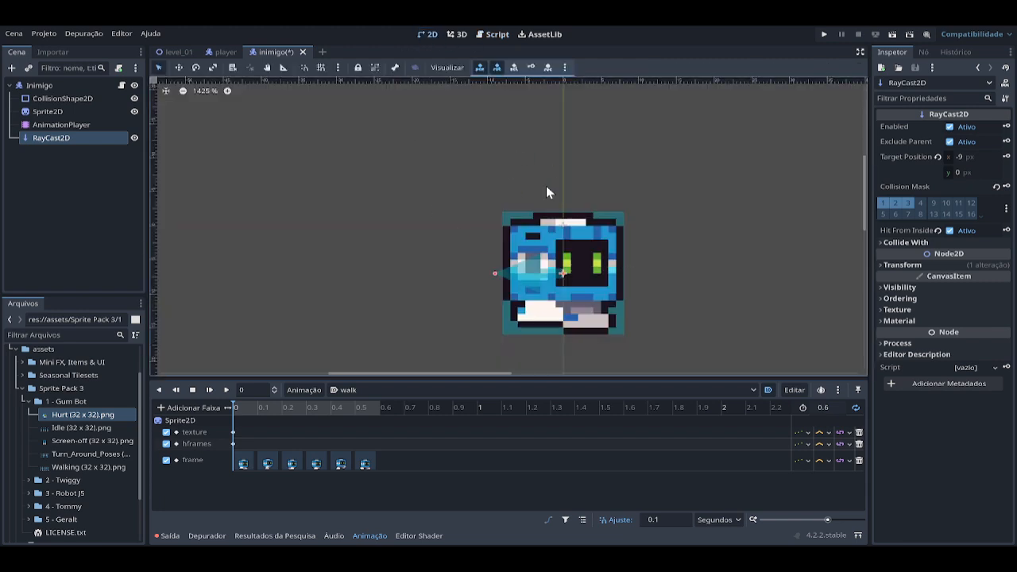
pyautogui.moveTo(541, 189); pyautogui.dragTo(497, 148, button='middle')
pyautogui.scroll(-5, 497, 148)
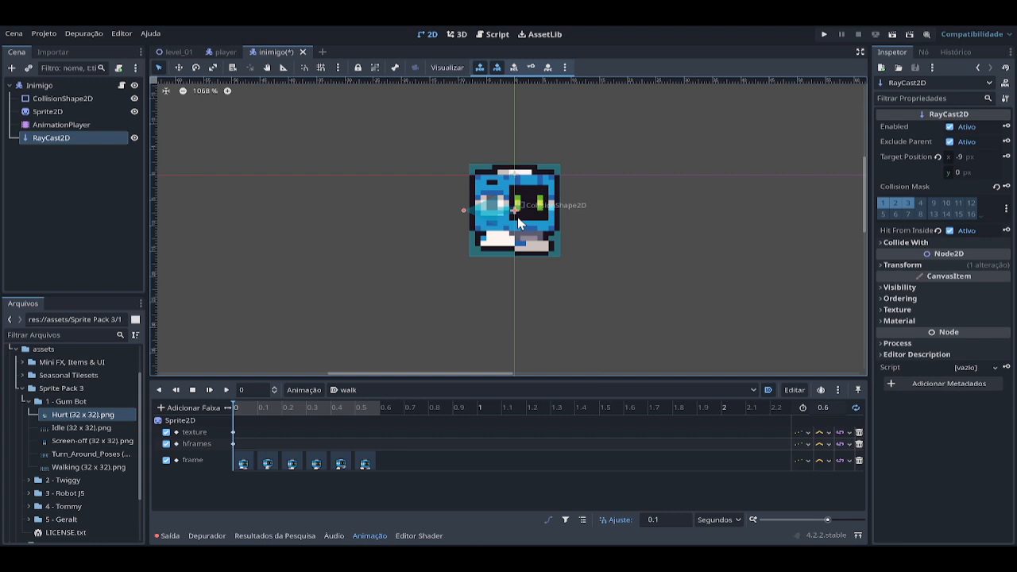
pyautogui.click(492, 35)
pyautogui.press('Up')
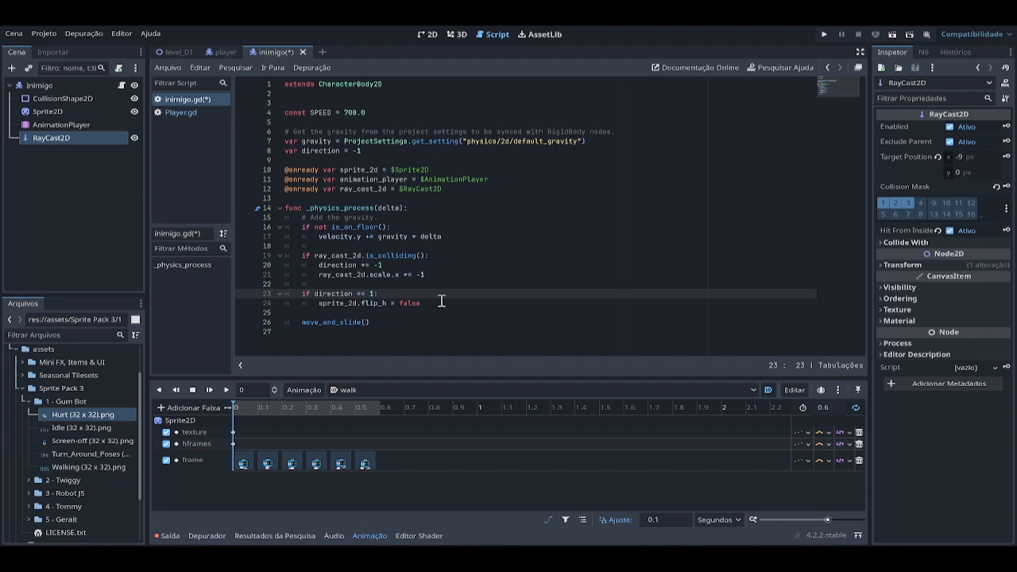
pyautogui.press('Return')
pyautogui.hotkey('ctrl', 'z')
pyautogui.click(434, 303)
pyautogui.press('Return')
pyautogui.press('BackSpace')
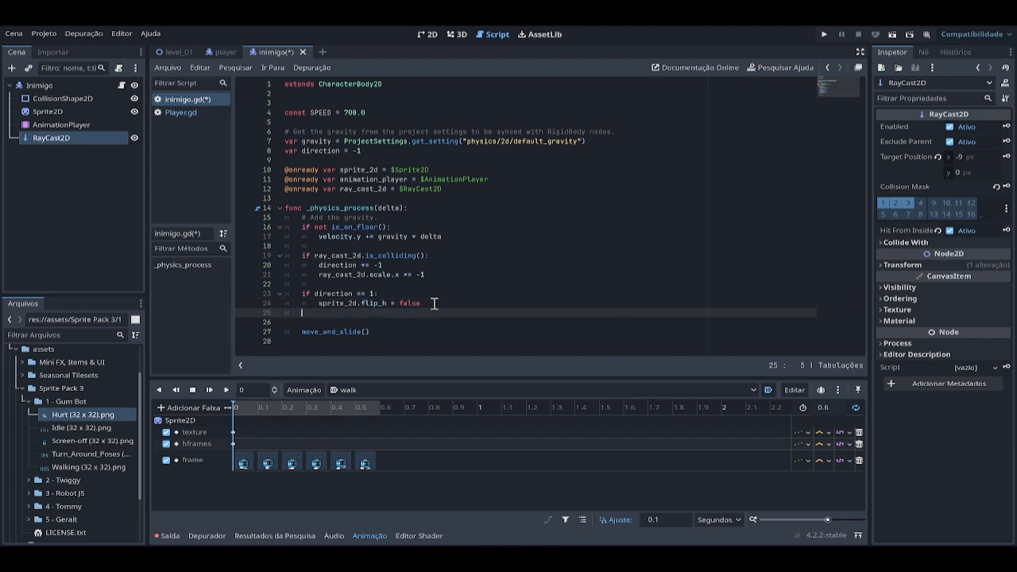
pyautogui.write('else:')
pyautogui.press('Return')
# Set sprite_2d.flip_h = true inside the else branch.
pyautogui.write('spre')
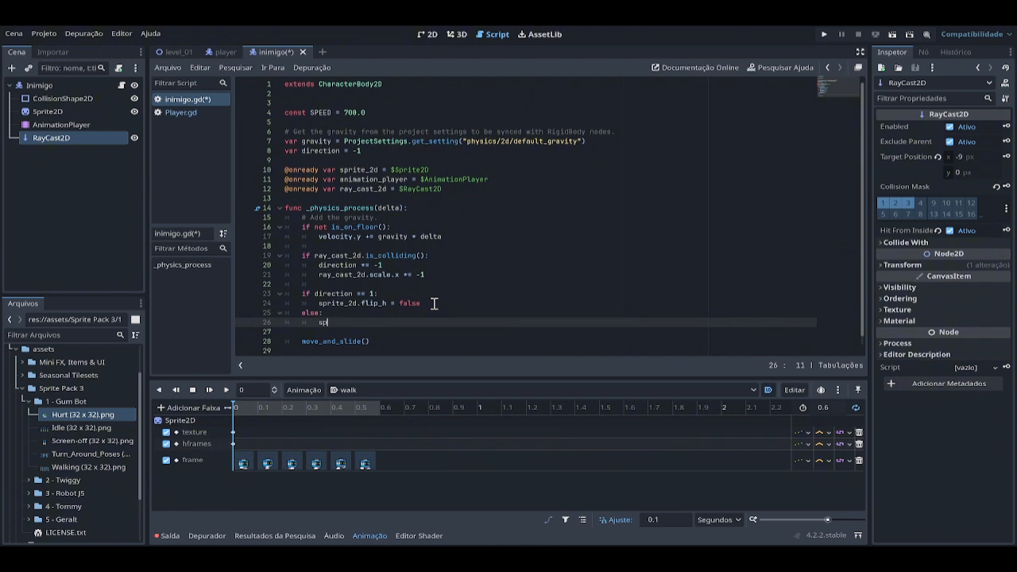
pyautogui.press('BackSpace')
pyautogui.press('BackSpace')
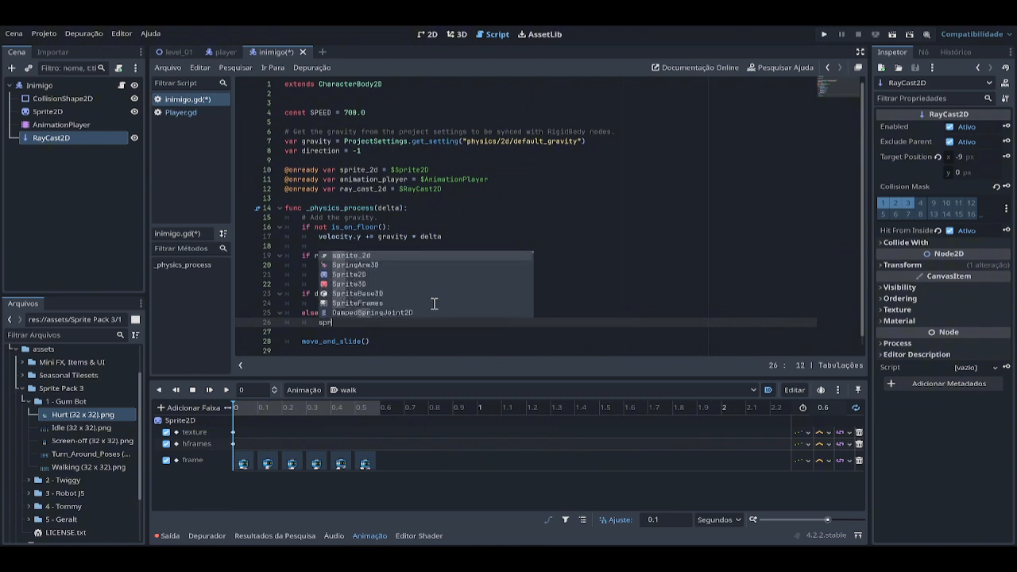
pyautogui.write('ite_2d')
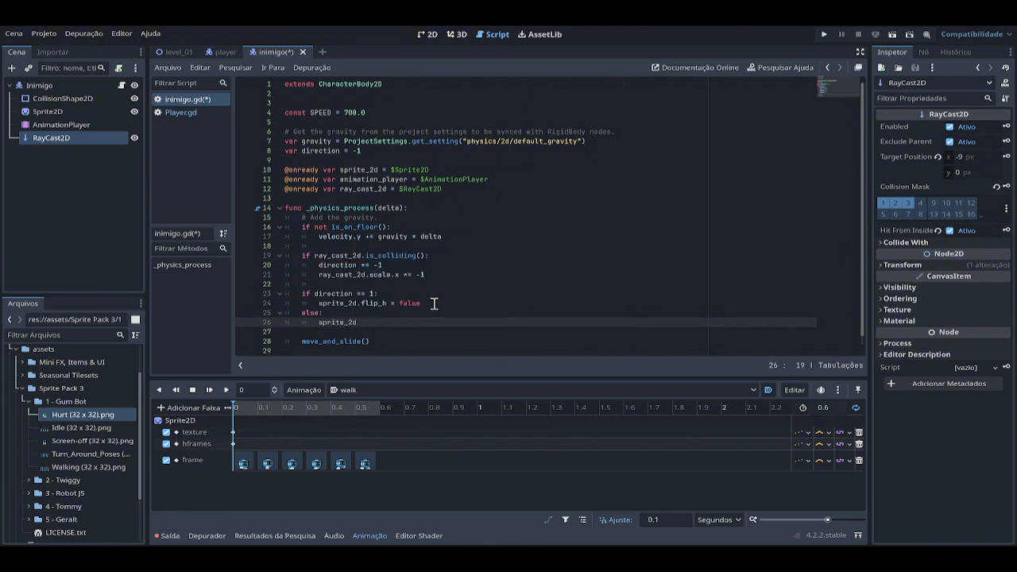
pyautogui.write('.flip_h = true')
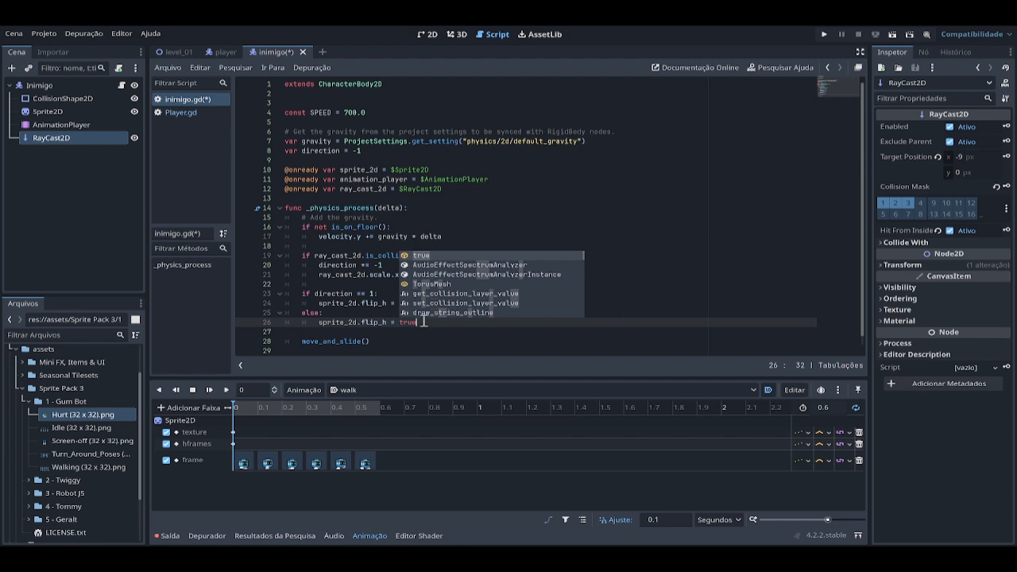
pyautogui.click(424, 321)
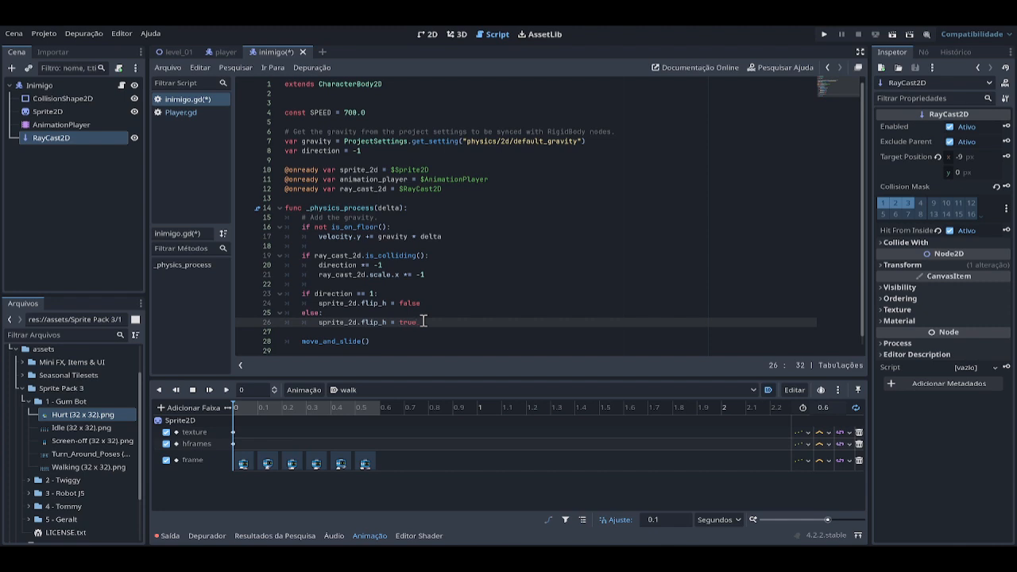
# Add velocity.x = direction * SPEED * delta between the flip_h conditions and move_and_slide(), outside the else branch, and save the script.
pyautogui.press('Return')
pyautogui.press('Return')
pyautogui.press('BackSpace')
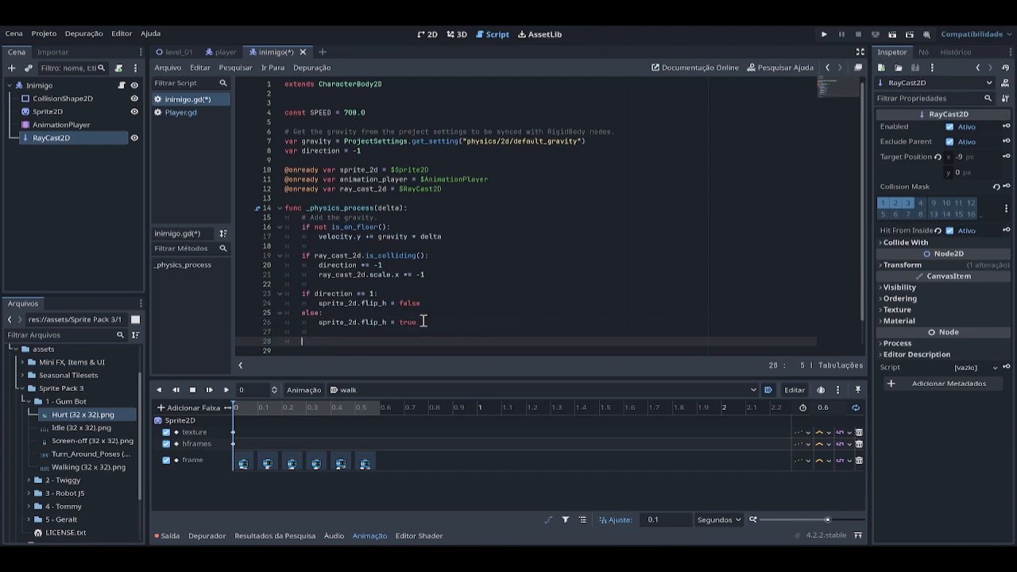
pyautogui.scroll(-1, 445, 269)
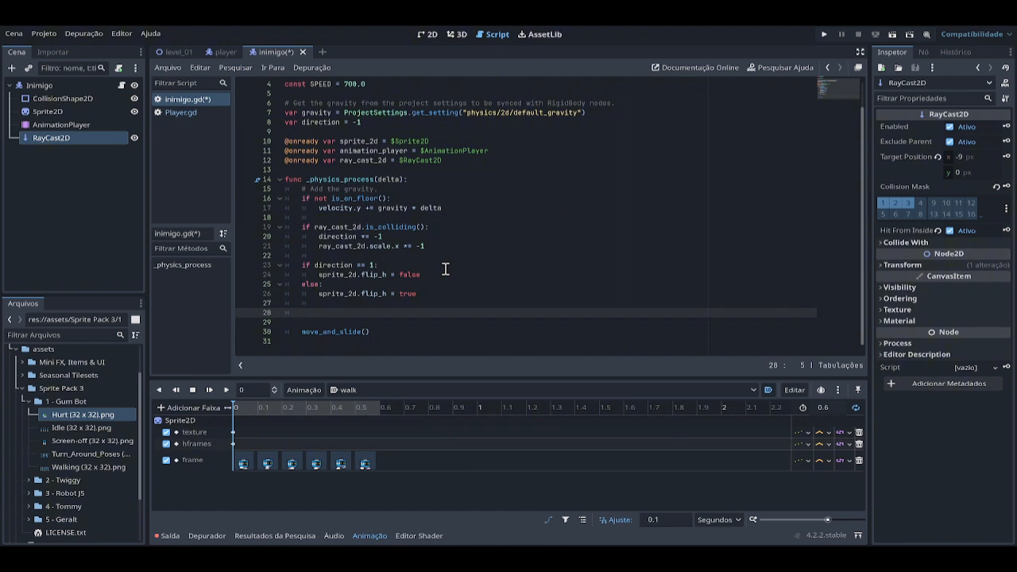
pyautogui.write('veloc')
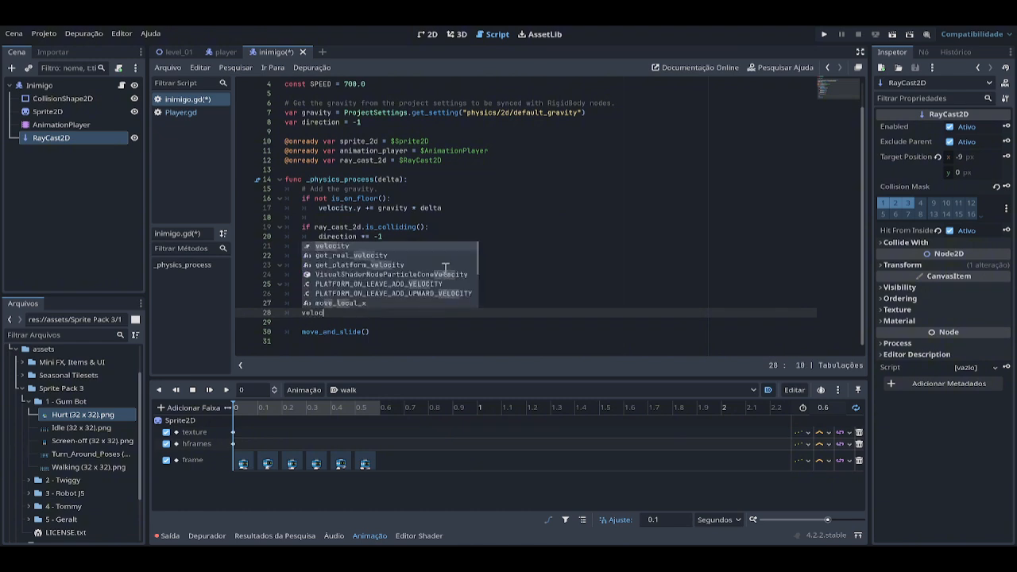
pyautogui.write('ity.x = ')
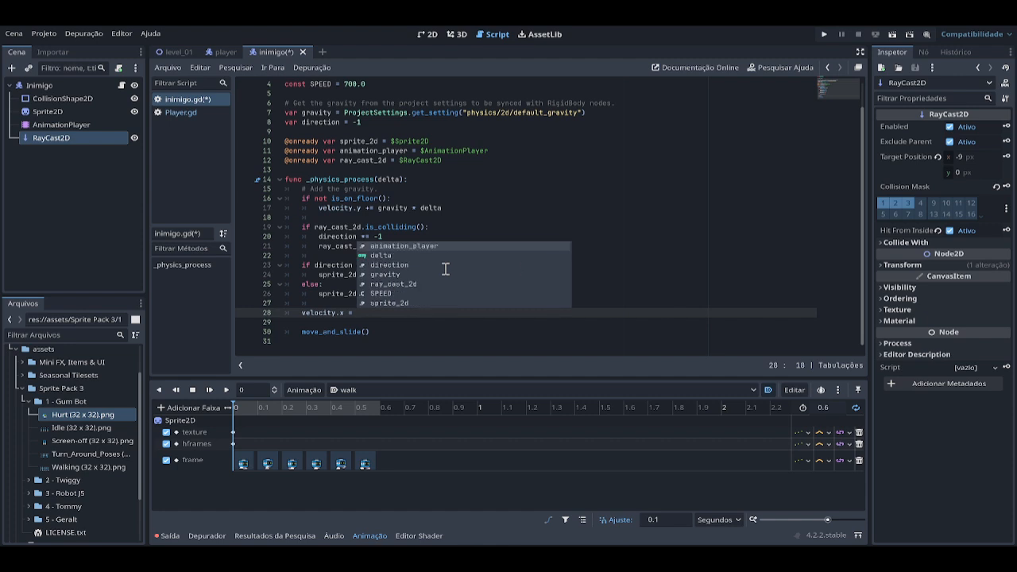
pyautogui.write('direction ')
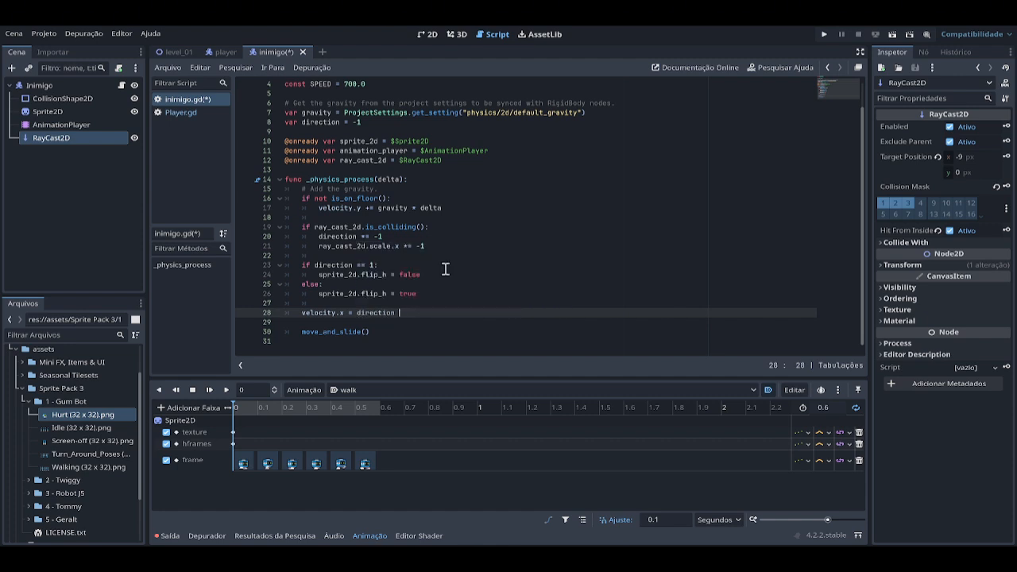
pyautogui.write('* SPEED')
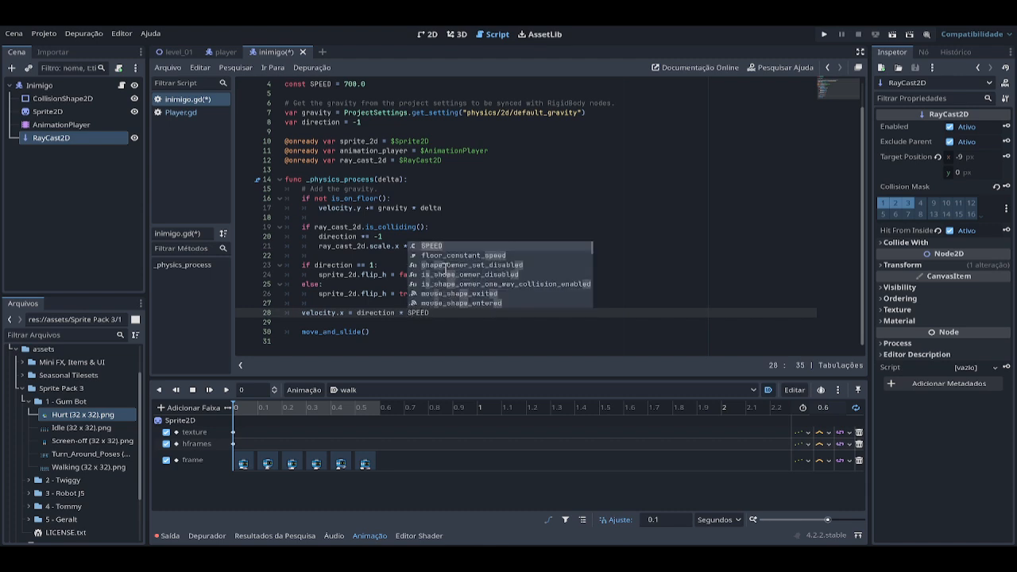
pyautogui.write(' *')
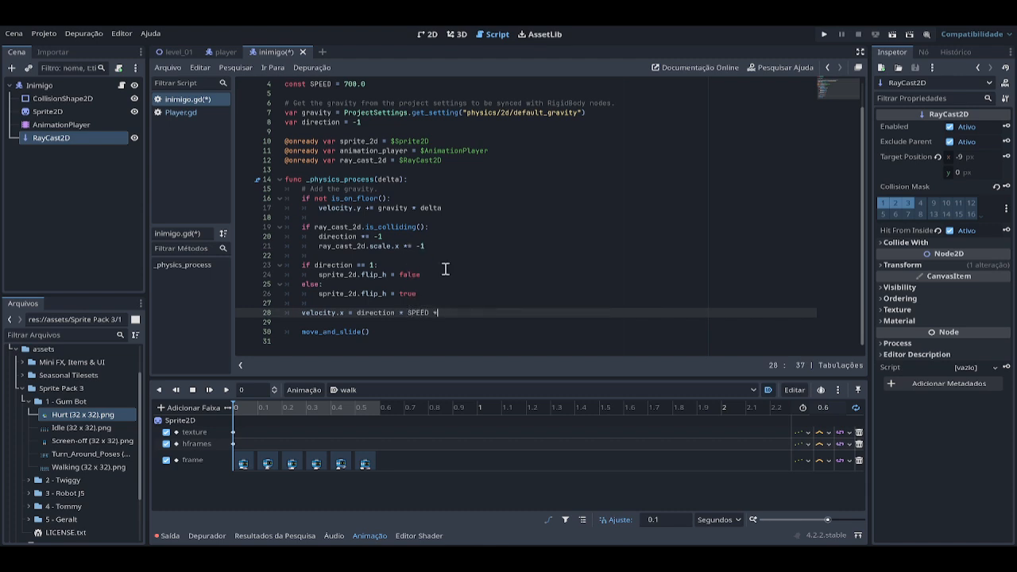
pyautogui.write(' delta')
pyautogui.click(392, 209)
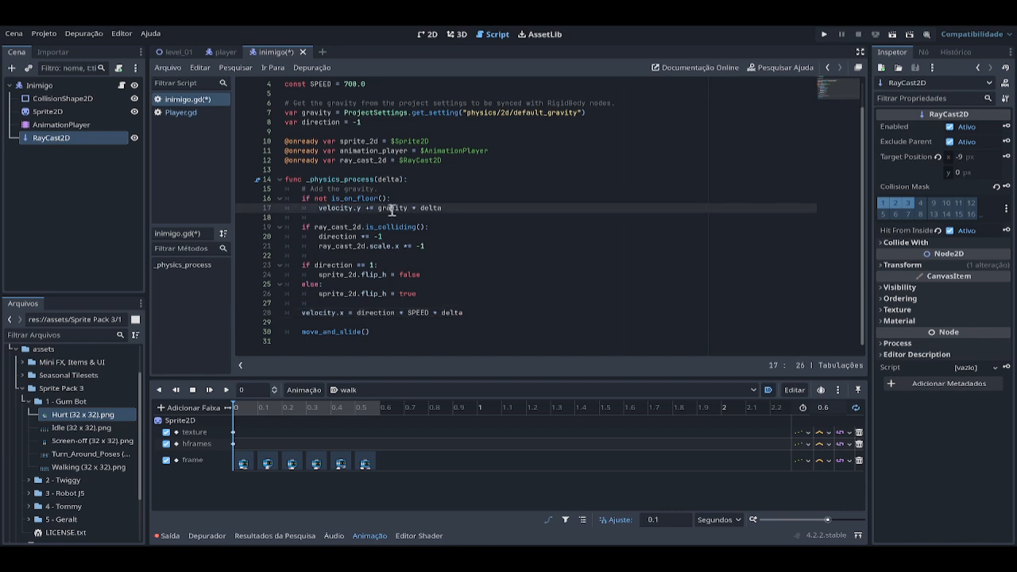
pyautogui.hotkey('ctrl', 's')
# Instance actors/inimigo.tscn as a child of the level01 root node in the level_01 scene.
pyautogui.click(174, 50)
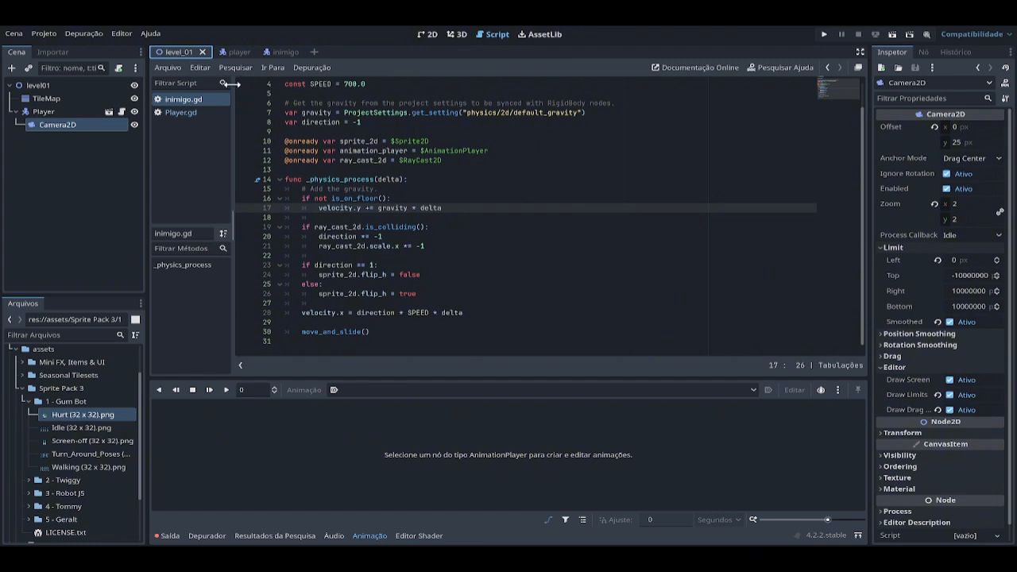
pyautogui.click(427, 34)
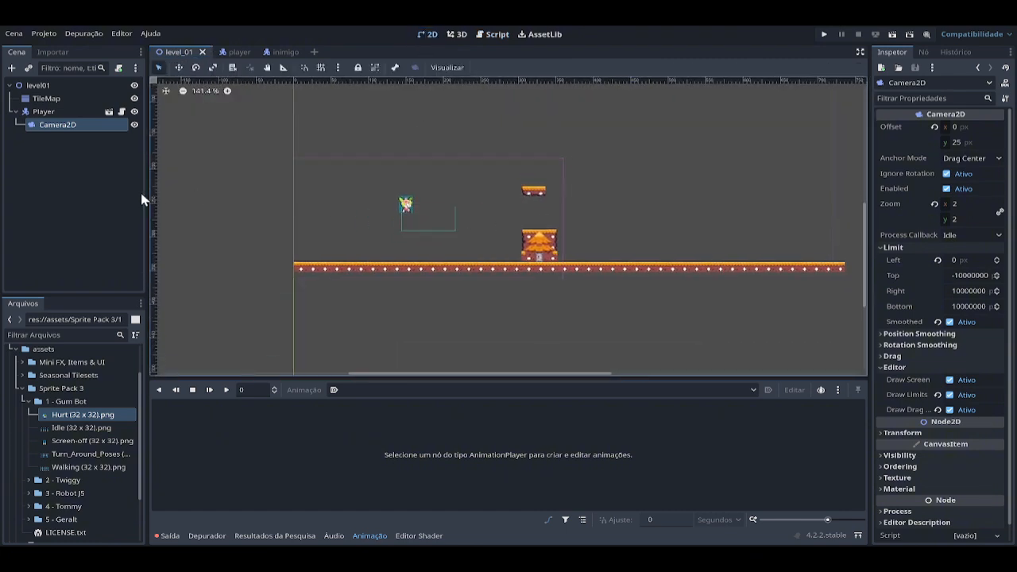
pyautogui.click(39, 85)
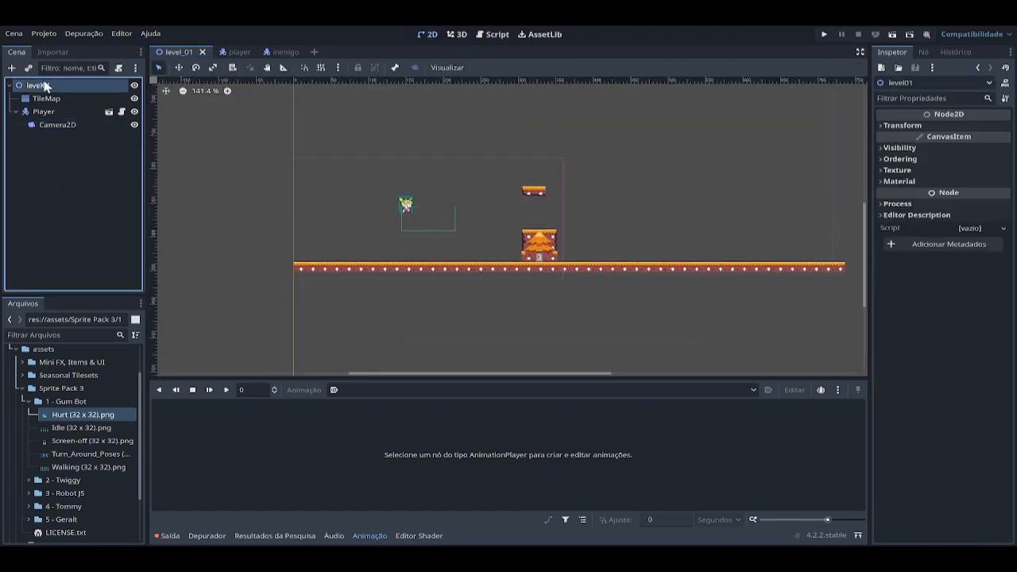
pyautogui.click(29, 70)
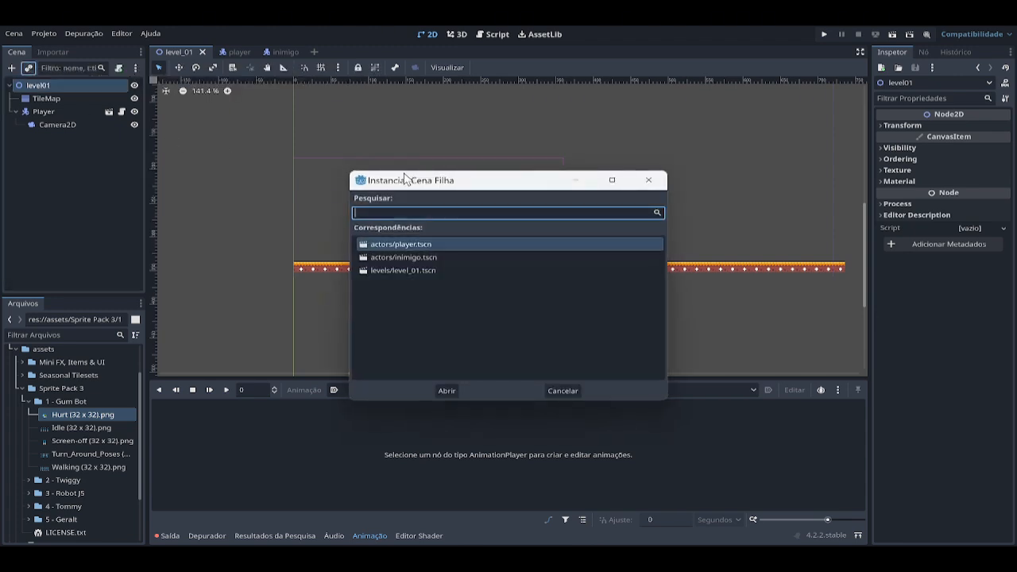
pyautogui.click(418, 262)
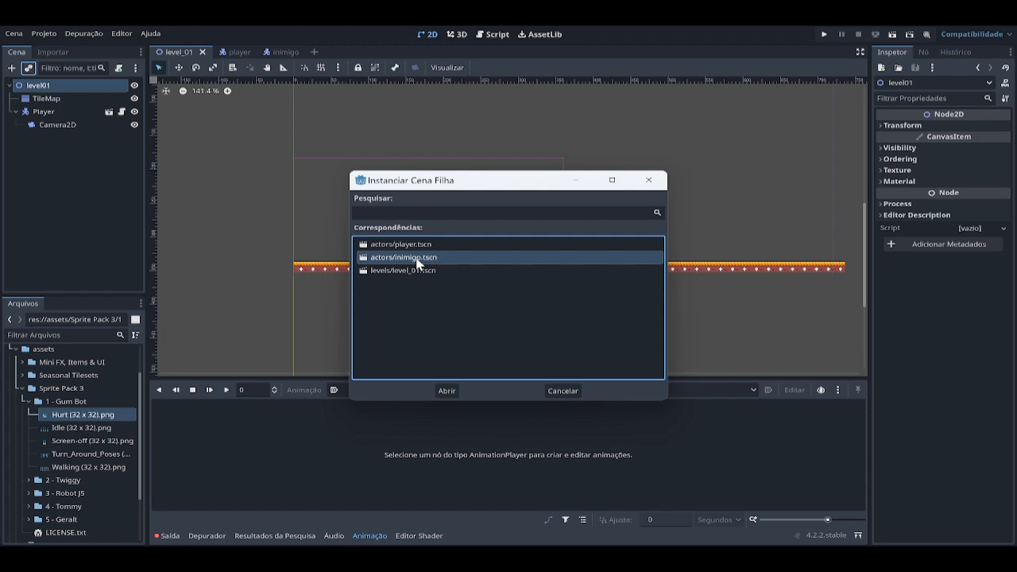
pyautogui.click(443, 389)
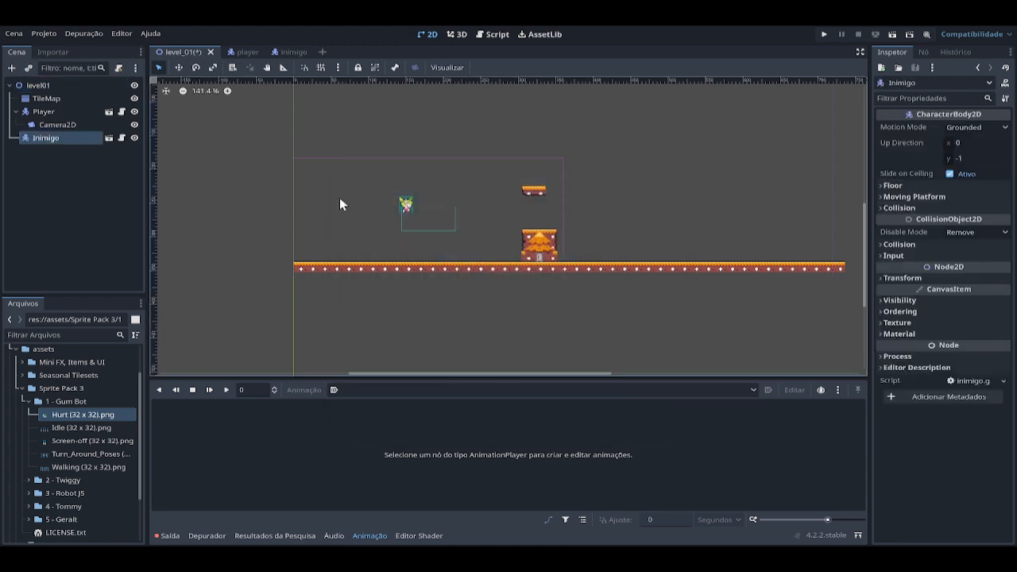
# Move the Inimigo instance onto the ground to the right of the house and run the project.
pyautogui.moveTo(332, 189); pyautogui.dragTo(369, 293, button='middle')
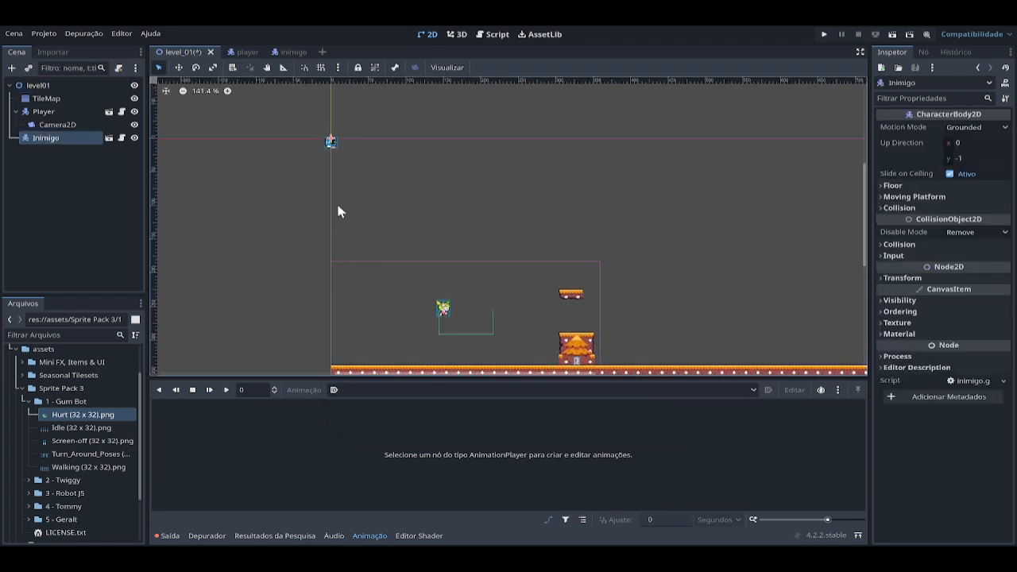
pyautogui.click(179, 68)
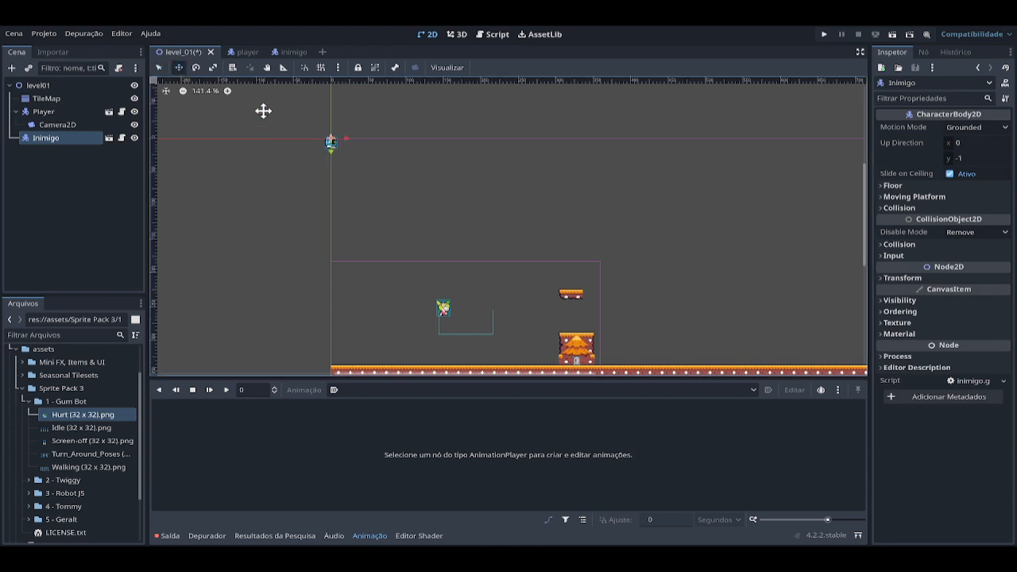
pyautogui.moveTo(331, 140); pyautogui.dragTo(645, 348)
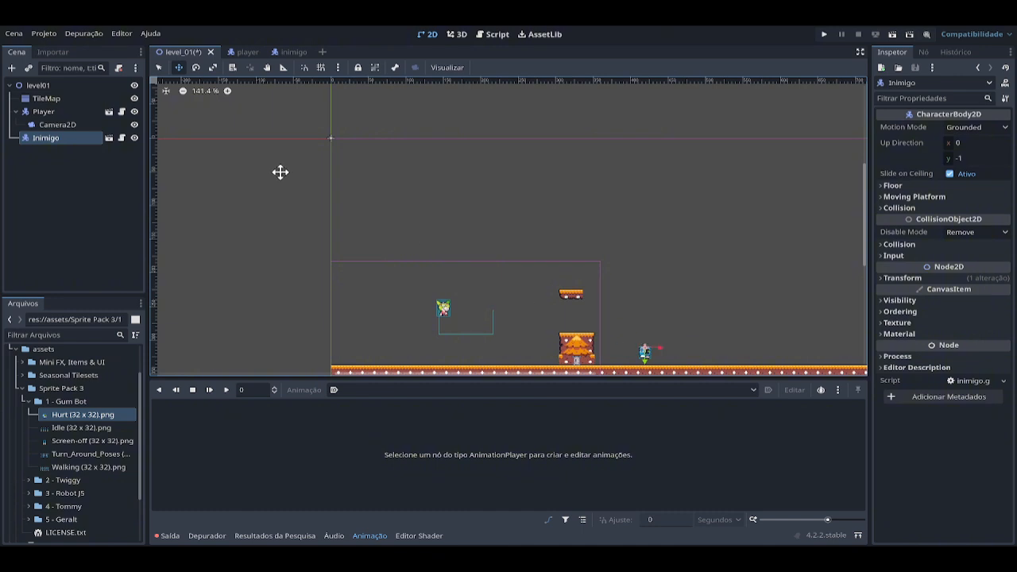
pyautogui.click(825, 36)
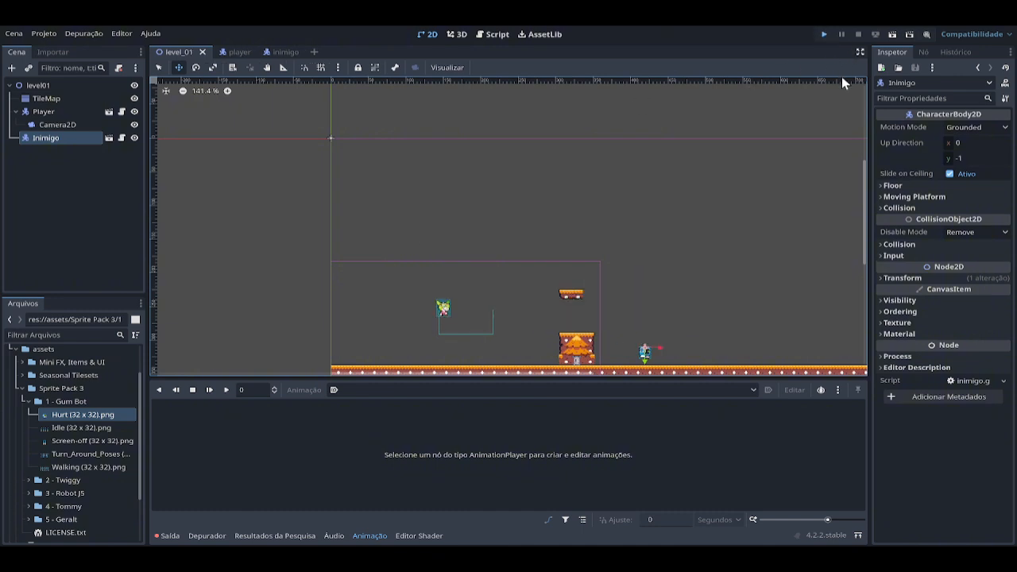